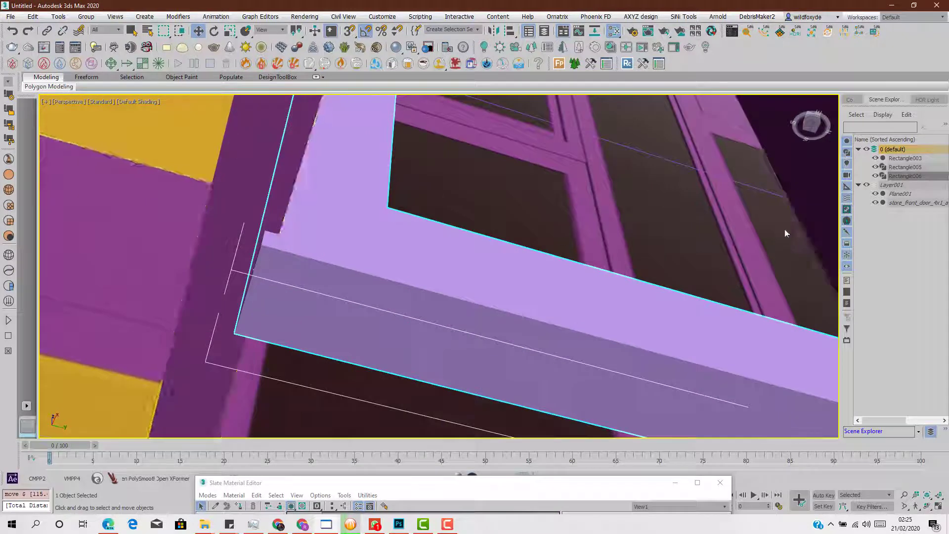
Enter Segment editing of the selected door frame's spline beneath its Sweep, showing the end result in the four-viewport layout.
{"action": "scroll", "coordinate": [516, 213], "scroll_direction": "down", "scroll_amount": 3}
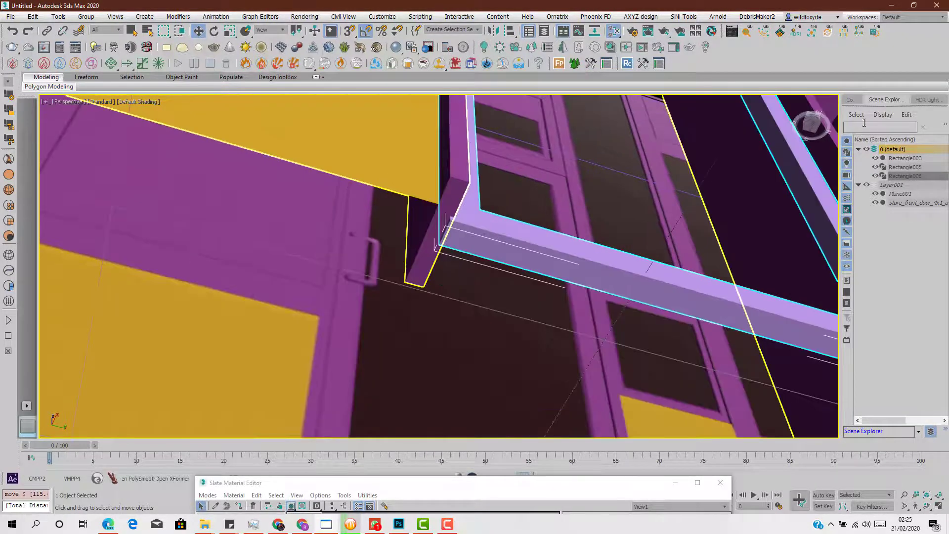
{"action": "left_click", "coordinate": [851, 101]}
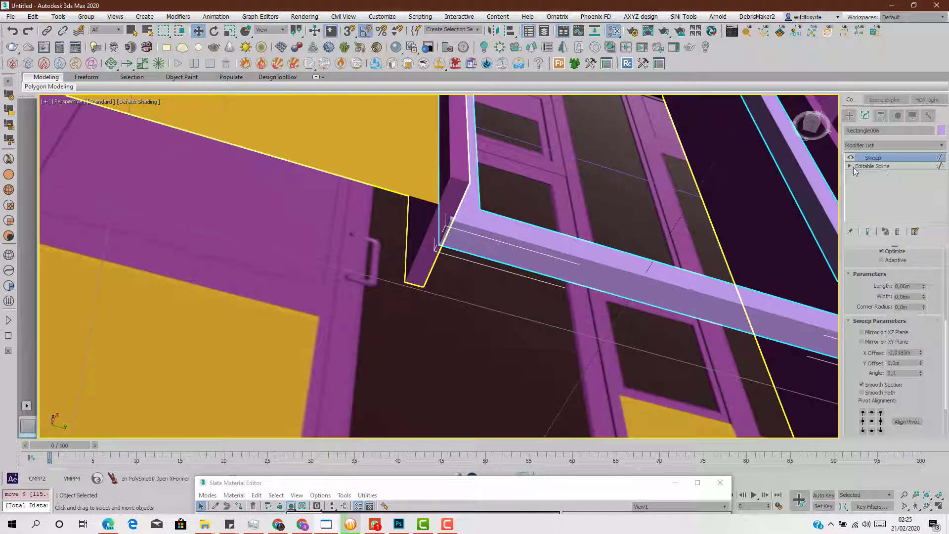
{"action": "left_click", "coordinate": [849, 166]}
{"action": "left_click", "coordinate": [871, 183]}
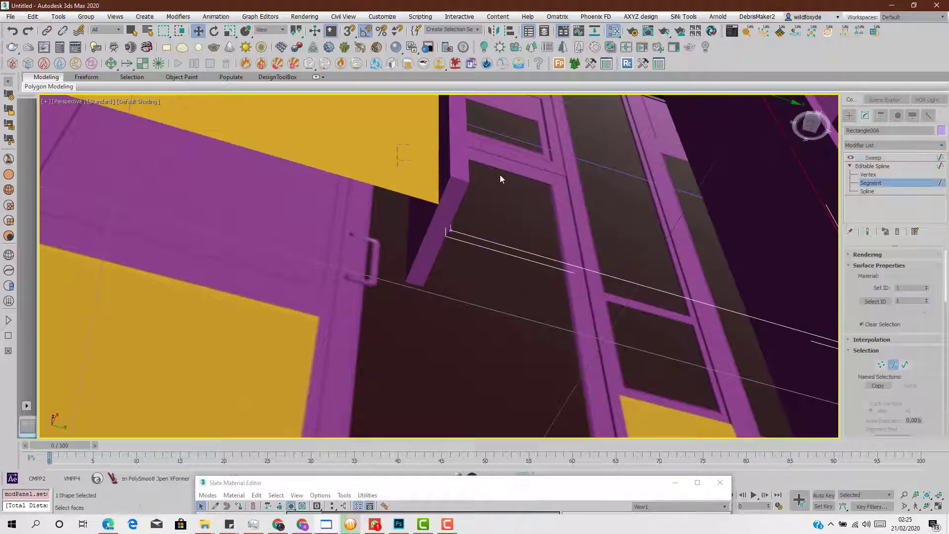
{"action": "left_click", "coordinate": [500, 178]}
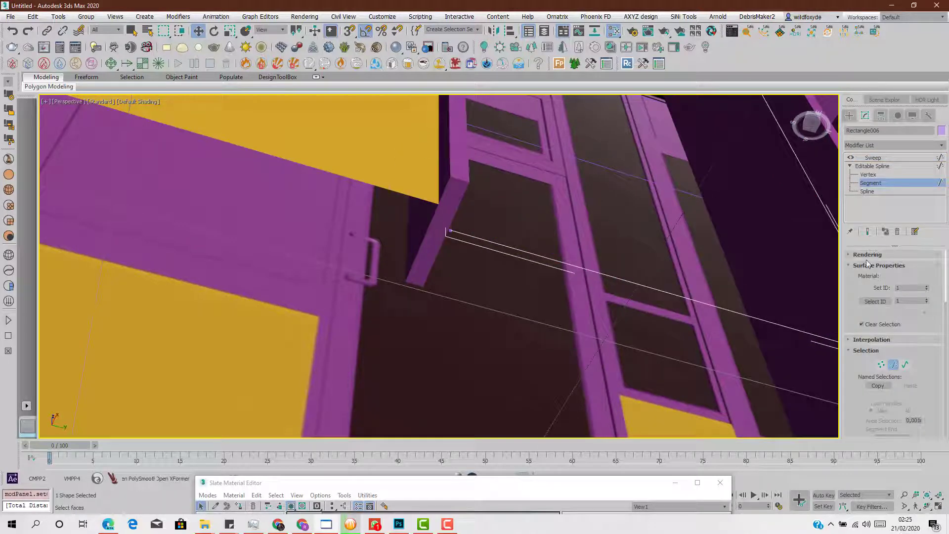
{"action": "left_click", "coordinate": [866, 232]}
{"action": "key", "text": "alt+w"}
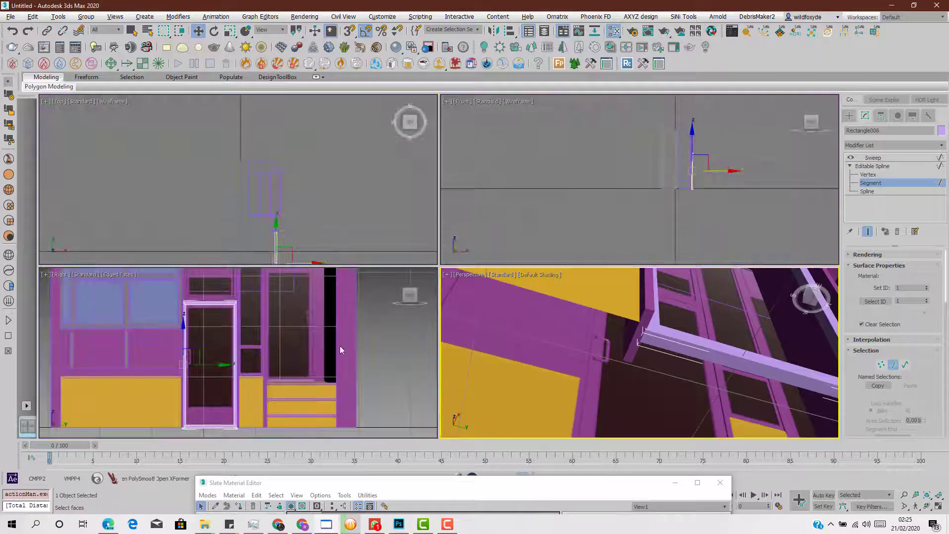
Move the door frame's left vertical segment slightly inward along the horizontal axis in the Right view.
{"action": "scroll", "coordinate": [185, 368], "scroll_direction": "up", "scroll_amount": 5}
{"action": "scroll", "coordinate": [548, 346], "scroll_direction": "up", "scroll_amount": 3}
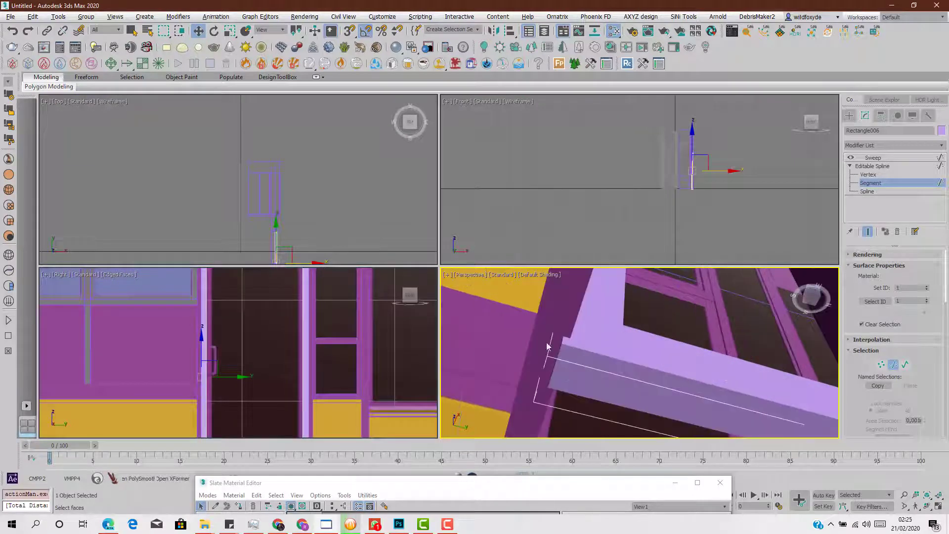
{"action": "scroll", "coordinate": [194, 392], "scroll_direction": "up", "scroll_amount": 10}
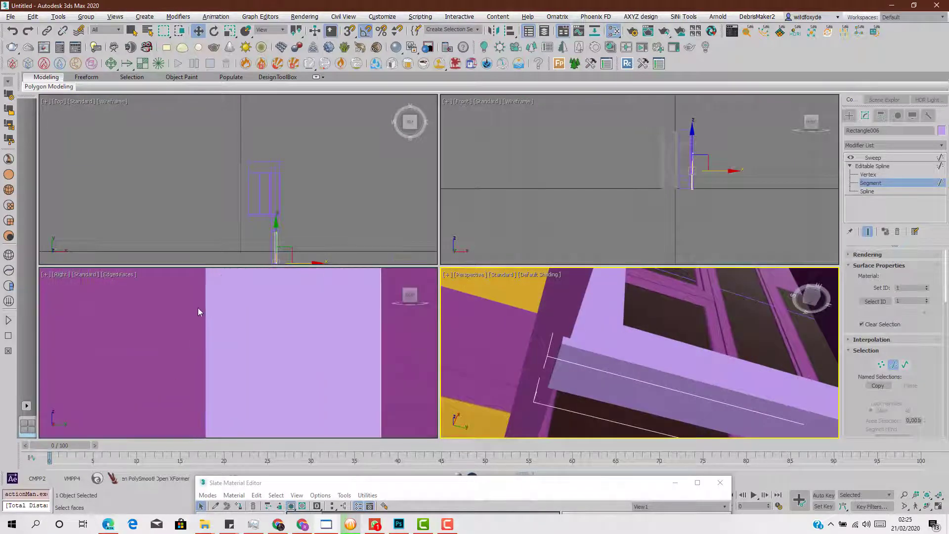
{"action": "key", "text": "s"}
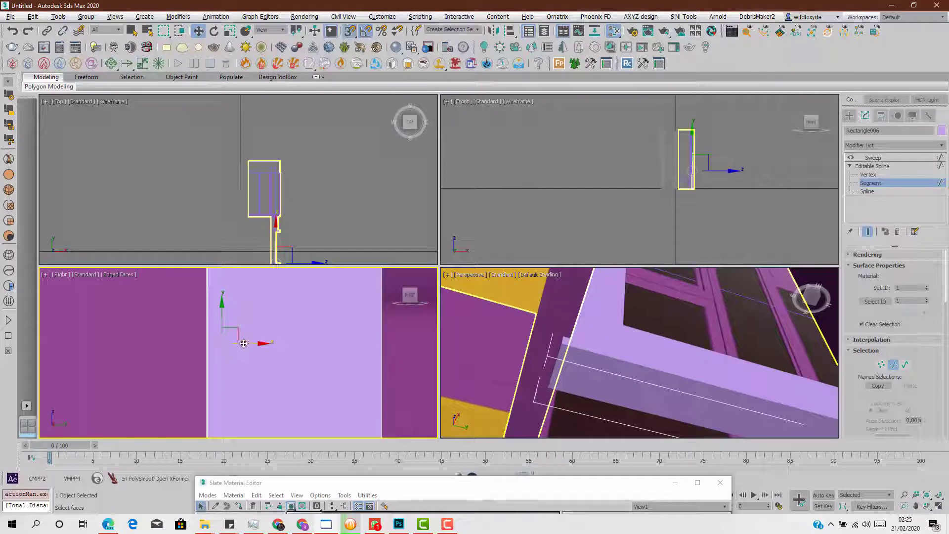
{"action": "left_click_drag", "start_coordinate": [246, 345], "coordinate": [268, 346]}
{"action": "scroll", "coordinate": [576, 382], "scroll_direction": "down", "scroll_amount": 4}
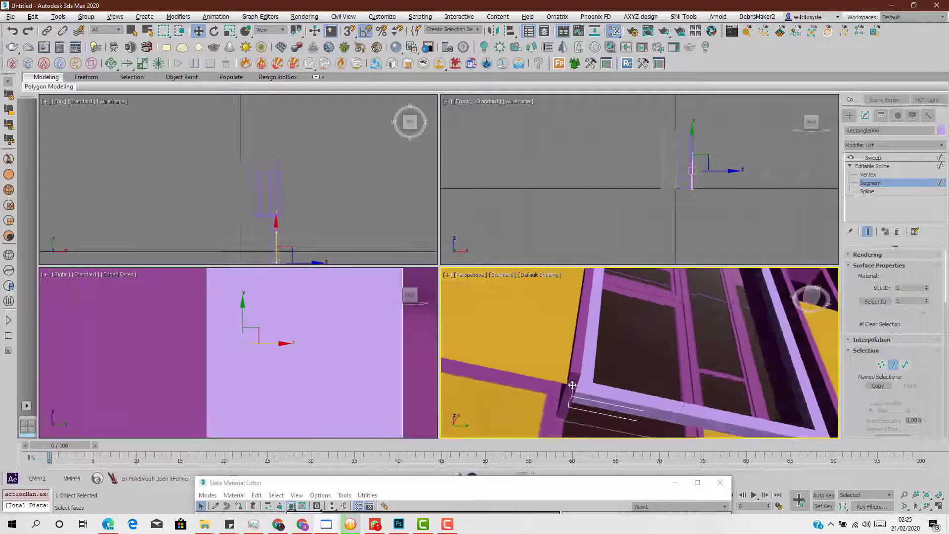
Select the door frame's right vertical segment and nudge it horizontally in the Right view to fit the opening's edge.
{"action": "middle_click_drag", "start_coordinate": [574, 382], "coordinate": [692, 371], "text": "alt"}
{"action": "scroll", "coordinate": [571, 369], "scroll_direction": "up", "scroll_amount": 4}
{"action": "scroll", "coordinate": [570, 369], "scroll_direction": "down", "scroll_amount": 3}
{"action": "scroll", "coordinate": [691, 371], "scroll_direction": "up", "scroll_amount": 3}
{"action": "left_click", "coordinate": [778, 377]}
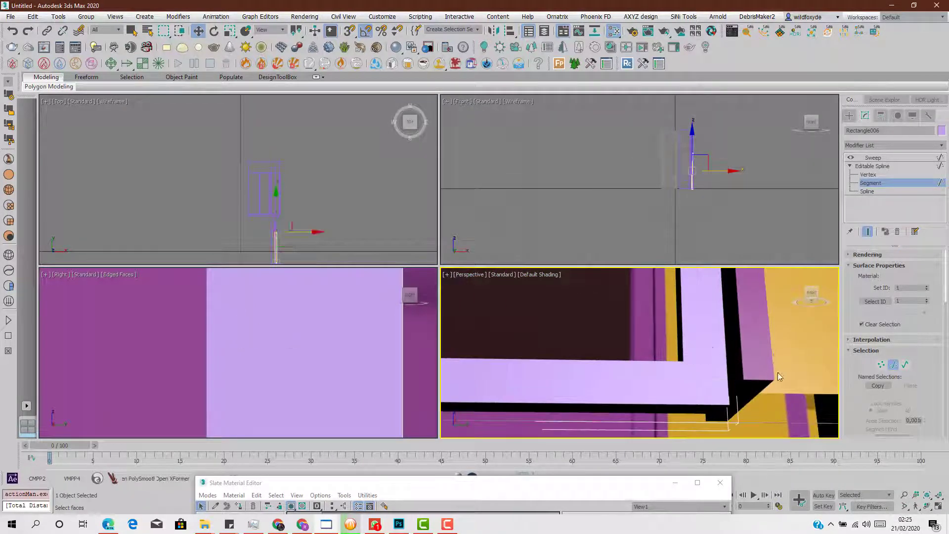
{"action": "scroll", "coordinate": [380, 332], "scroll_direction": "down", "scroll_amount": 6}
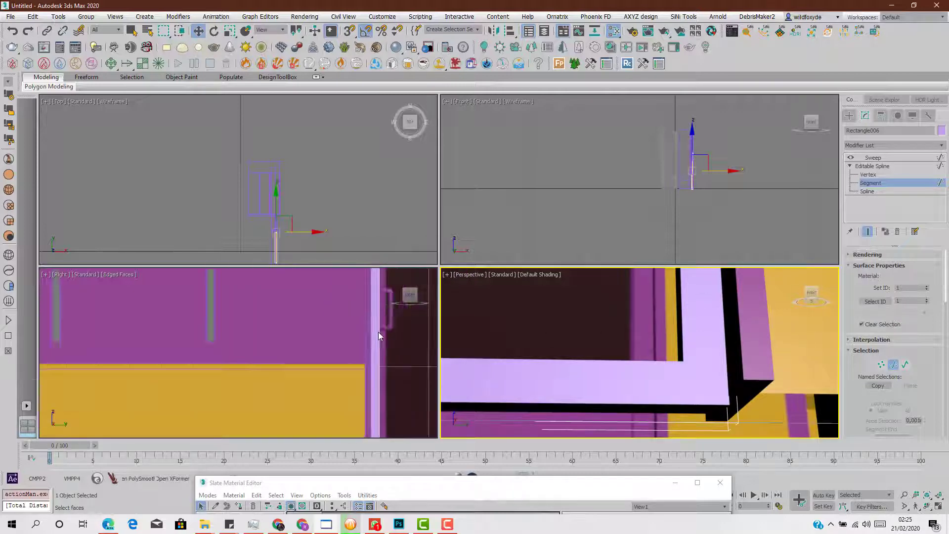
{"action": "scroll", "coordinate": [363, 345], "scroll_direction": "up", "scroll_amount": 6}
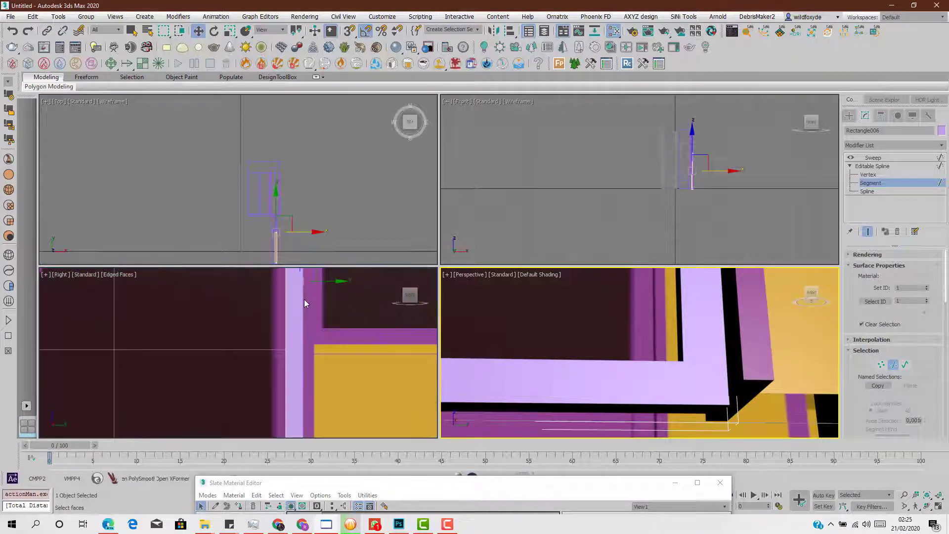
{"action": "scroll", "coordinate": [306, 288], "scroll_direction": "up", "scroll_amount": 6}
{"action": "left_click", "coordinate": [265, 317]}
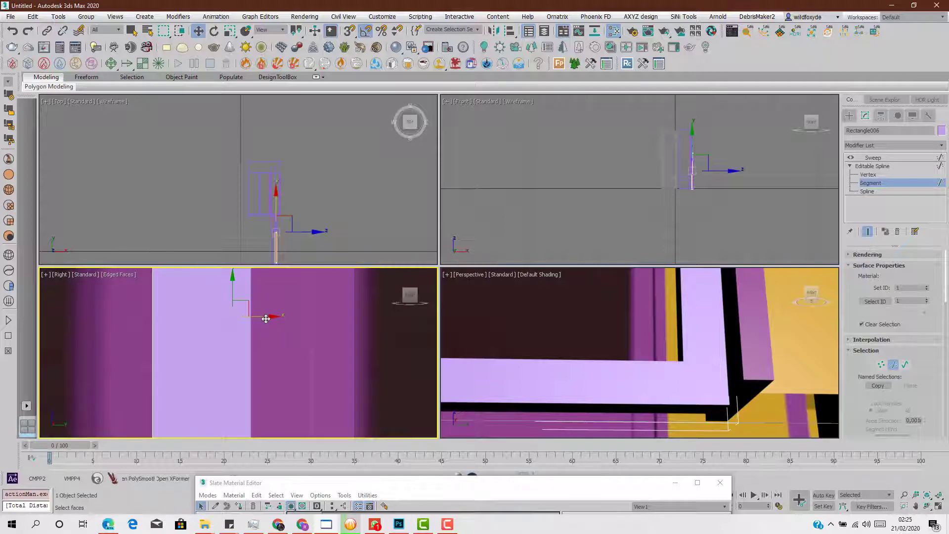
{"action": "left_click_drag", "start_coordinate": [266, 319], "coordinate": [265, 319]}
{"action": "scroll", "coordinate": [219, 344], "scroll_direction": "down", "scroll_amount": 8}
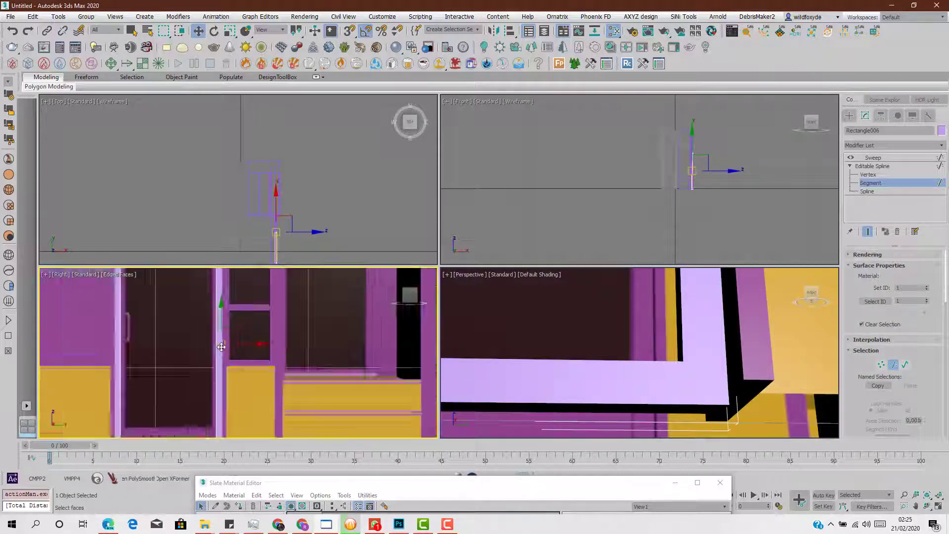
Raise the door frame's bottom segment slightly in the Right view to line it up with the base of the surrounding post.
{"action": "scroll", "coordinate": [198, 379], "scroll_direction": "up", "scroll_amount": 5}
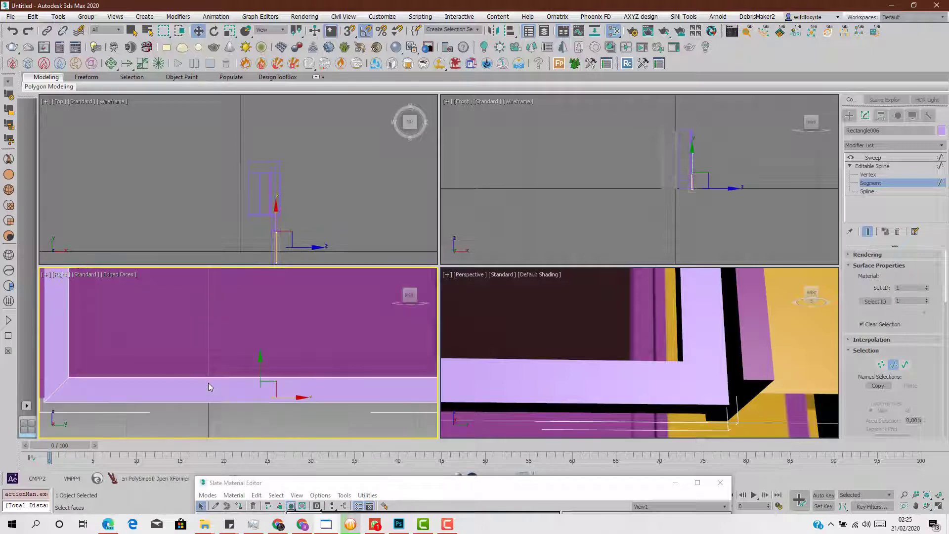
{"action": "left_click_drag", "start_coordinate": [263, 379], "coordinate": [264, 377]}
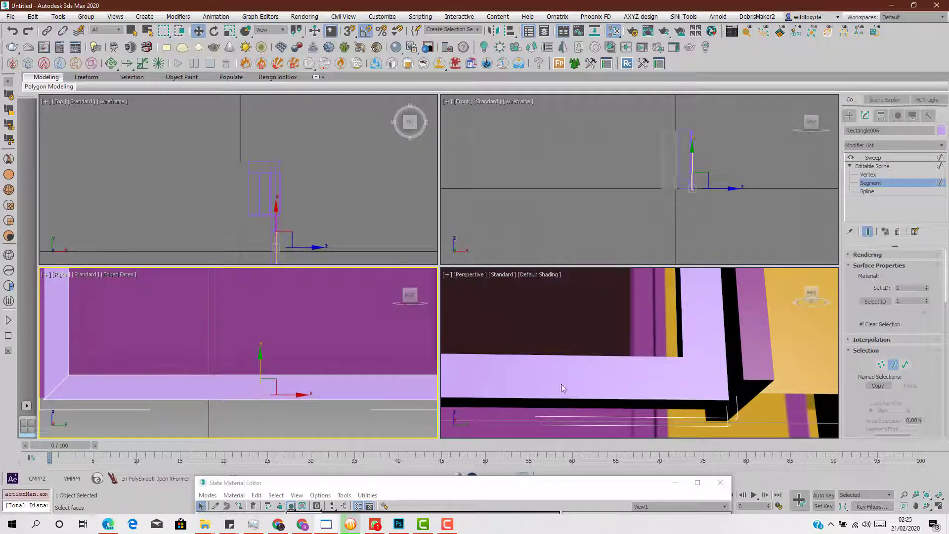
{"action": "middle_click_drag", "start_coordinate": [561, 384], "coordinate": [666, 337], "text": "alt"}
{"action": "scroll", "coordinate": [657, 346], "scroll_direction": "up", "scroll_amount": 3}
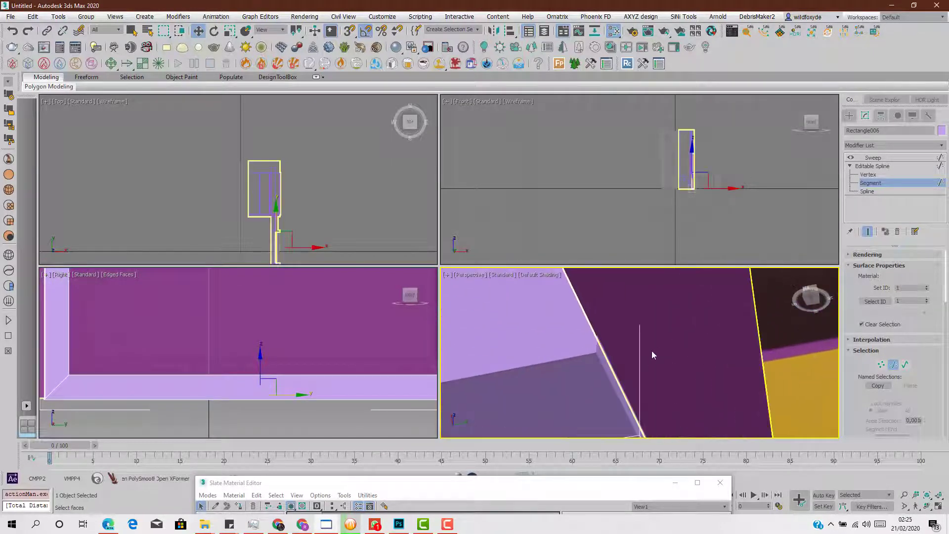
{"action": "left_click_drag", "start_coordinate": [261, 379], "coordinate": [263, 372]}
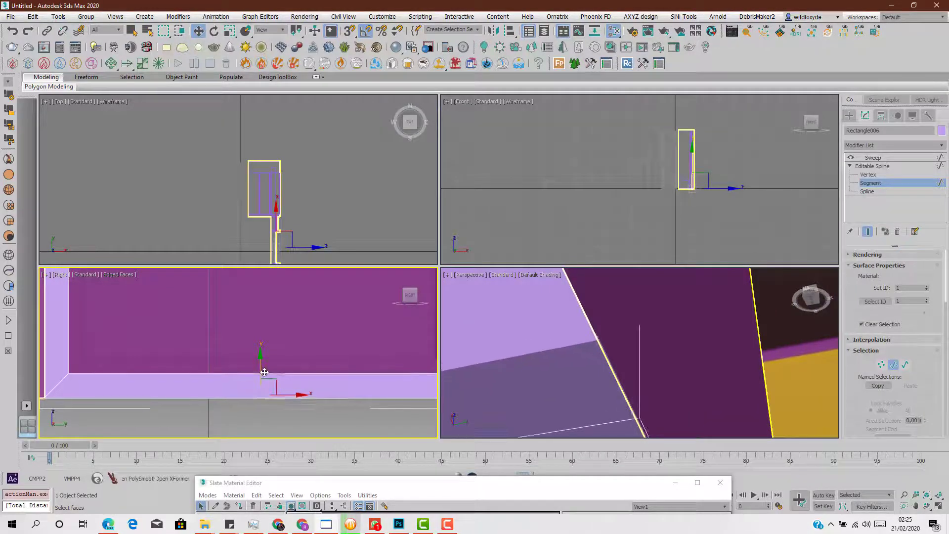
Examine the door frame's fit in the shopfront opening from top to bottom, in both the Right and Perspective views.
{"action": "scroll", "coordinate": [605, 348], "scroll_direction": "down", "scroll_amount": 4}
{"action": "scroll", "coordinate": [607, 348], "scroll_direction": "down", "scroll_amount": 4}
{"action": "middle_click_drag", "start_coordinate": [606, 348], "coordinate": [610, 397], "text": "alt"}
{"action": "middle_click_drag", "start_coordinate": [610, 397], "coordinate": [652, 439], "text": "alt"}
{"action": "scroll", "coordinate": [607, 364], "scroll_direction": "down", "scroll_amount": 4}
{"action": "middle_click_drag", "start_coordinate": [607, 365], "coordinate": [627, 430]}
{"action": "middle_click_drag", "start_coordinate": [555, 391], "coordinate": [610, 394], "text": "alt"}
{"action": "middle_click", "coordinate": [316, 352]}
{"action": "key", "text": "alt+w"}
{"action": "scroll", "coordinate": [308, 344], "scroll_direction": "down", "scroll_amount": 7}
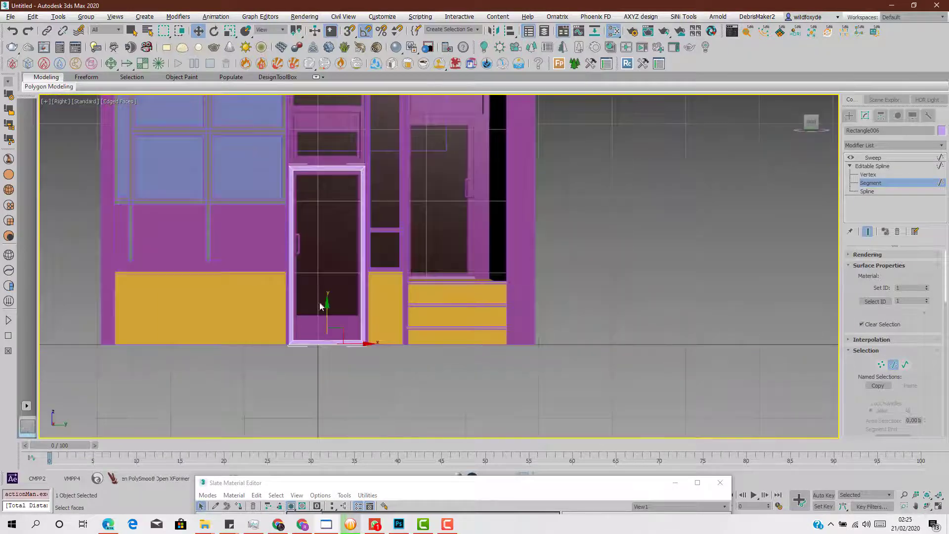
{"action": "middle_click_drag", "start_coordinate": [317, 179], "coordinate": [351, 269]}
{"action": "scroll", "coordinate": [352, 269], "scroll_direction": "up", "scroll_amount": 3}
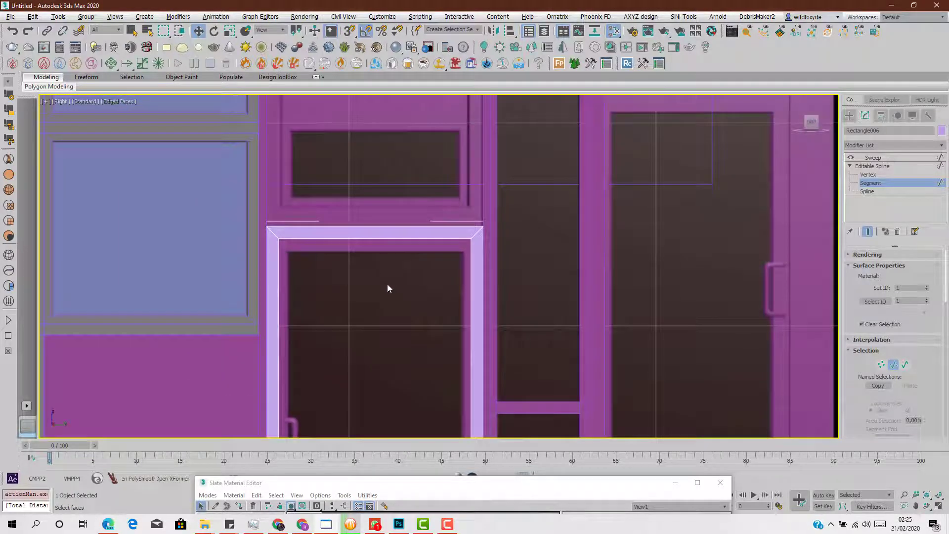
{"action": "key", "text": "alt+w"}
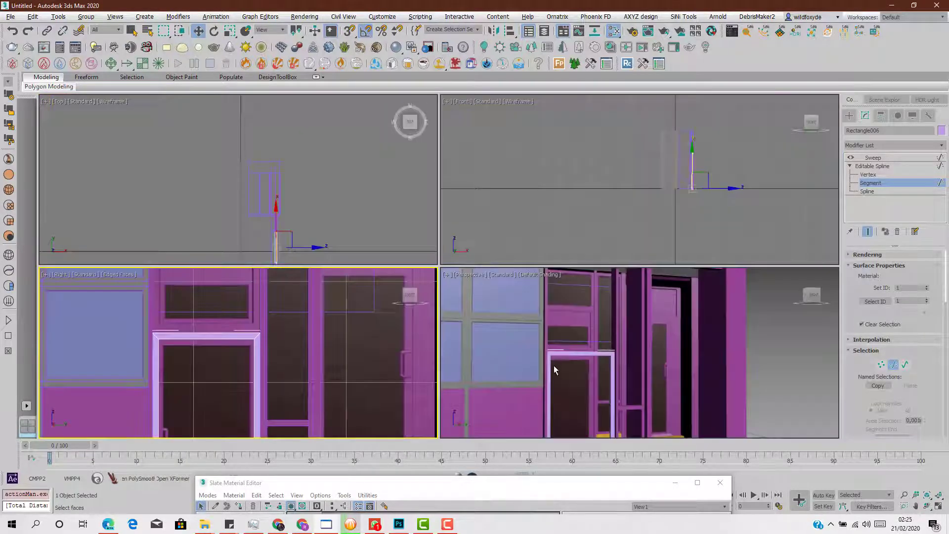
{"action": "middle_click", "coordinate": [607, 378]}
{"action": "key", "text": "alt+w"}
{"action": "middle_click_drag", "start_coordinate": [568, 360], "coordinate": [553, 380], "text": "alt"}
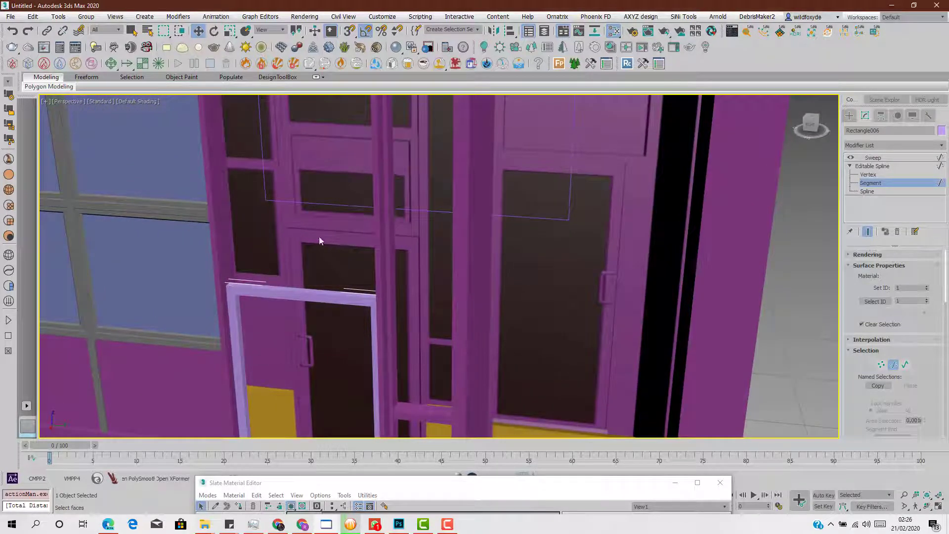
{"action": "middle_click_drag", "start_coordinate": [386, 313], "coordinate": [414, 312], "text": "alt"}
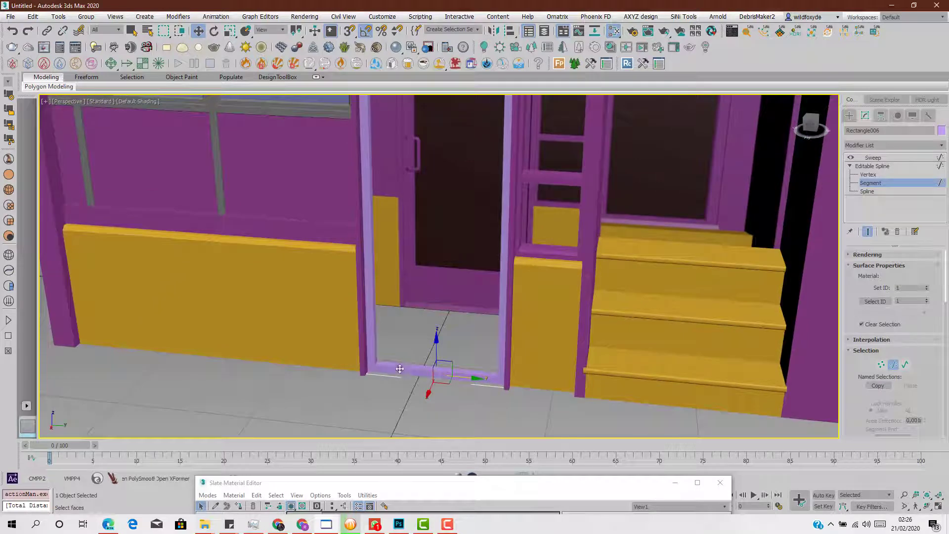
Turn on Edged Faces in the Perspective view for the door frame's lower corner.
{"action": "scroll", "coordinate": [404, 365], "scroll_direction": "up", "scroll_amount": 3}
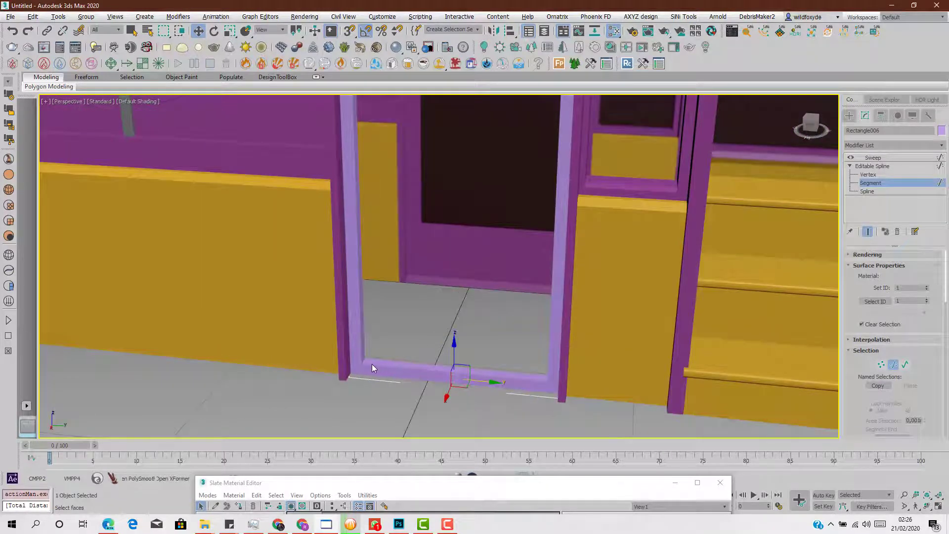
{"action": "key", "text": "alt+w"}
{"action": "key", "text": "alt+w"}
{"action": "scroll", "coordinate": [391, 381], "scroll_direction": "up", "scroll_amount": 4}
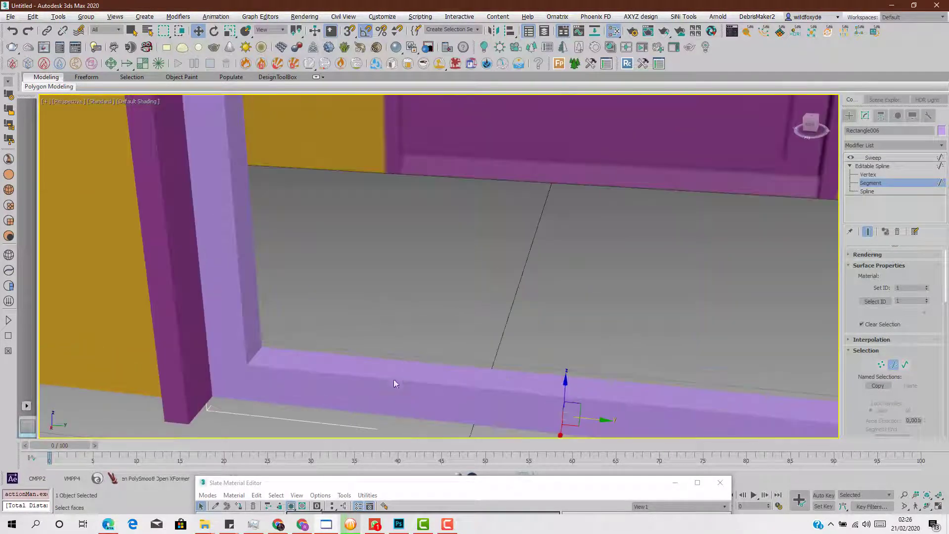
{"action": "middle_click_drag", "start_coordinate": [251, 372], "coordinate": [326, 370]}
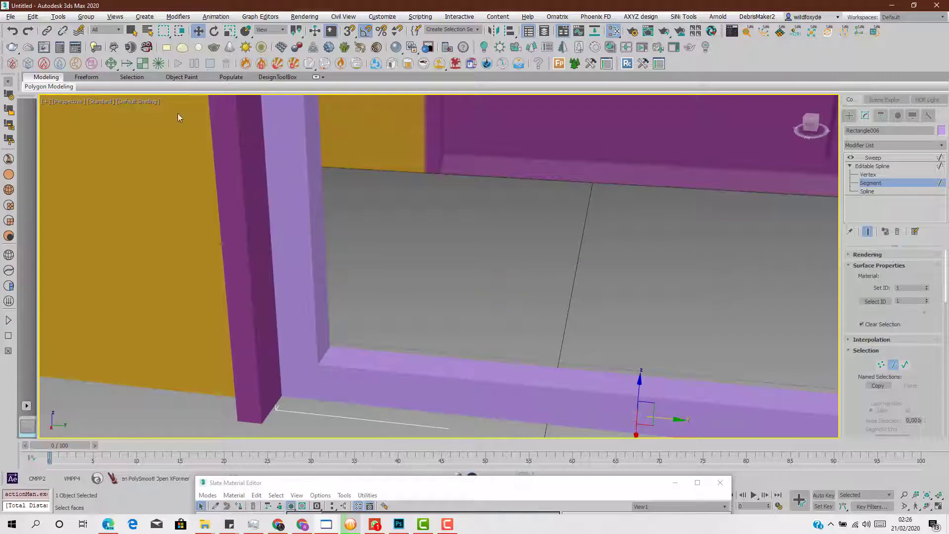
{"action": "left_click", "coordinate": [143, 101]}
{"action": "left_click", "coordinate": [173, 213]}
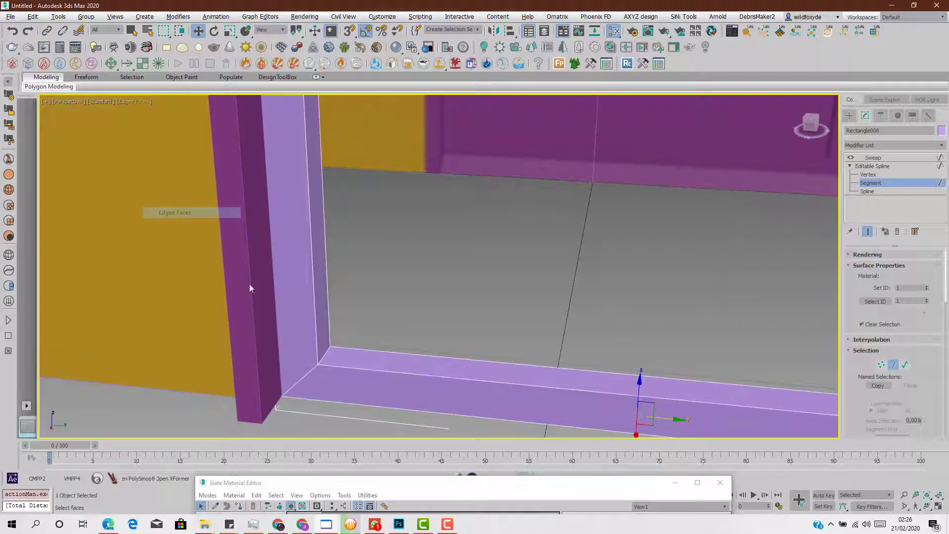
{"action": "scroll", "coordinate": [249, 288], "scroll_direction": "up", "scroll_amount": 3}
{"action": "scroll", "coordinate": [880, 353], "scroll_direction": "down", "scroll_amount": 3}
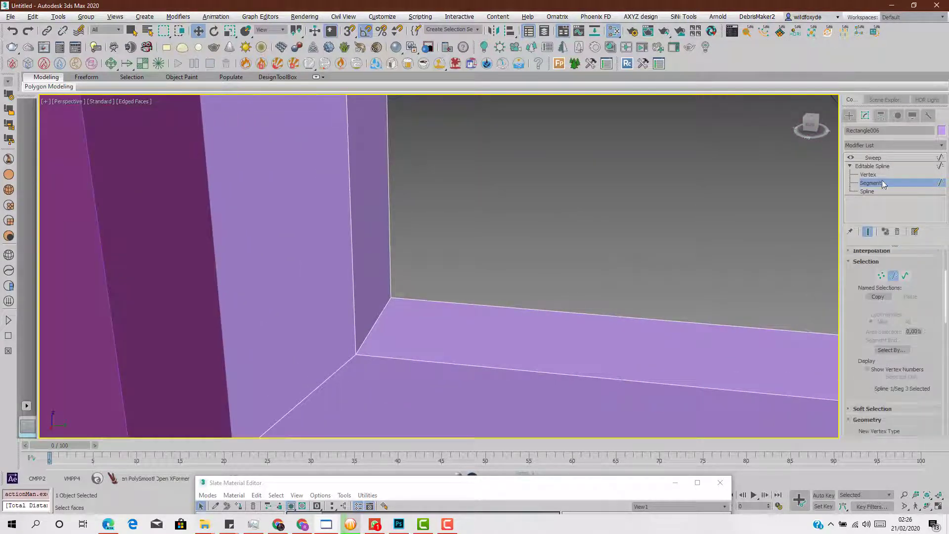
Set the door frame's Sweep interpolation steps to 0 and its profile's corner radius to 0,006m.
{"action": "left_click", "coordinate": [883, 157]}
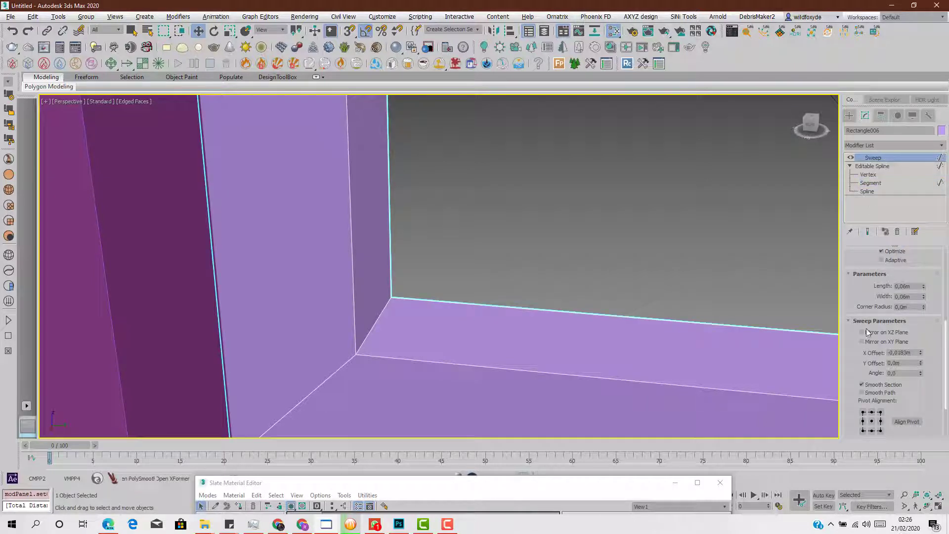
{"action": "scroll", "coordinate": [868, 332], "scroll_direction": "up", "scroll_amount": 2}
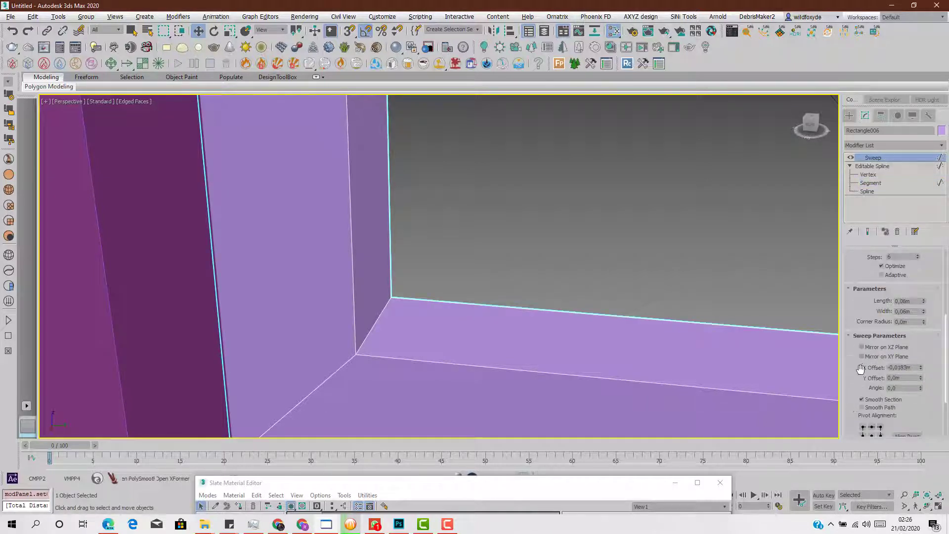
{"action": "scroll", "coordinate": [861, 368], "scroll_direction": "down", "scroll_amount": 3}
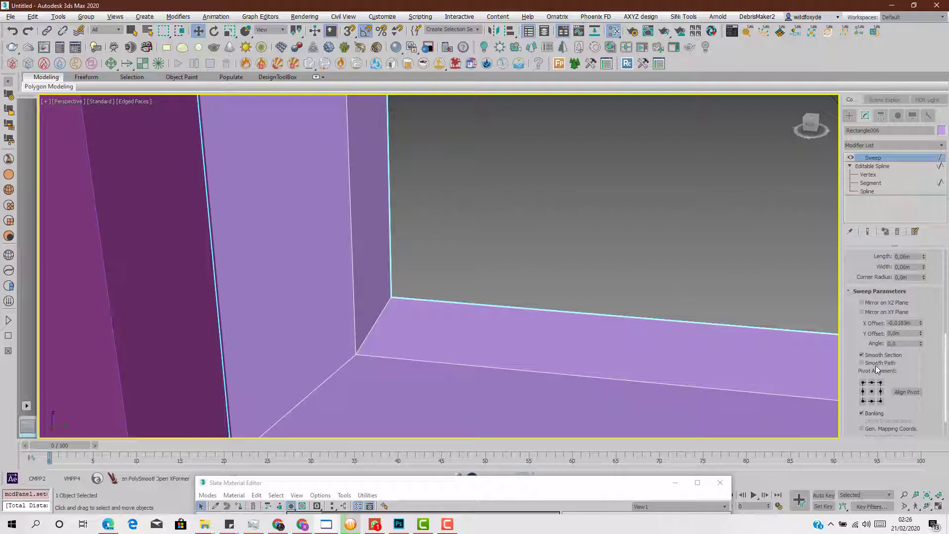
{"action": "scroll", "coordinate": [871, 347], "scroll_direction": "up", "scroll_amount": 5}
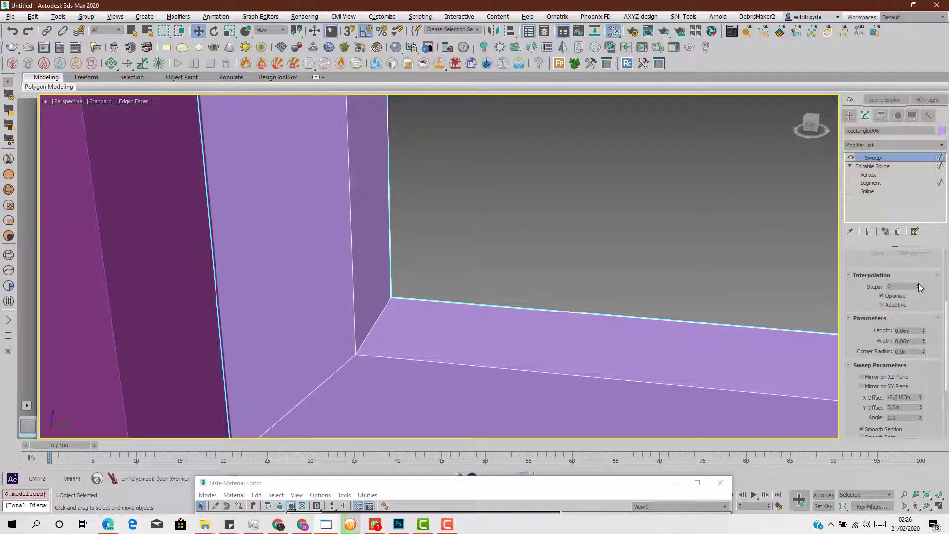
{"action": "left_click_drag", "start_coordinate": [923, 352], "coordinate": [923, 323]}
{"action": "scroll", "coordinate": [535, 248], "scroll_direction": "down", "scroll_amount": 4}
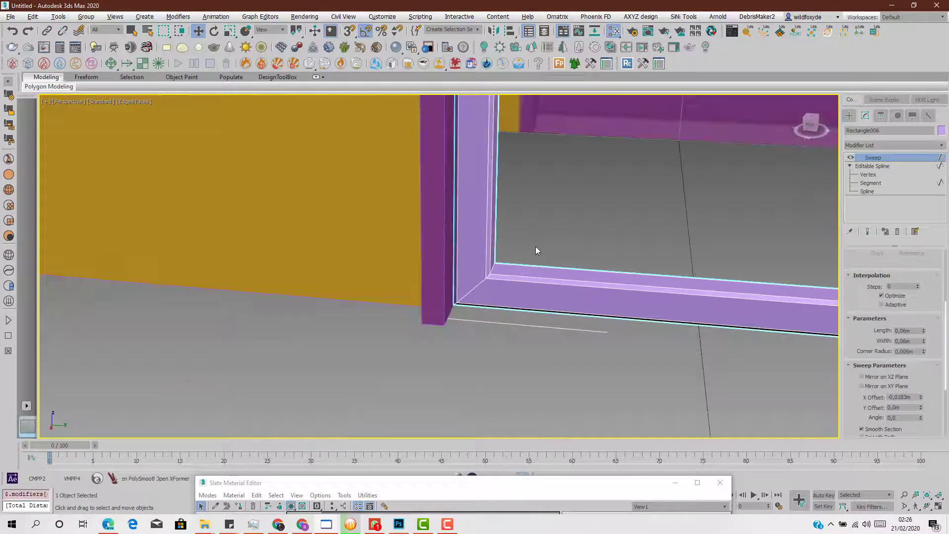
{"action": "middle_click_drag", "start_coordinate": [535, 246], "coordinate": [468, 351]}
{"action": "scroll", "coordinate": [420, 387], "scroll_direction": "up", "scroll_amount": 3}
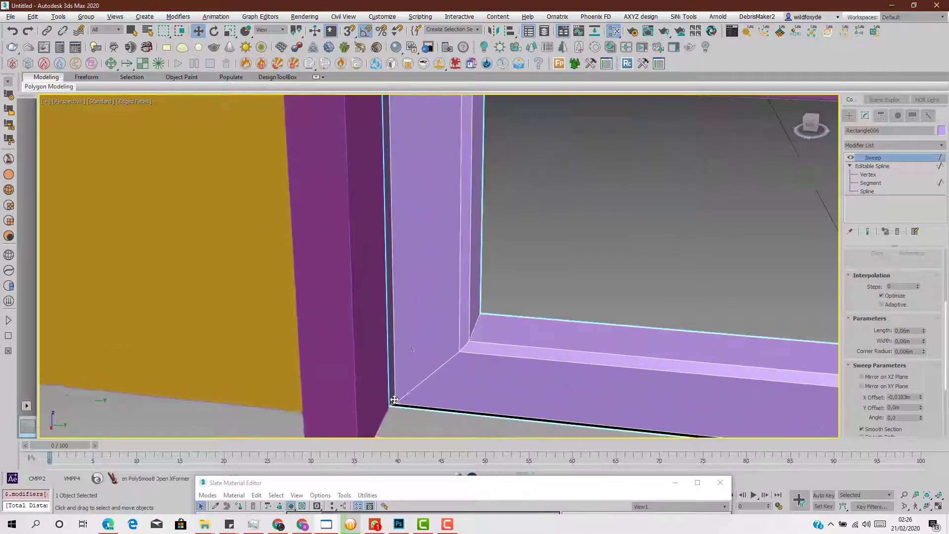
{"action": "scroll", "coordinate": [474, 330], "scroll_direction": "down", "scroll_amount": 2}
{"action": "scroll", "coordinate": [387, 375], "scroll_direction": "up", "scroll_amount": 2}
{"action": "scroll", "coordinate": [371, 396], "scroll_direction": "up", "scroll_amount": 2}
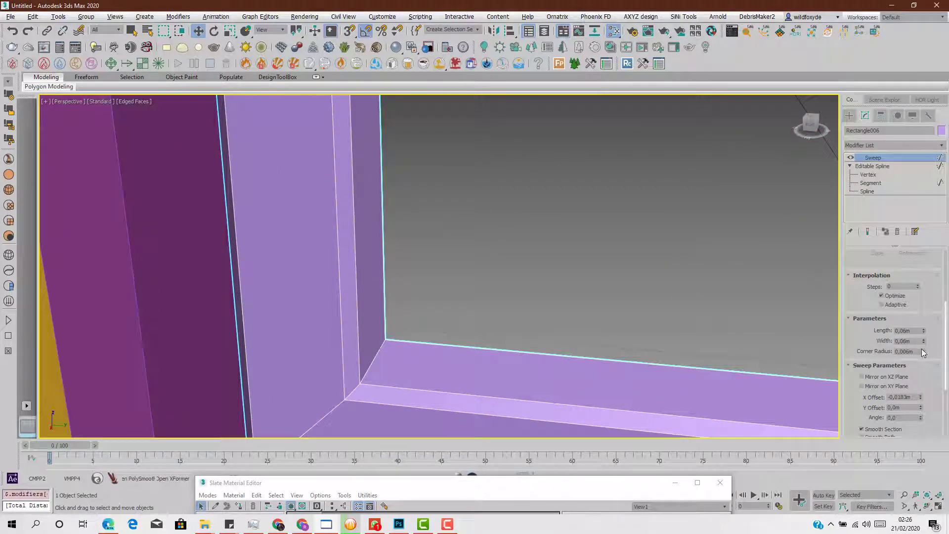
Set the door frame's Sweep profile corner radius to 0,0066m.
{"action": "left_click_drag", "start_coordinate": [924, 351], "coordinate": [924, 346]}
{"action": "scroll", "coordinate": [551, 307], "scroll_direction": "down", "scroll_amount": 3}
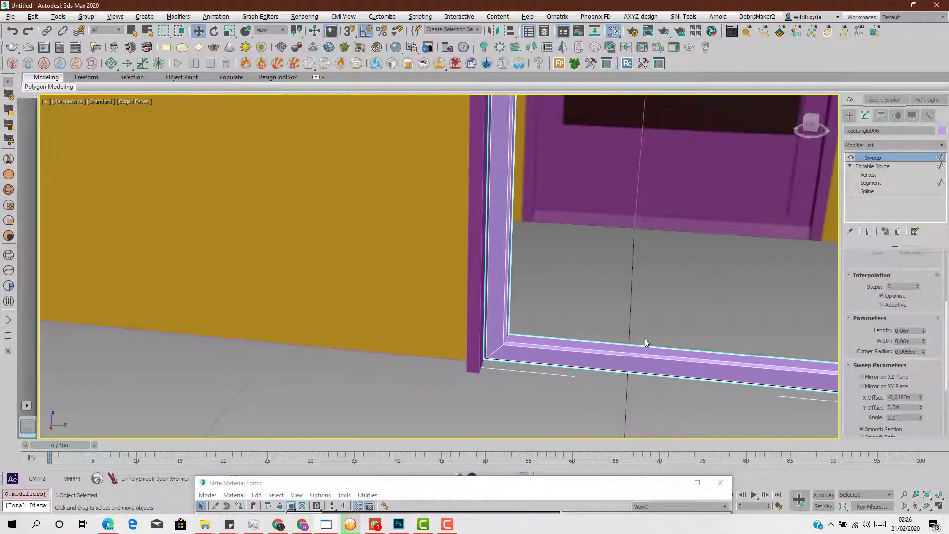
{"action": "middle_click_drag", "start_coordinate": [644, 341], "coordinate": [534, 369], "text": "alt"}
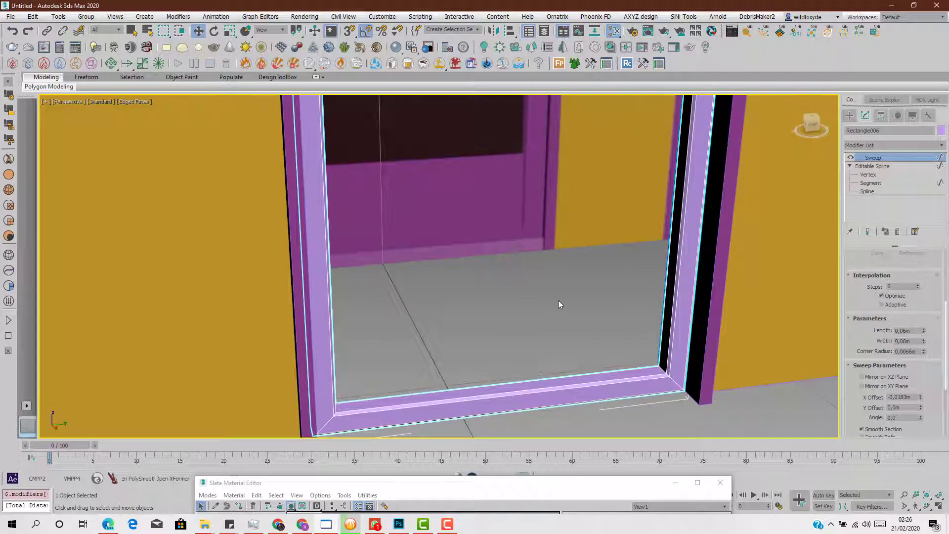
{"action": "middle_click_drag", "start_coordinate": [559, 304], "coordinate": [642, 317], "text": "alt"}
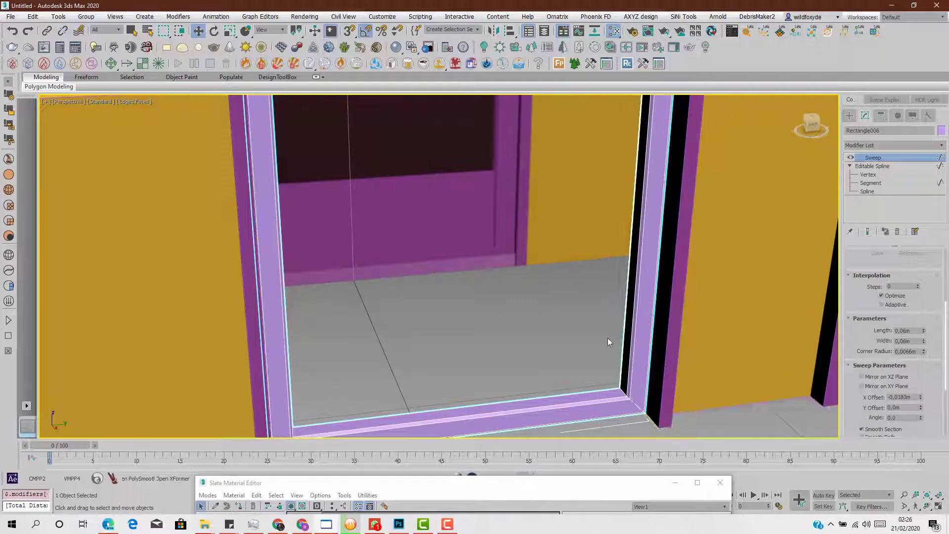
{"action": "scroll", "coordinate": [608, 338], "scroll_direction": "down", "scroll_amount": 3}
{"action": "middle_click_drag", "start_coordinate": [608, 338], "coordinate": [561, 334], "text": "alt"}
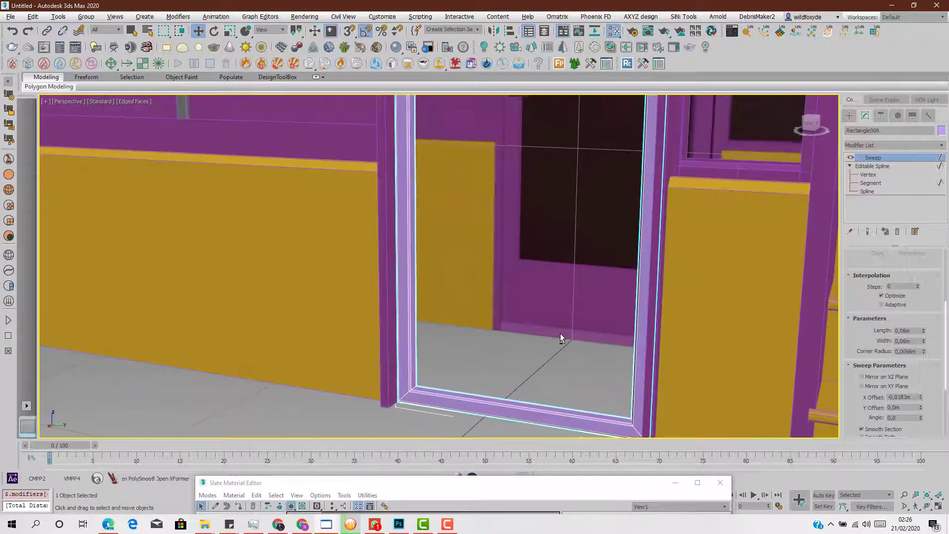
Examine how the door frame's bottom rail and corners meet the ground and surrounding posts in the Right and Perspective views.
{"action": "key", "text": "alt+w"}
{"action": "right_click", "coordinate": [249, 365]}
{"action": "key", "text": "alt+w"}
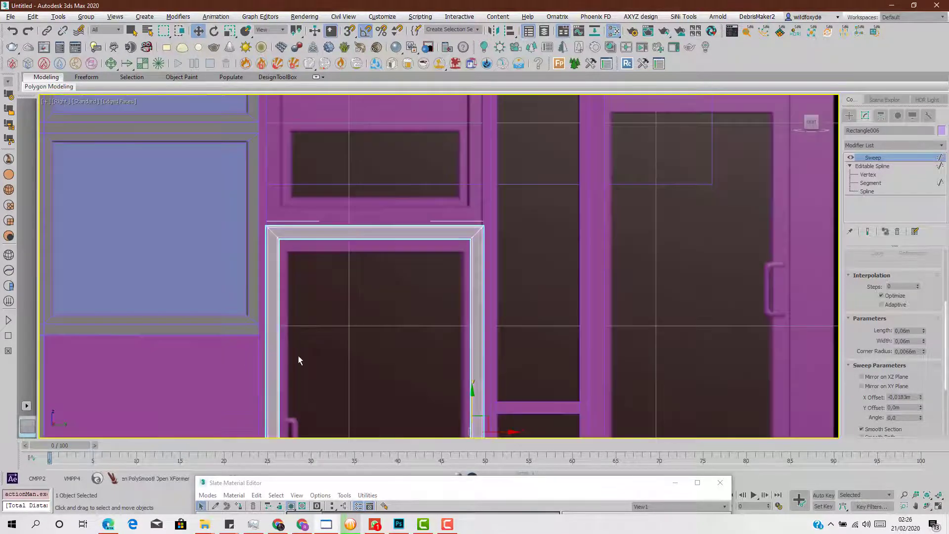
{"action": "scroll", "coordinate": [299, 356], "scroll_direction": "down", "scroll_amount": 2}
{"action": "middle_click_drag", "start_coordinate": [329, 370], "coordinate": [415, 86]}
{"action": "scroll", "coordinate": [418, 317], "scroll_direction": "up", "scroll_amount": 6}
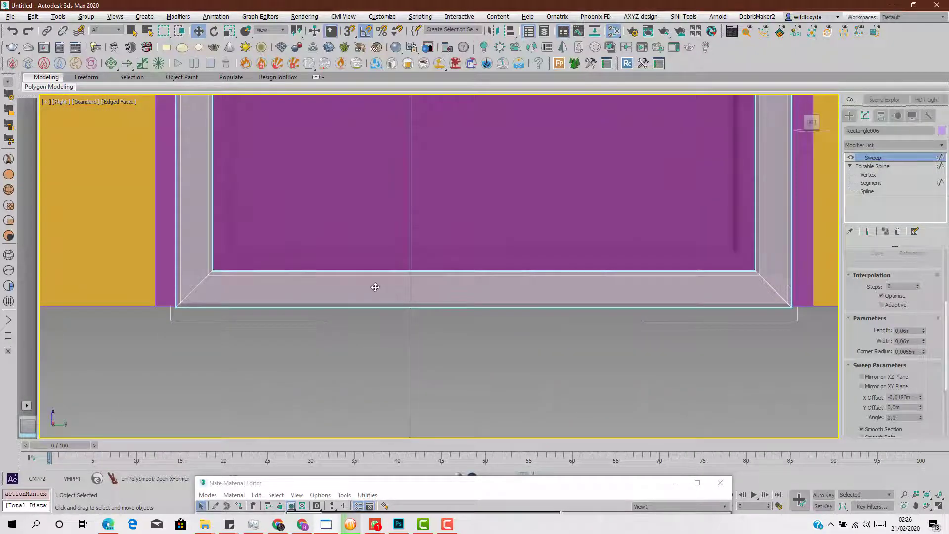
{"action": "scroll", "coordinate": [375, 287], "scroll_direction": "down", "scroll_amount": 5}
{"action": "key", "text": "alt+w"}
{"action": "scroll", "coordinate": [687, 378], "scroll_direction": "up", "scroll_amount": 5}
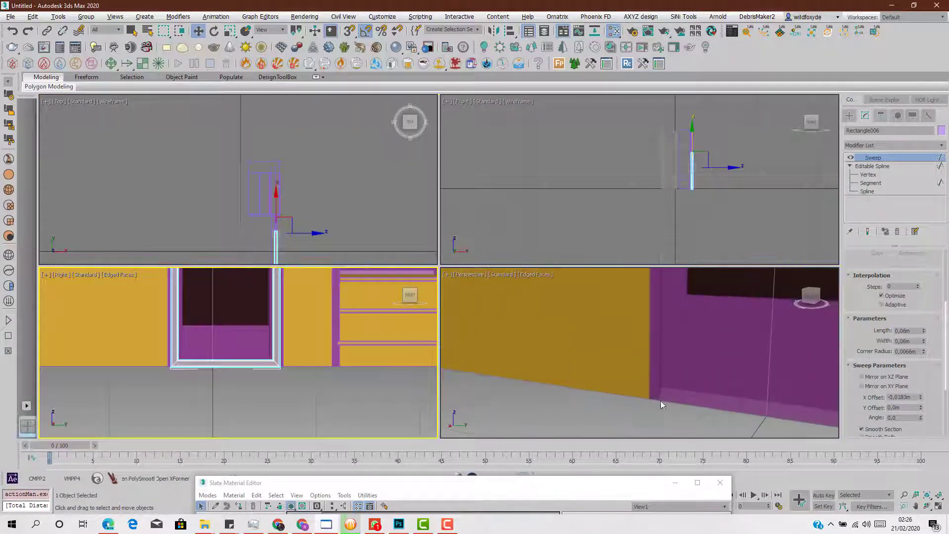
{"action": "scroll", "coordinate": [701, 399], "scroll_direction": "down", "scroll_amount": 4}
{"action": "middle_click_drag", "start_coordinate": [663, 385], "coordinate": [621, 309]}
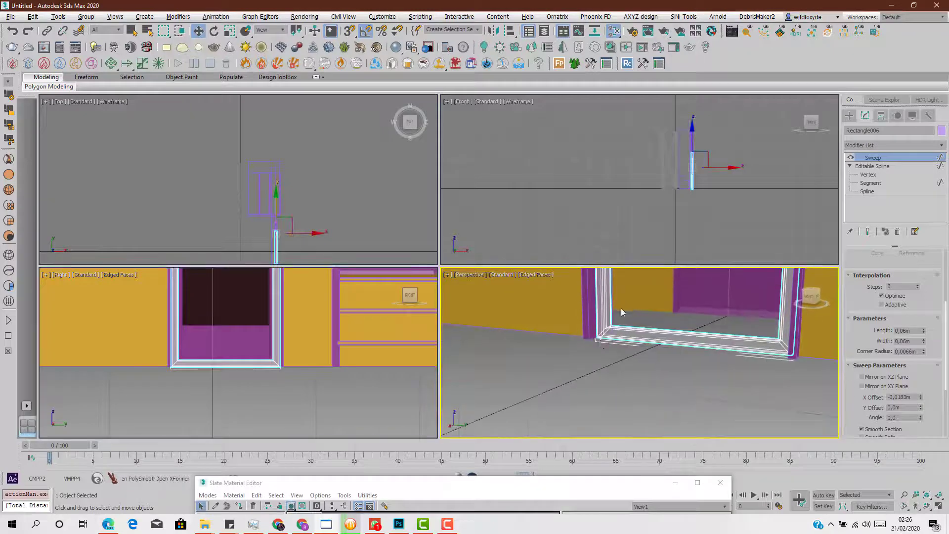
{"action": "key", "text": "alt+w"}
{"action": "scroll", "coordinate": [506, 314], "scroll_direction": "up", "scroll_amount": 6}
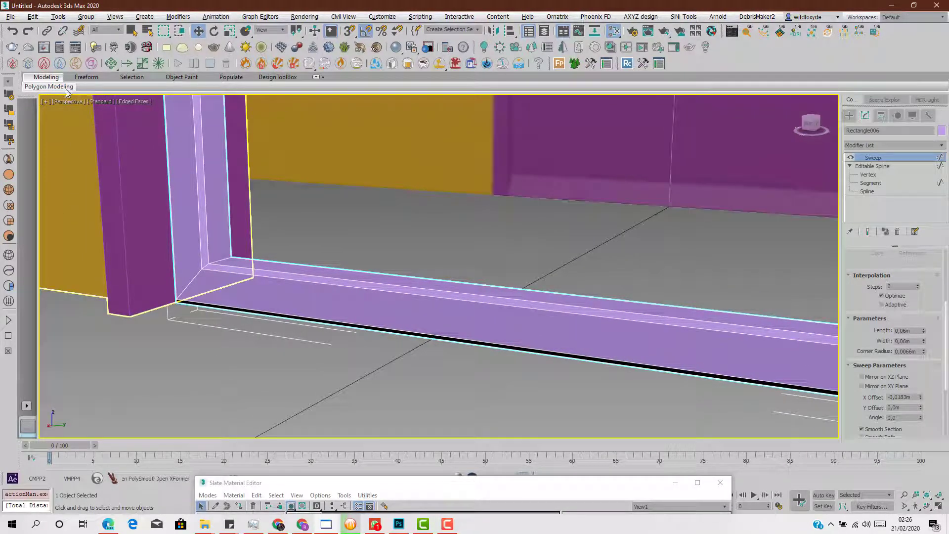
Add an Edit Poly modifier to the door frame and clone the bottom rail's front face slightly outward as a separate plate.
{"action": "mouse_move", "coordinate": [49, 87]}
{"action": "left_click", "coordinate": [74, 159]}
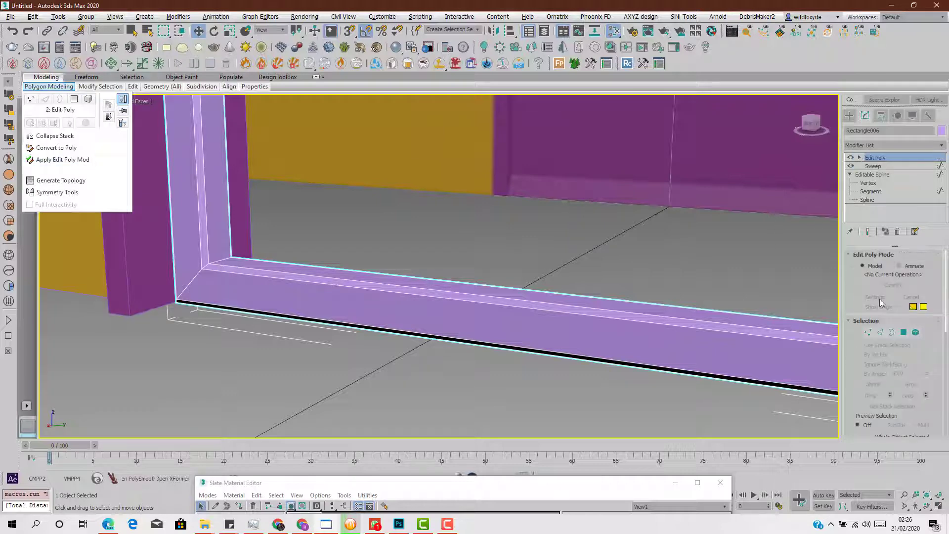
{"action": "left_click", "coordinate": [904, 332]}
{"action": "left_click", "coordinate": [602, 328]}
{"action": "middle_click_drag", "start_coordinate": [478, 309], "coordinate": [568, 304], "text": "alt"}
{"action": "left_click_drag", "start_coordinate": [550, 329], "coordinate": [557, 333], "text": "shift"}
{"action": "left_click", "coordinate": [514, 272]}
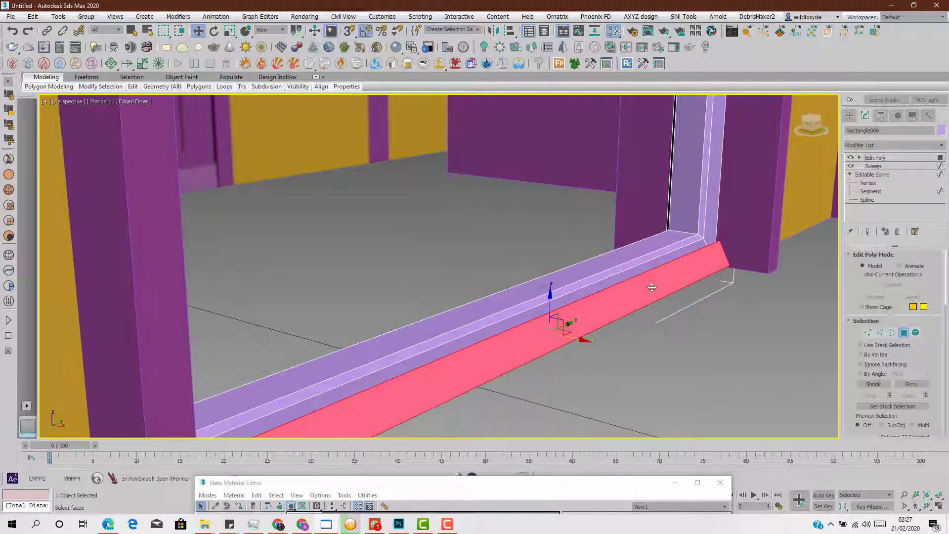
Square both ends of the cloned plate by snapping its upper corner vertices outward in line with its lower corners.
{"action": "left_click", "coordinate": [867, 333]}
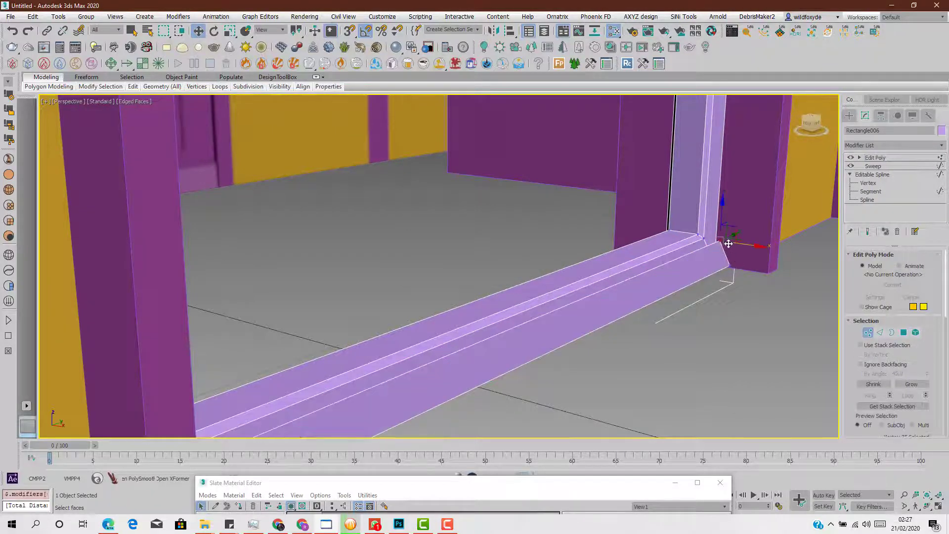
{"action": "middle_click_drag", "start_coordinate": [728, 243], "coordinate": [692, 261], "text": "alt"}
{"action": "middle_click_drag", "start_coordinate": [740, 243], "coordinate": [736, 244], "text": "alt"}
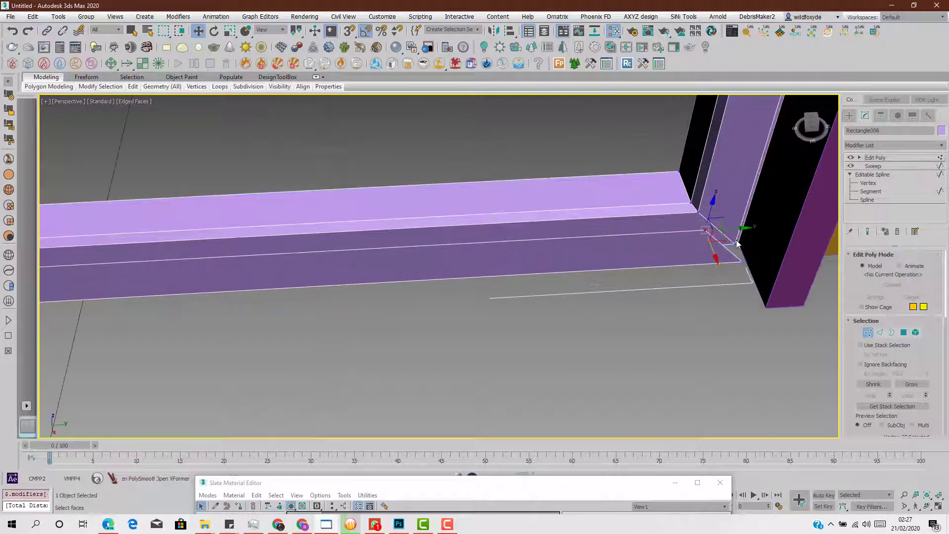
{"action": "key", "text": "s"}
{"action": "left_click_drag", "start_coordinate": [733, 228], "coordinate": [743, 262]}
{"action": "middle_click_drag", "start_coordinate": [334, 260], "coordinate": [710, 220]}
{"action": "middle_click_drag", "start_coordinate": [428, 187], "coordinate": [651, 133]}
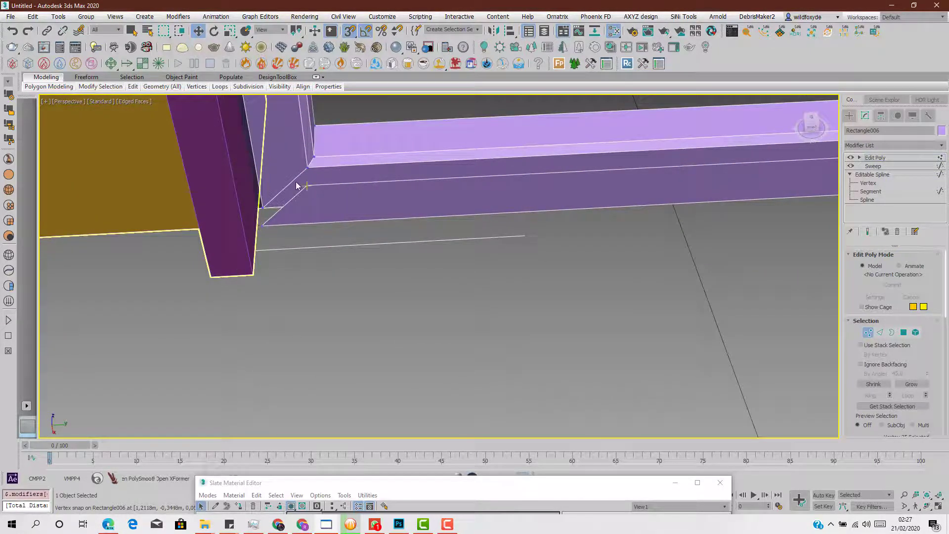
{"action": "left_click_drag", "start_coordinate": [324, 187], "coordinate": [266, 225]}
{"action": "scroll", "coordinate": [408, 220], "scroll_direction": "down", "scroll_amount": 3}
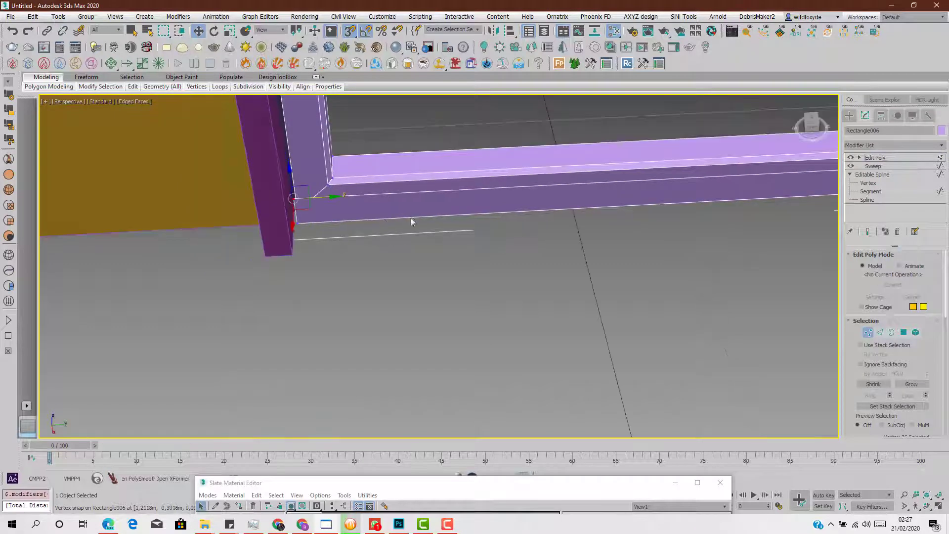
{"action": "middle_click_drag", "start_coordinate": [478, 233], "coordinate": [517, 216], "text": "alt"}
{"action": "scroll", "coordinate": [518, 216], "scroll_direction": "up", "scroll_amount": 3}
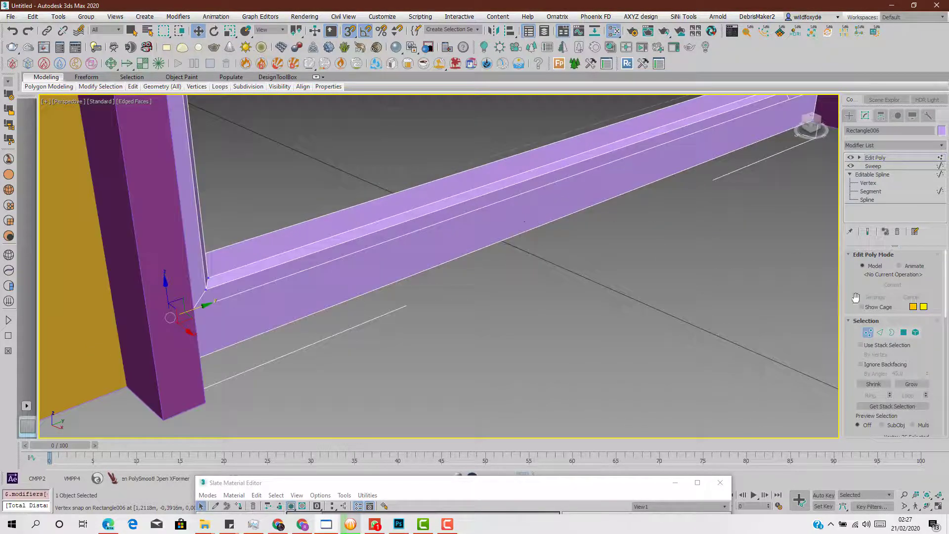
Move the plate's bottom edge slightly outward so the plate slopes away from the frame.
{"action": "left_click", "coordinate": [879, 333]}
{"action": "left_click", "coordinate": [614, 196]}
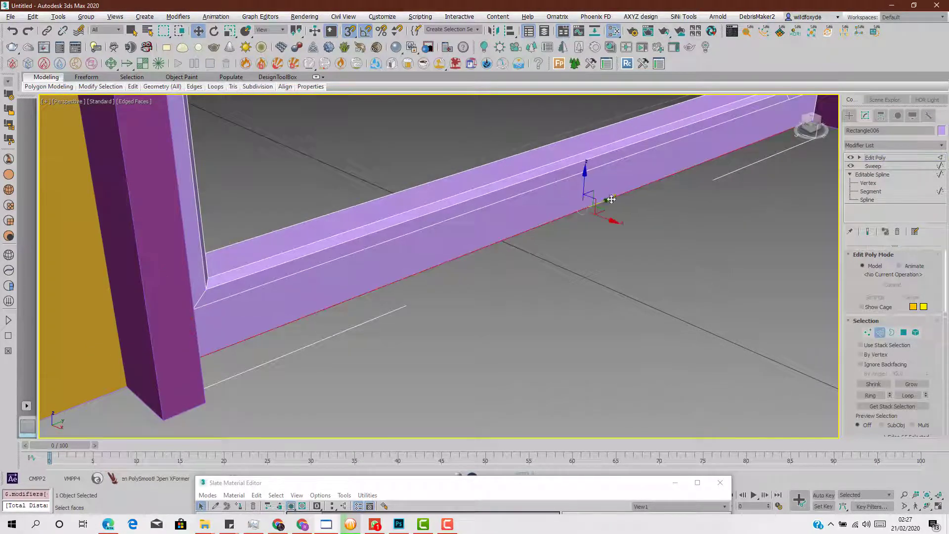
{"action": "middle_click_drag", "start_coordinate": [608, 200], "coordinate": [623, 192], "text": "alt"}
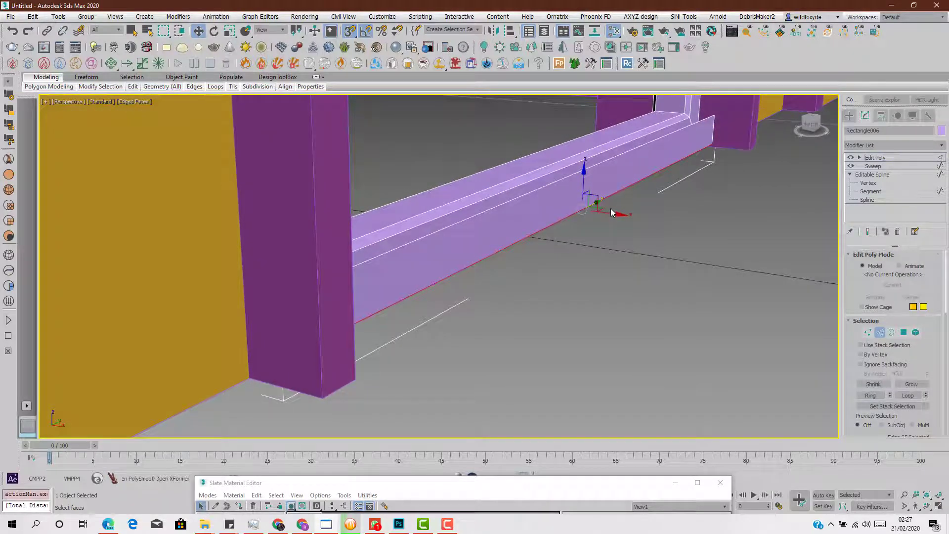
{"action": "left_click", "coordinate": [599, 220]}
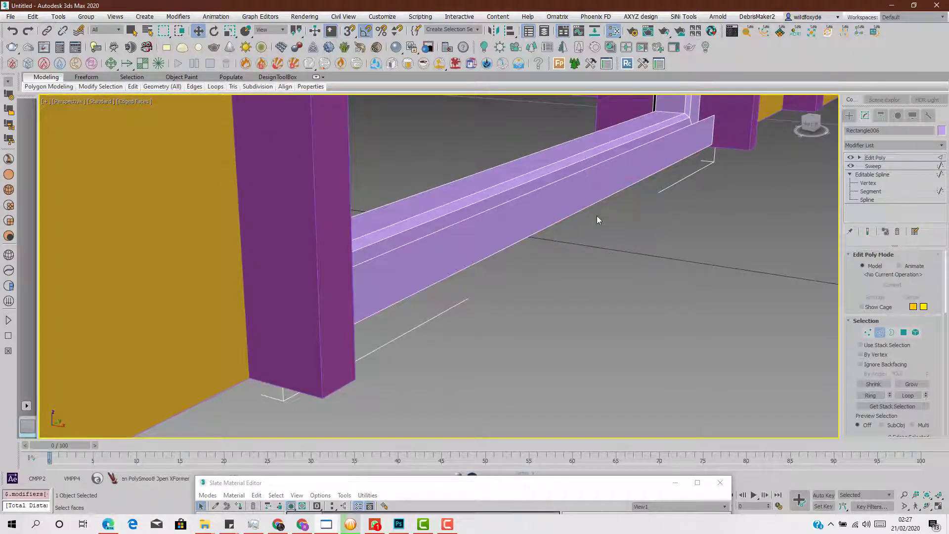
{"action": "left_click", "coordinate": [580, 211]}
{"action": "mouse_move", "coordinate": [600, 213]}
{"action": "left_mouse_down"}
{"action": "mouse_move", "coordinate": [613, 215]}
{"action": "mouse_move", "coordinate": [601, 203]}
{"action": "left_mouse_up"}
{"action": "scroll", "coordinate": [539, 154], "scroll_direction": "up", "scroll_amount": 3}
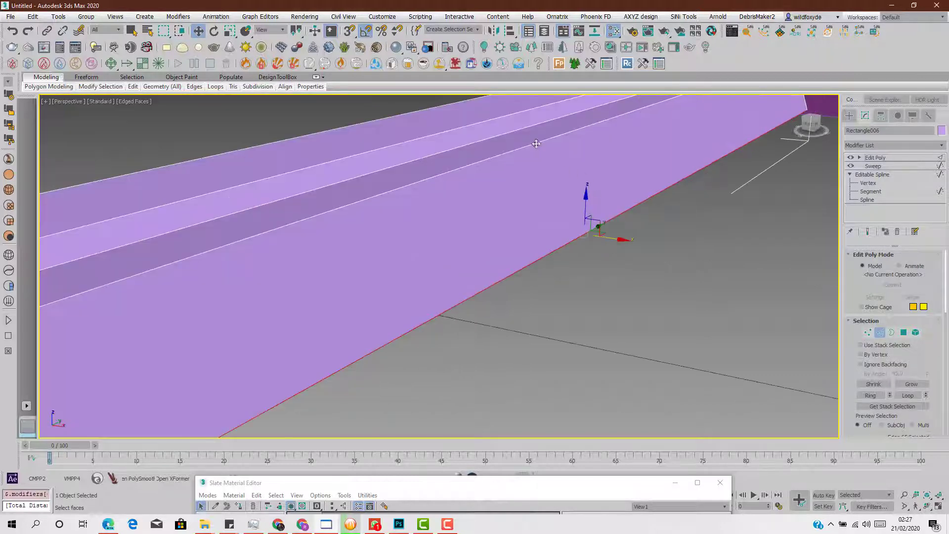
Extrude the plate's upper edge back into the frame and select the plate as an element to check it.
{"action": "middle_click_drag", "start_coordinate": [536, 144], "coordinate": [556, 142], "text": "alt"}
{"action": "left_click_drag", "start_coordinate": [573, 138], "coordinate": [544, 160]}
{"action": "left_click", "coordinate": [916, 332]}
{"action": "left_click", "coordinate": [558, 262]}
{"action": "left_click", "coordinate": [529, 232]}
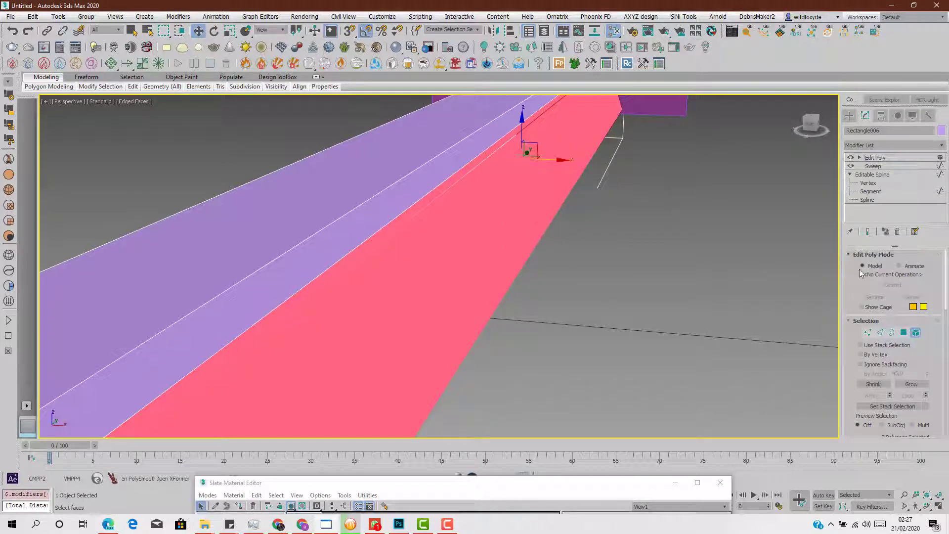
Extrude the plate's lower edge back toward the frame and snap the plate's bottom level with the frame's underside.
{"action": "left_click", "coordinate": [881, 331]}
{"action": "middle_click_drag", "start_coordinate": [509, 237], "coordinate": [567, 215], "text": "alt"}
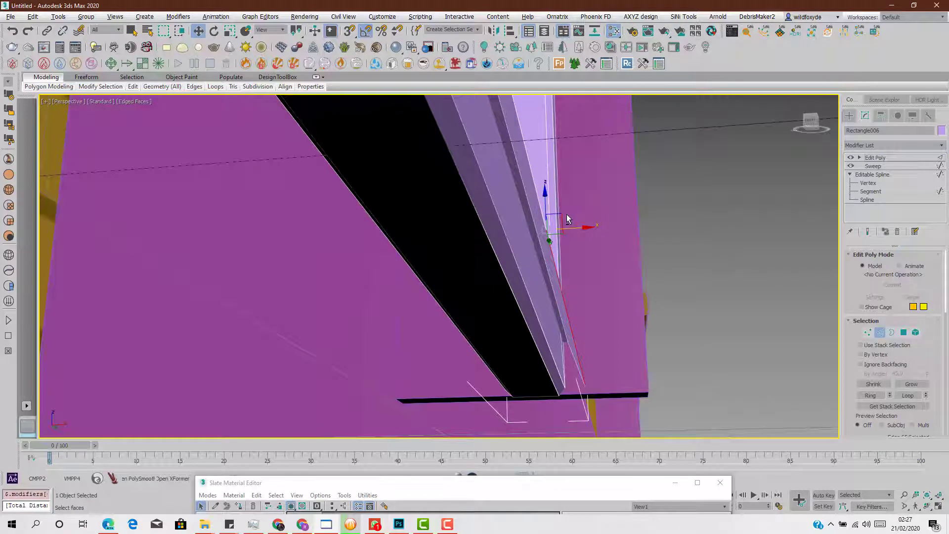
{"action": "left_click_drag", "start_coordinate": [569, 228], "coordinate": [566, 228]}
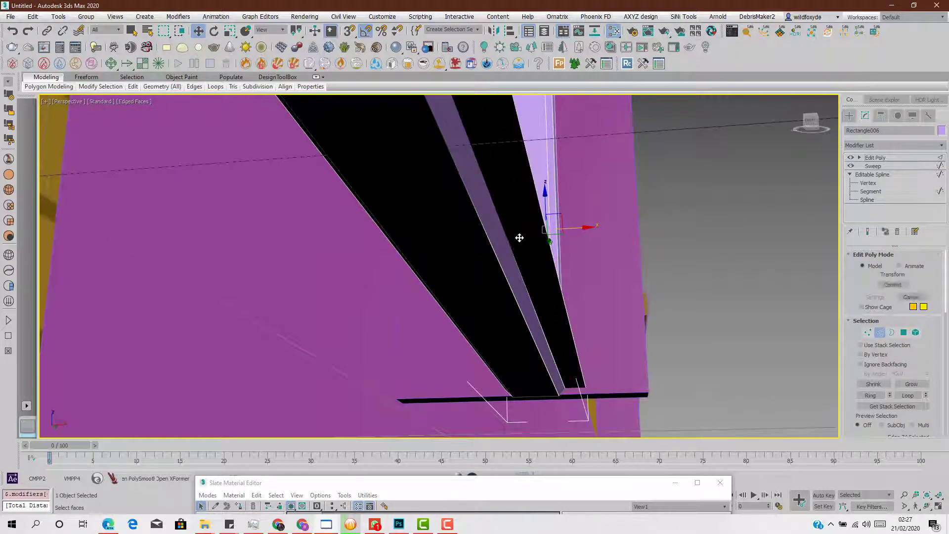
{"action": "left_click", "coordinate": [516, 239]}
{"action": "middle_click_drag", "start_coordinate": [517, 237], "coordinate": [538, 235], "text": "alt"}
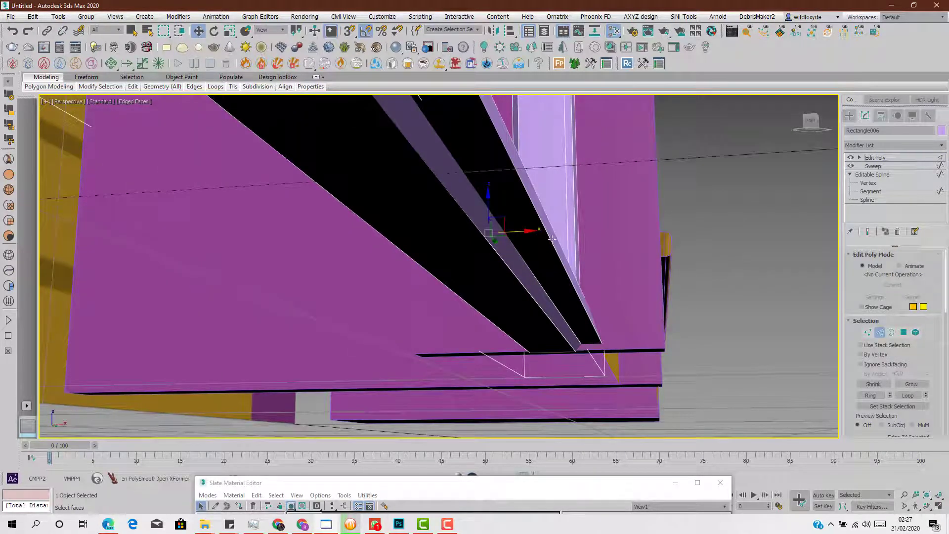
{"action": "left_click", "coordinate": [553, 239]}
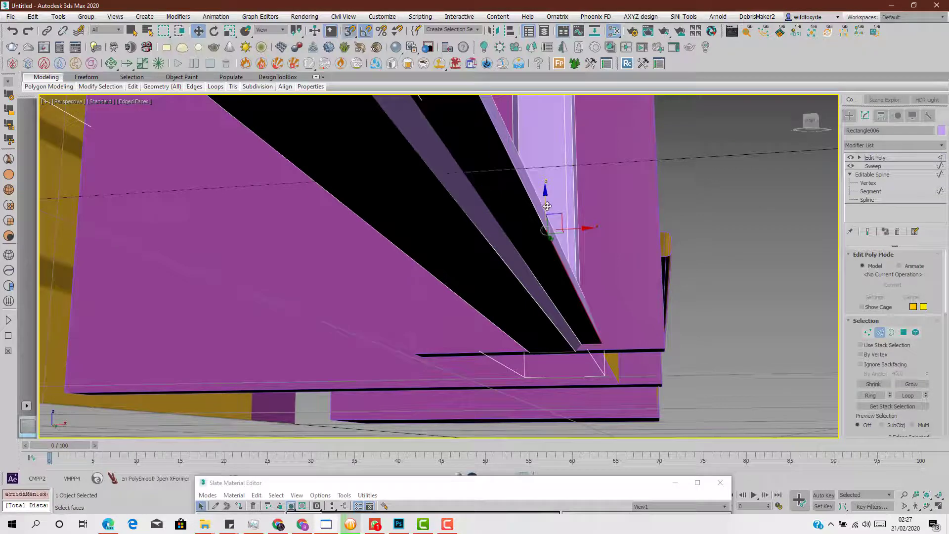
{"action": "left_click_drag", "start_coordinate": [547, 207], "coordinate": [598, 293]}
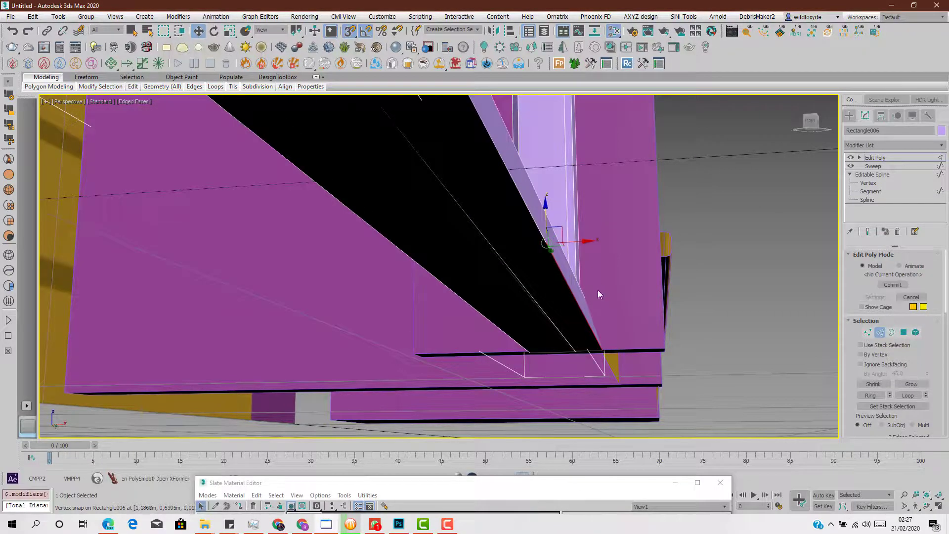
{"action": "middle_click_drag", "start_coordinate": [598, 293], "coordinate": [537, 258], "text": "alt"}
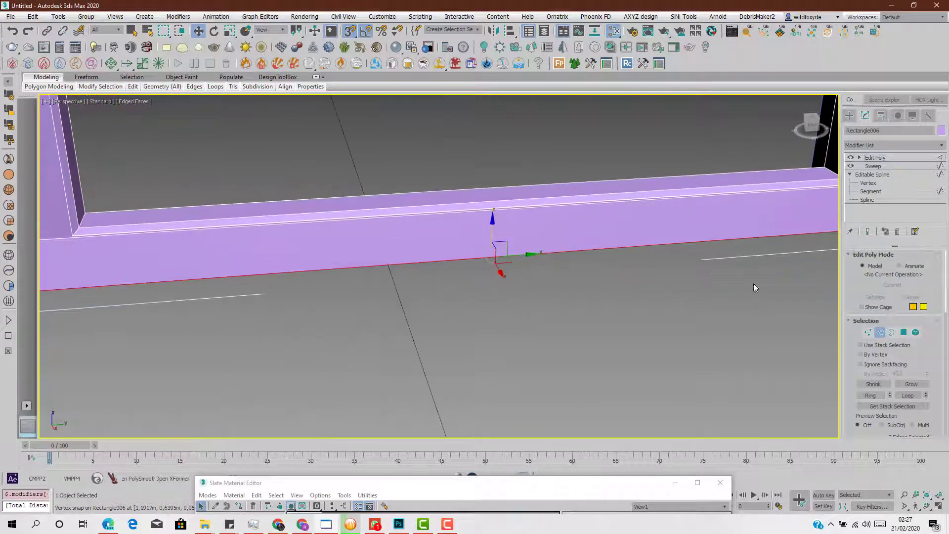
Leave edge editing and isolate the door frame, framing the bottom rail's left corner.
{"action": "left_click", "coordinate": [882, 335]}
{"action": "middle_click_drag", "start_coordinate": [271, 212], "coordinate": [530, 203]}
{"action": "scroll", "coordinate": [304, 255], "scroll_direction": "up", "scroll_amount": 5}
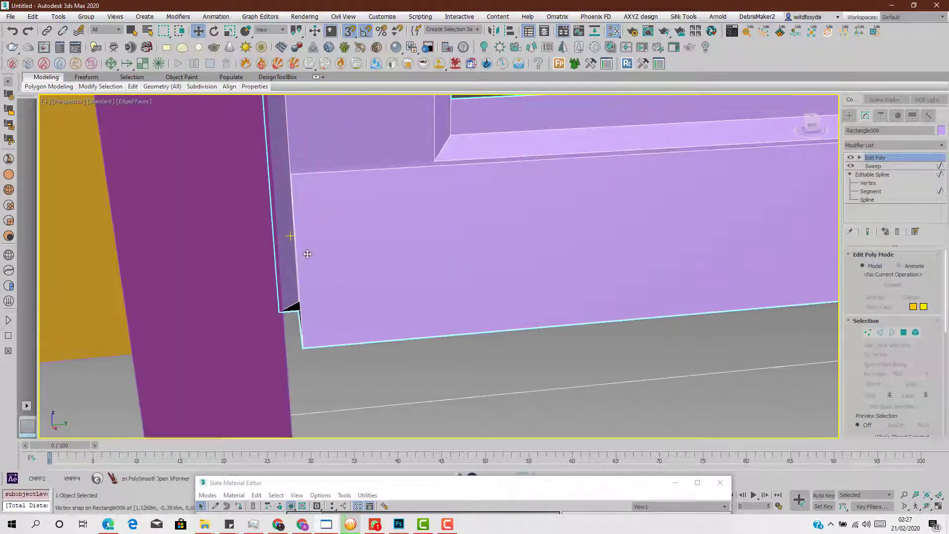
{"action": "key", "text": "alt+q"}
{"action": "middle_click_drag", "start_coordinate": [363, 408], "coordinate": [411, 220]}
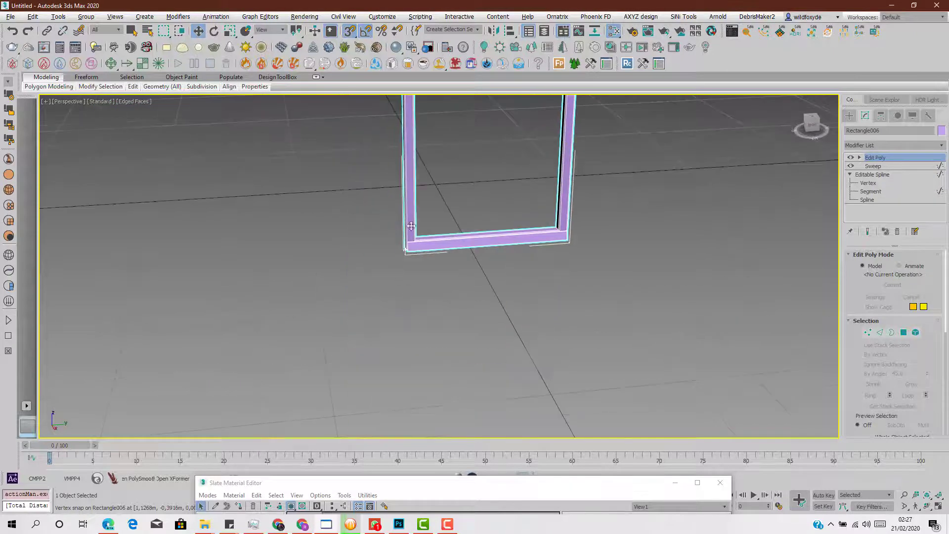
{"action": "scroll", "coordinate": [408, 240], "scroll_direction": "up", "scroll_amount": 8}
Select the edges at the plate's left end and snap them outward to the frame's outer corner.
{"action": "left_click", "coordinate": [880, 332]}
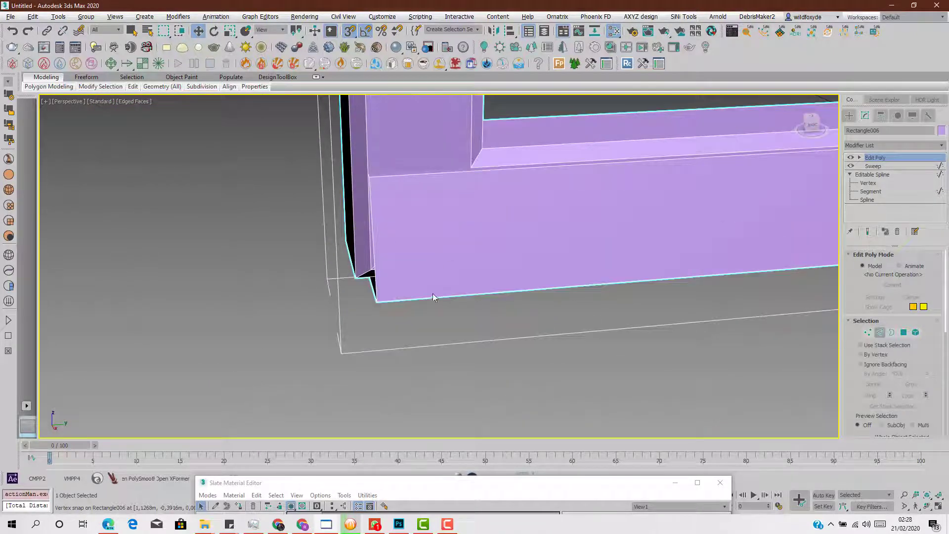
{"action": "left_click", "coordinate": [374, 269]}
{"action": "left_click_drag", "start_coordinate": [398, 242], "coordinate": [380, 256]}
{"action": "key", "text": "ctrl+z"}
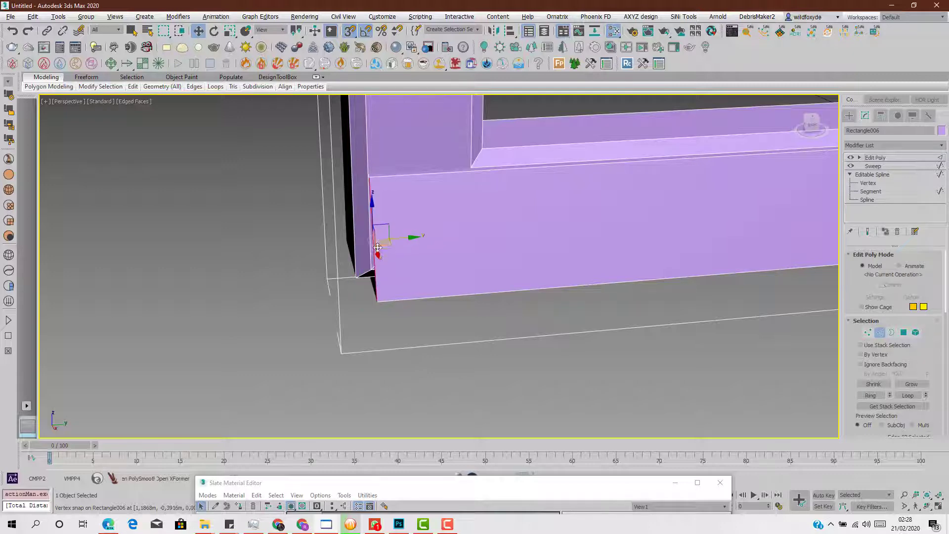
{"action": "left_click", "coordinate": [376, 266], "text": "ctrl"}
{"action": "left_click_drag", "start_coordinate": [397, 234], "coordinate": [356, 276]}
{"action": "scroll", "coordinate": [375, 225], "scroll_direction": "down", "scroll_amount": 8}
Snap the edges at the plate's right end outward to the frame's opposite outer corner.
{"action": "middle_click_drag", "start_coordinate": [613, 218], "coordinate": [403, 209]}
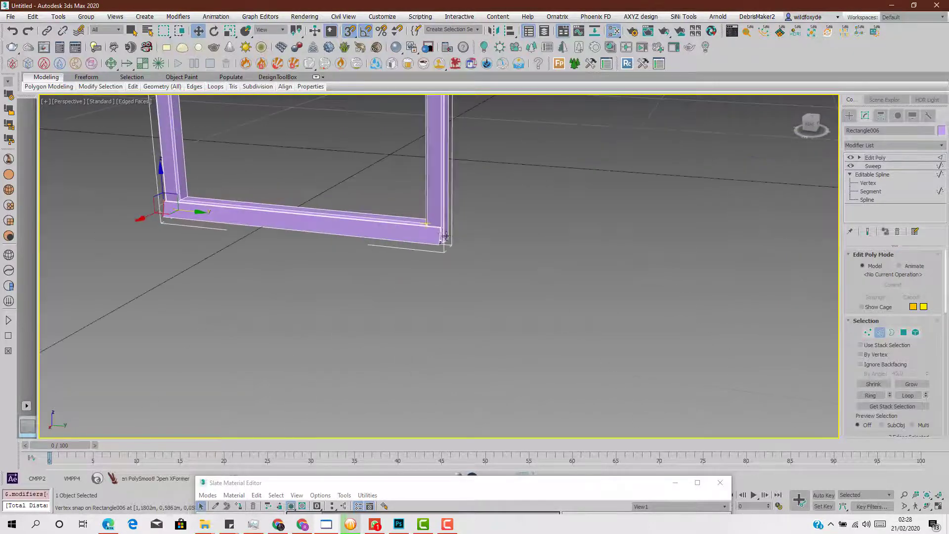
{"action": "scroll", "coordinate": [442, 235], "scroll_direction": "up", "scroll_amount": 8}
{"action": "left_click", "coordinate": [397, 236]}
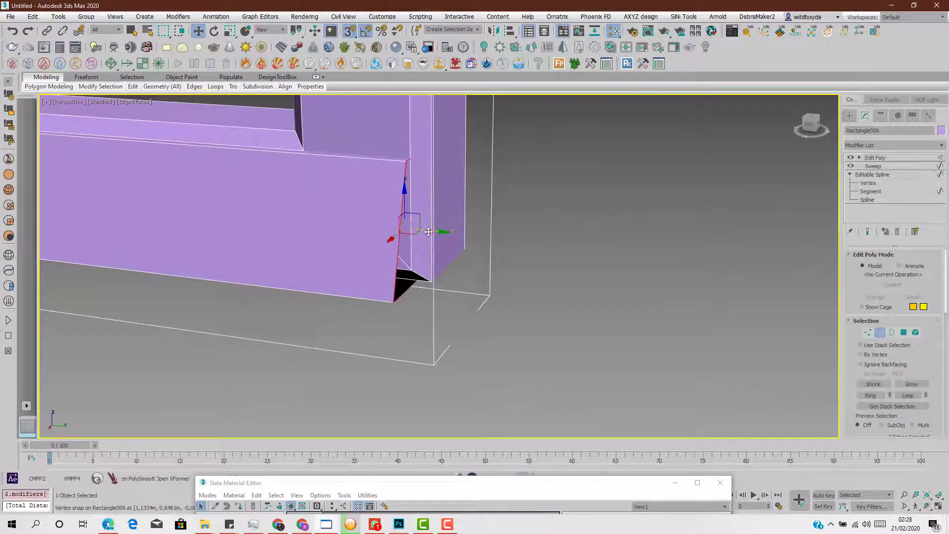
{"action": "left_click_drag", "start_coordinate": [429, 232], "coordinate": [431, 281]}
{"action": "scroll", "coordinate": [396, 228], "scroll_direction": "down", "scroll_amount": 5}
Select the sloping plate's lower edge and shift it slightly outward with vertex snapping off.
{"action": "middle_click_drag", "start_coordinate": [383, 228], "coordinate": [438, 213], "text": "alt"}
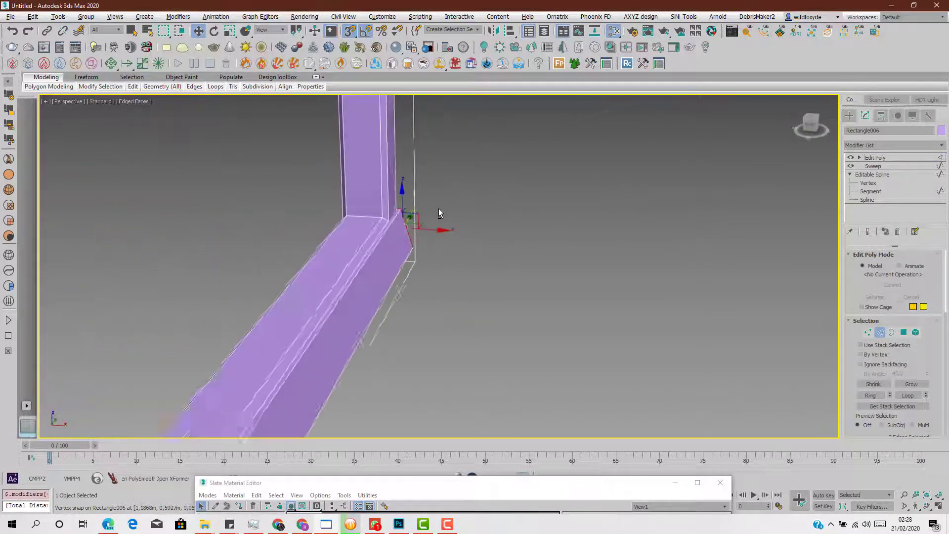
{"action": "scroll", "coordinate": [402, 244], "scroll_direction": "down", "scroll_amount": 4}
{"action": "left_click", "coordinate": [381, 307]}
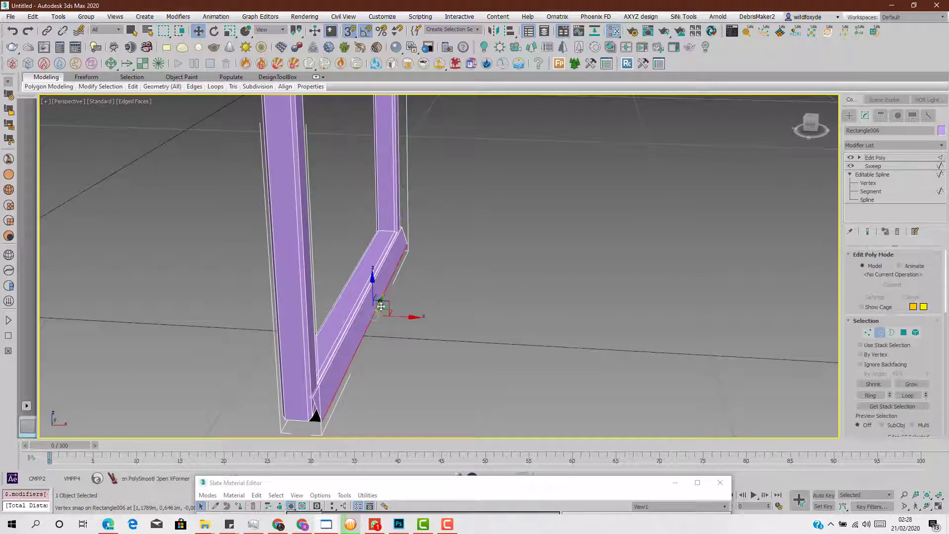
{"action": "key", "text": "s"}
{"action": "left_click_drag", "start_coordinate": [398, 318], "coordinate": [409, 323]}
{"action": "scroll", "coordinate": [379, 332], "scroll_direction": "up", "scroll_amount": 6}
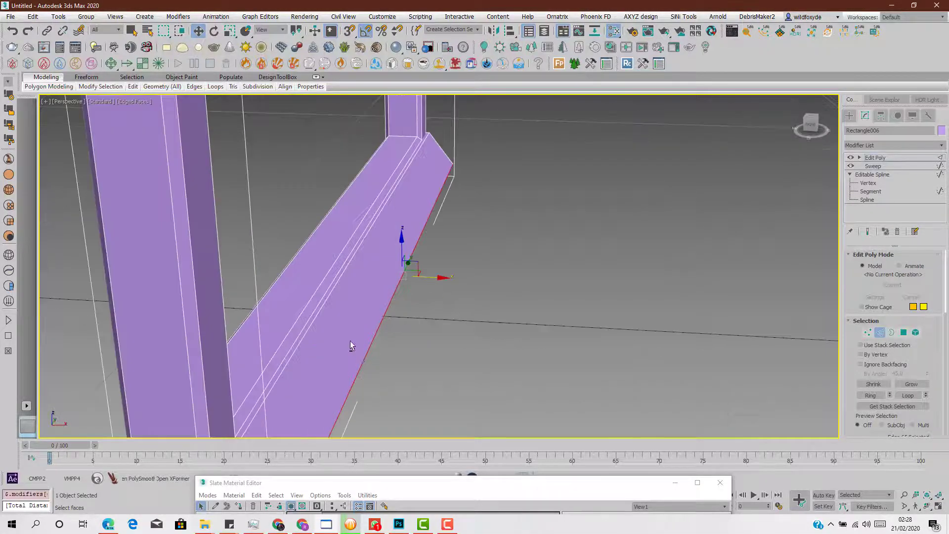
Add the sloping plate's upper edge to the selection and look through the available edge-editing commands.
{"action": "left_click", "coordinate": [277, 240], "text": "ctrl"}
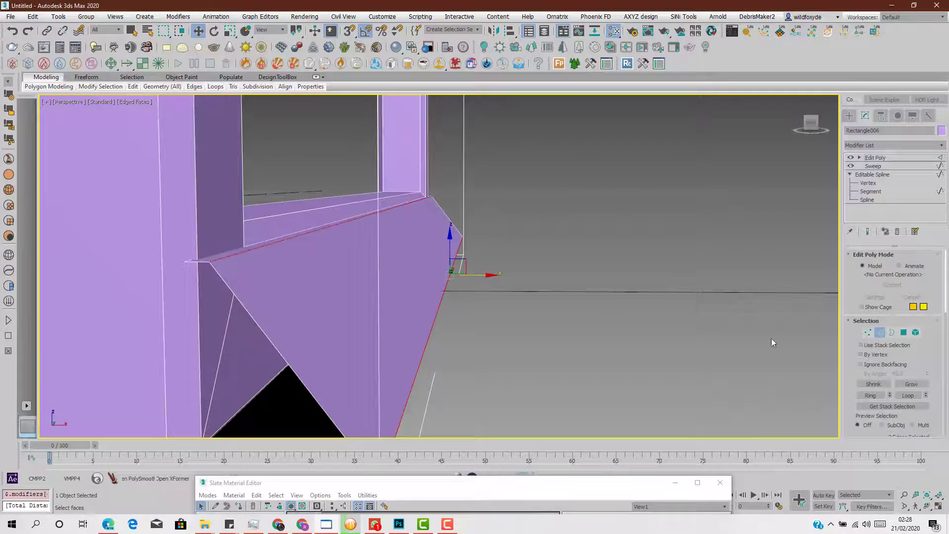
{"action": "scroll", "coordinate": [853, 349], "scroll_direction": "down", "scroll_amount": 3}
{"action": "scroll", "coordinate": [868, 391], "scroll_direction": "down", "scroll_amount": 3}
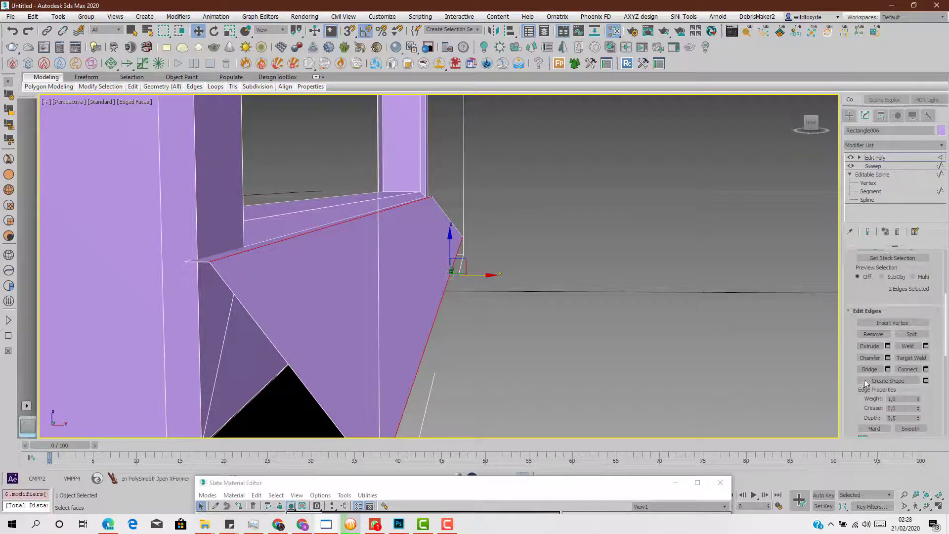
{"action": "scroll", "coordinate": [867, 379], "scroll_direction": "down", "scroll_amount": 2}
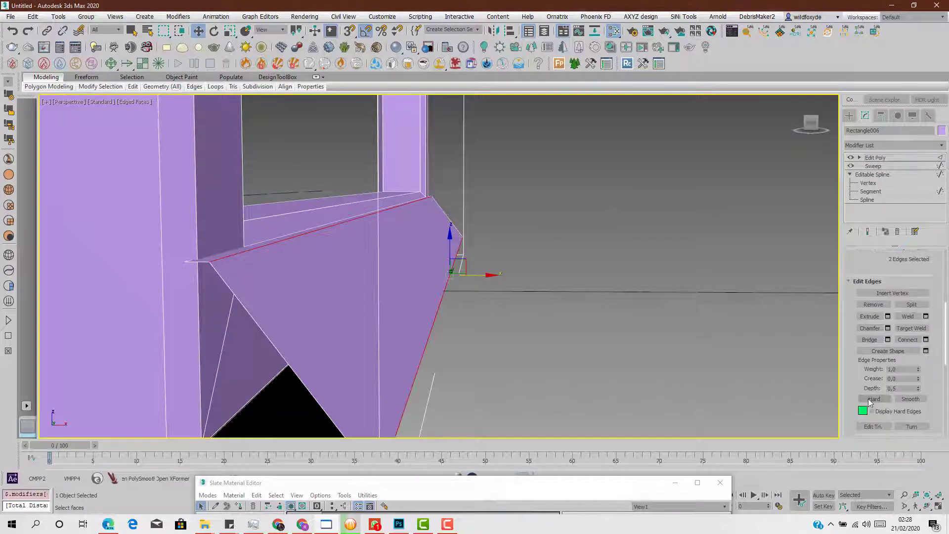
{"action": "middle_click_drag", "start_coordinate": [388, 192], "coordinate": [331, 219], "text": "alt"}
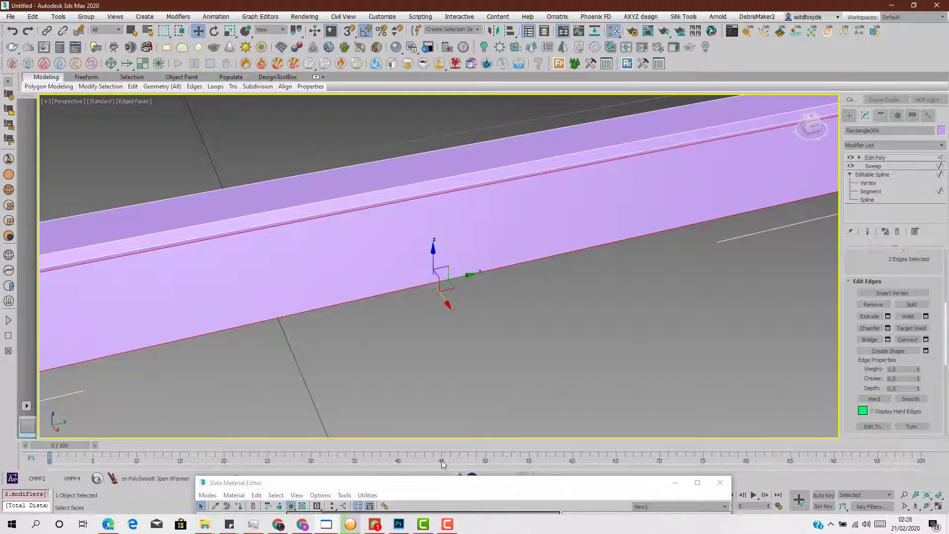
{"action": "left_click", "coordinate": [675, 483]}
Compare the door frame's bottom rail with the reference facade in the Right and Perspective views.
{"action": "middle_click_drag", "start_coordinate": [509, 405], "coordinate": [489, 321], "text": "alt"}
{"action": "middle_click_drag", "start_coordinate": [529, 260], "coordinate": [456, 259]}
{"action": "scroll", "coordinate": [455, 259], "scroll_direction": "down", "scroll_amount": 3}
{"action": "key", "text": "alt+w"}
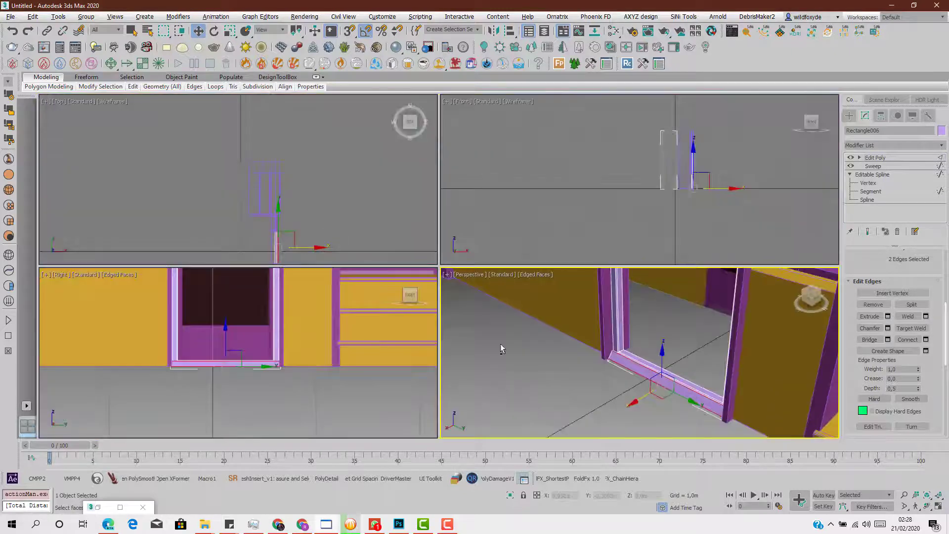
{"action": "middle_click", "coordinate": [240, 356]}
{"action": "key", "text": "alt+w"}
{"action": "middle_click_drag", "start_coordinate": [370, 257], "coordinate": [307, 326]}
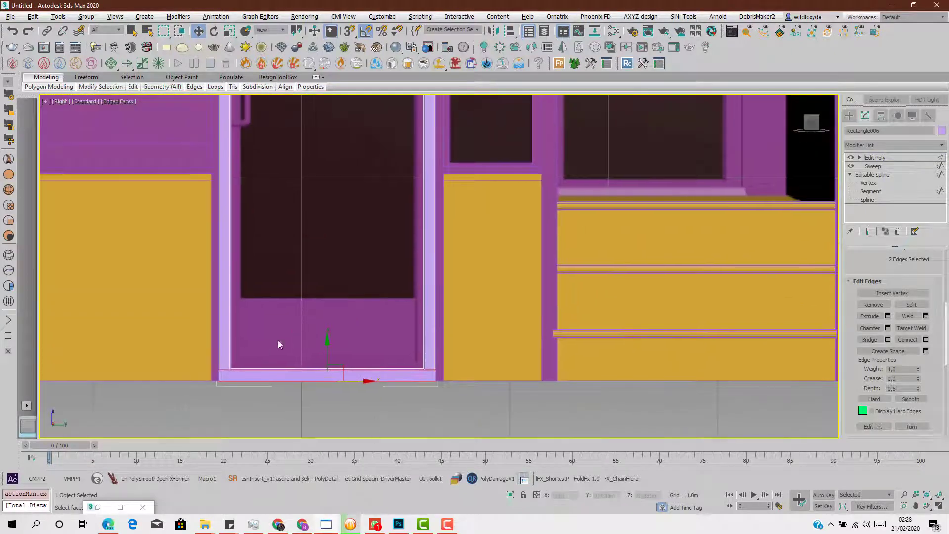
{"action": "scroll", "coordinate": [240, 358], "scroll_direction": "up", "scroll_amount": 3}
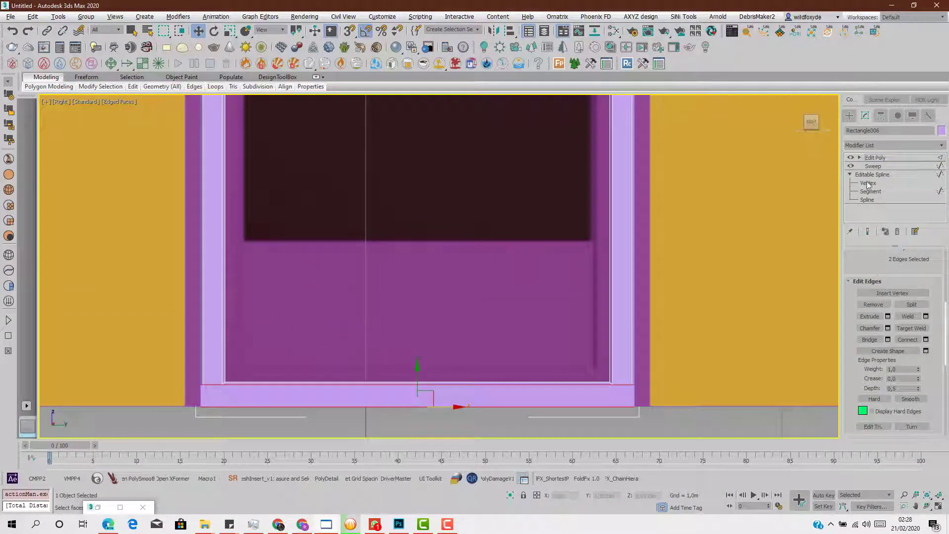
{"action": "left_click", "coordinate": [860, 158]}
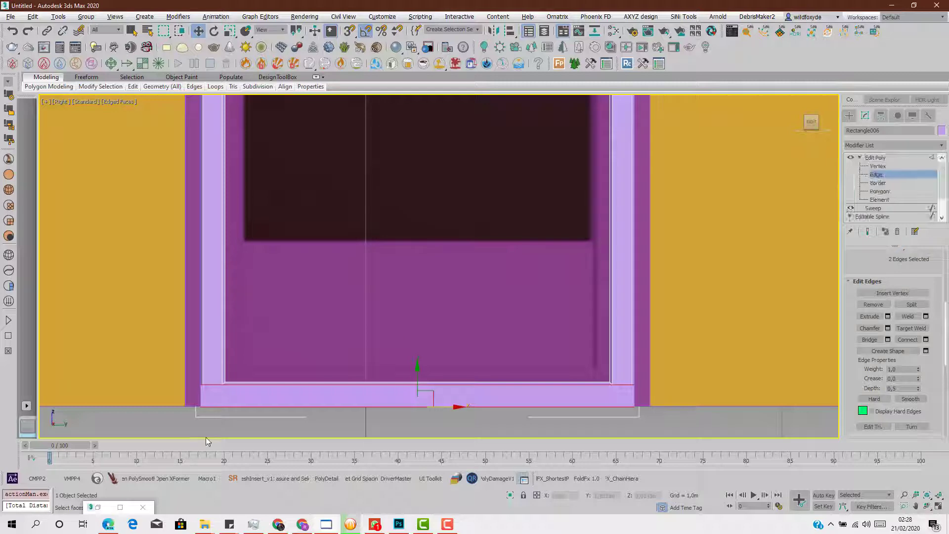
{"action": "key", "text": "alt+w"}
{"action": "key", "text": "alt+w"}
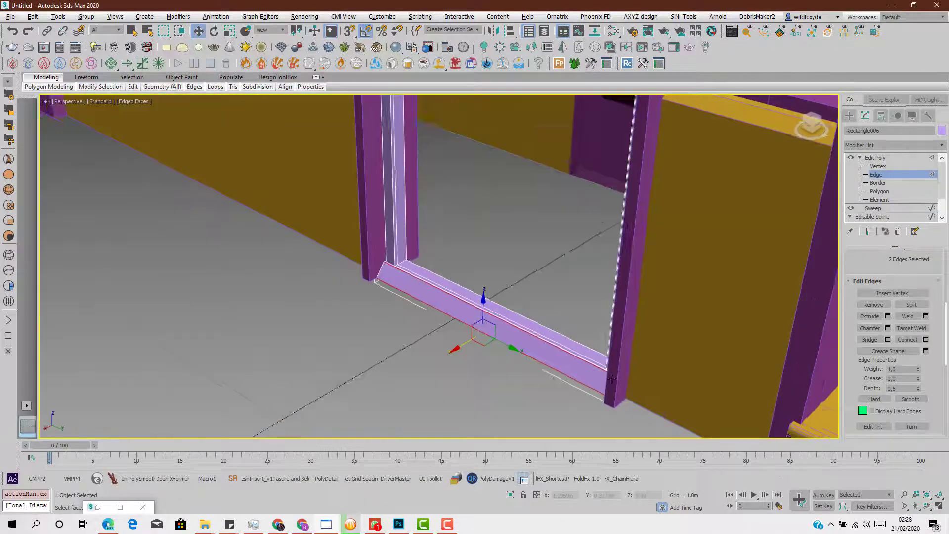
Inspect the bottom rail and sloping plate at the frame corner with the object see-through.
{"action": "middle_click_drag", "start_coordinate": [618, 395], "coordinate": [555, 331], "text": "alt"}
{"action": "scroll", "coordinate": [526, 309], "scroll_direction": "up", "scroll_amount": 2}
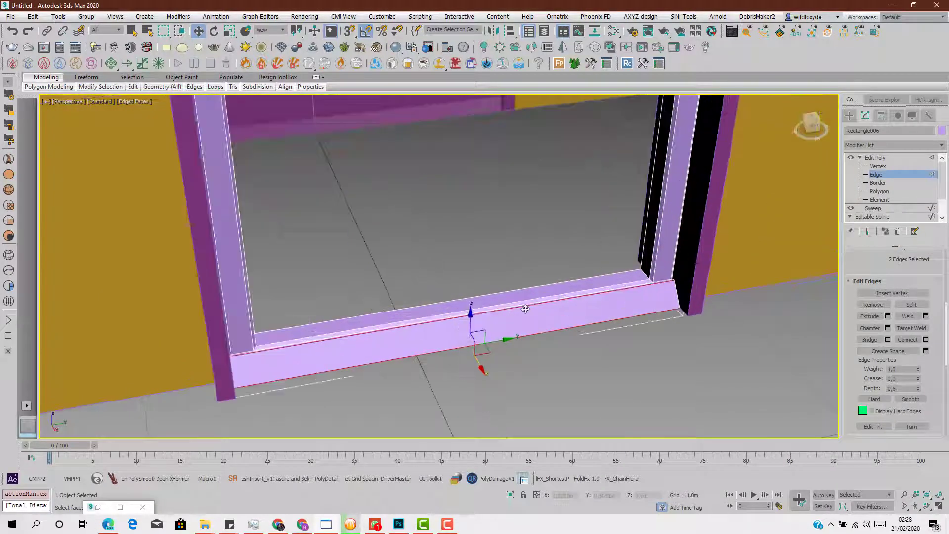
{"action": "scroll", "coordinate": [526, 309], "scroll_direction": "down", "scroll_amount": 5}
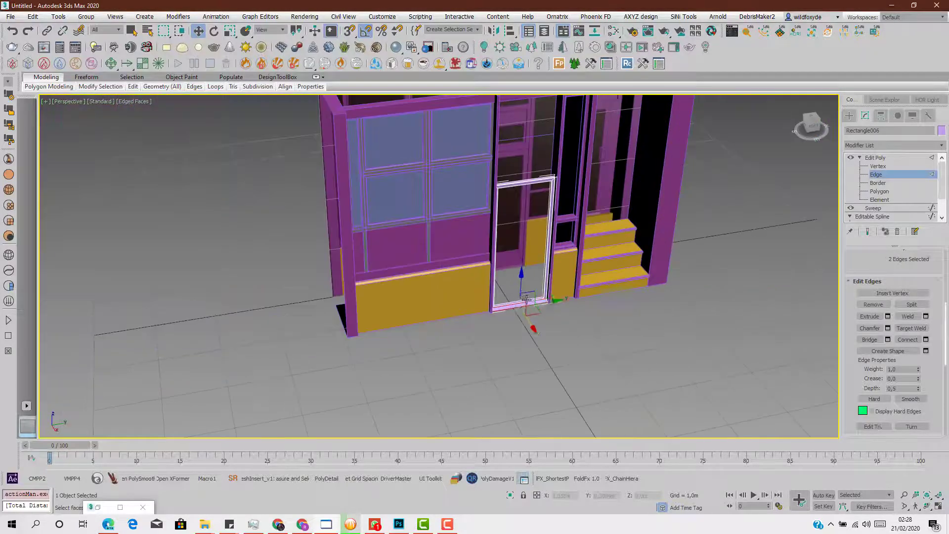
{"action": "scroll", "coordinate": [525, 309], "scroll_direction": "up", "scroll_amount": 7}
{"action": "key", "text": "alt+x"}
{"action": "scroll", "coordinate": [538, 291], "scroll_direction": "down", "scroll_amount": 3}
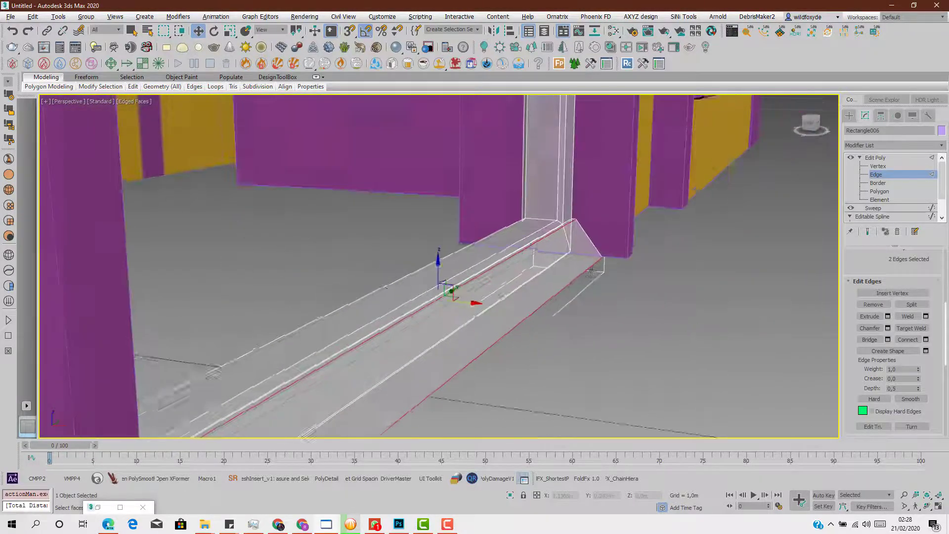
{"action": "scroll", "coordinate": [503, 317], "scroll_direction": "up", "scroll_amount": 5}
{"action": "scroll", "coordinate": [500, 316], "scroll_direction": "down", "scroll_amount": 2}
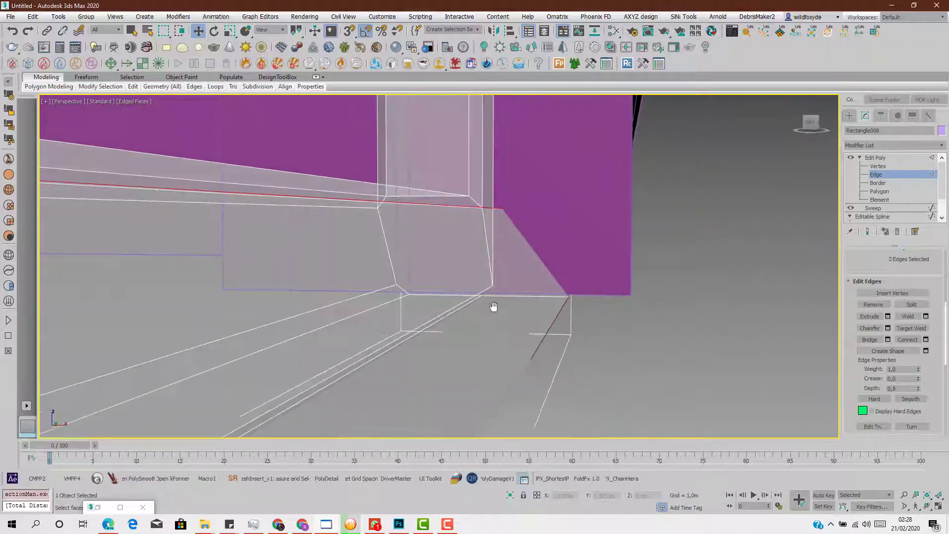
{"action": "middle_click_drag", "start_coordinate": [494, 310], "coordinate": [712, 278]}
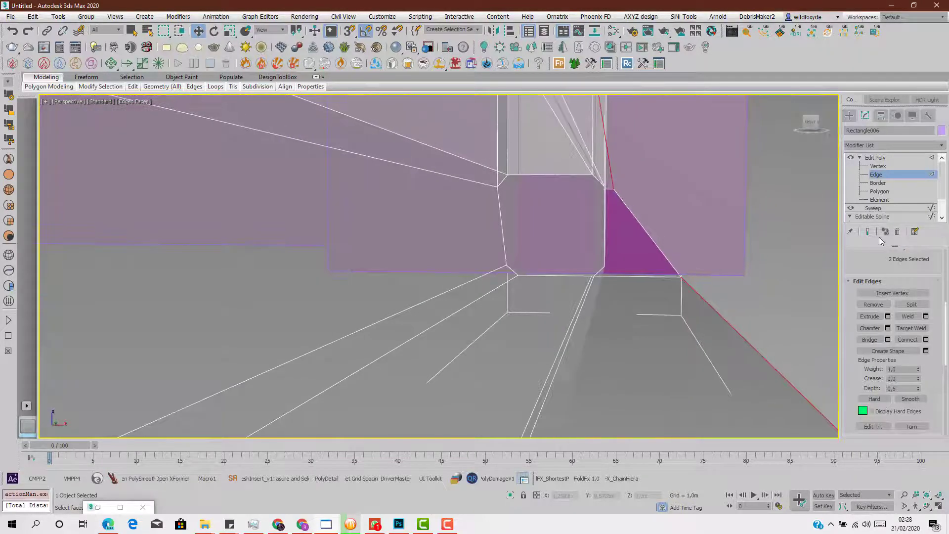
{"action": "scroll", "coordinate": [890, 277], "scroll_direction": "up", "scroll_amount": 5}
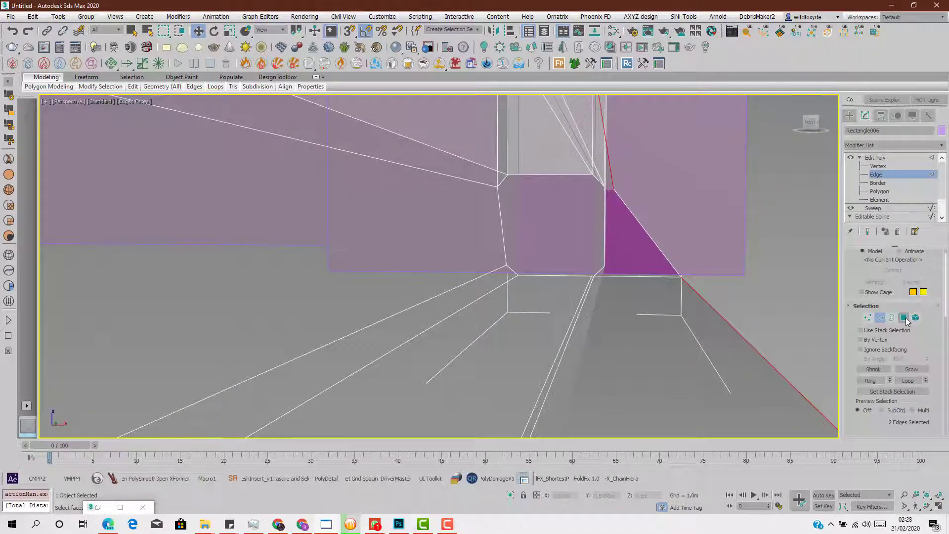
Select the bottom rail's front face behind the sloping plate and copy it upward as a separate element.
{"action": "left_click", "coordinate": [904, 318]}
{"action": "scroll", "coordinate": [578, 233], "scroll_direction": "up", "scroll_amount": 6}
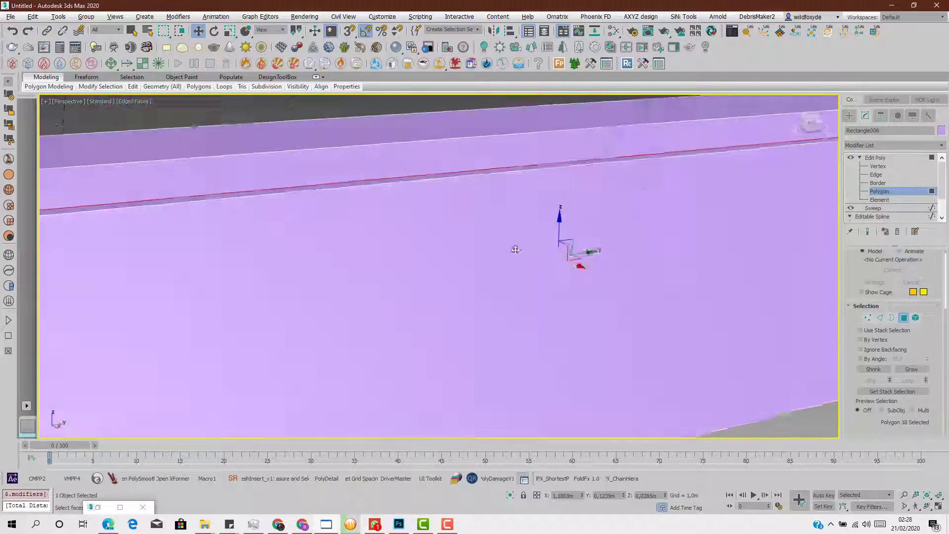
{"action": "scroll", "coordinate": [514, 250], "scroll_direction": "down", "scroll_amount": 6}
{"action": "left_click_drag", "start_coordinate": [510, 221], "coordinate": [511, 178], "text": "shift"}
{"action": "left_click", "coordinate": [513, 270]}
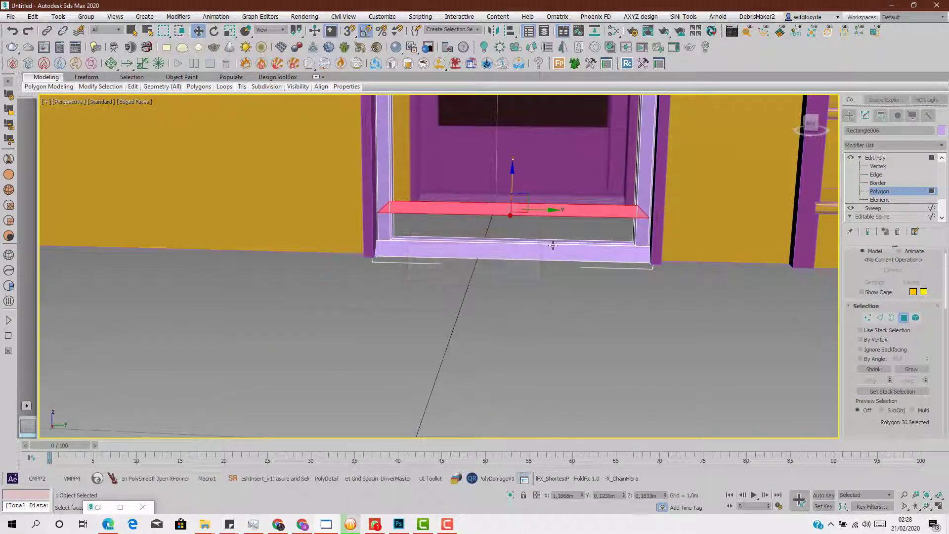
Snap the copied strip's two upper corner vertices outward in line with its lower corners.
{"action": "scroll", "coordinate": [637, 211], "scroll_direction": "up", "scroll_amount": 5}
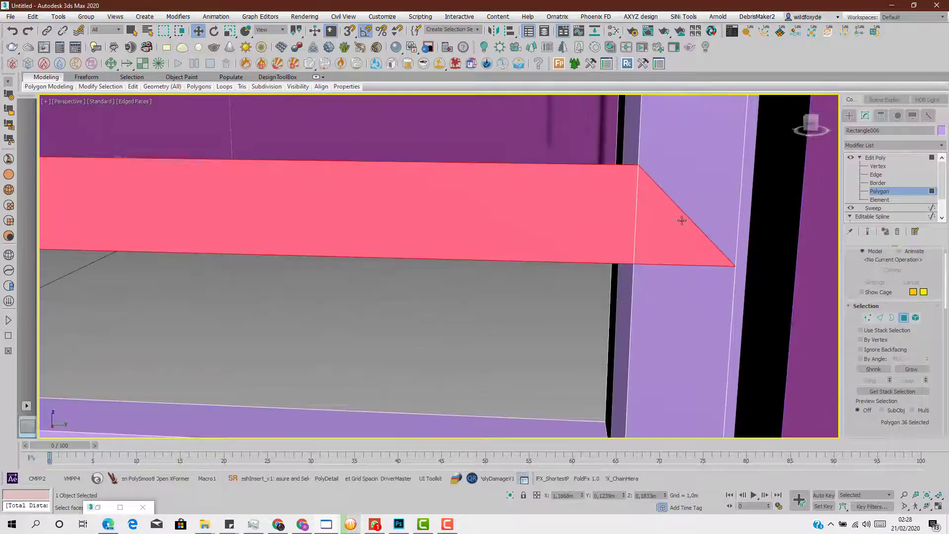
{"action": "left_click", "coordinate": [867, 318]}
{"action": "left_click", "coordinate": [641, 167]}
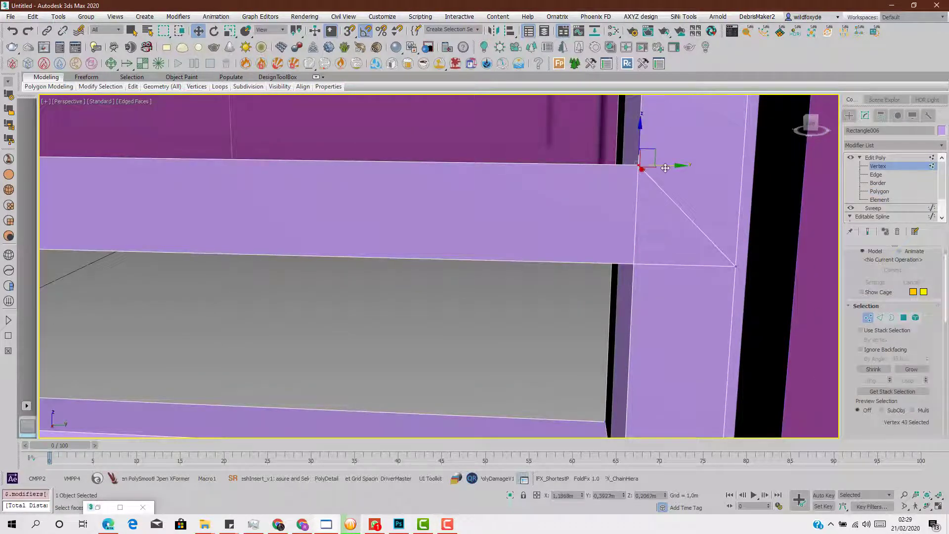
{"action": "key", "text": "s"}
{"action": "left_click_drag", "start_coordinate": [665, 168], "coordinate": [735, 267]}
{"action": "scroll", "coordinate": [678, 224], "scroll_direction": "down", "scroll_amount": 6}
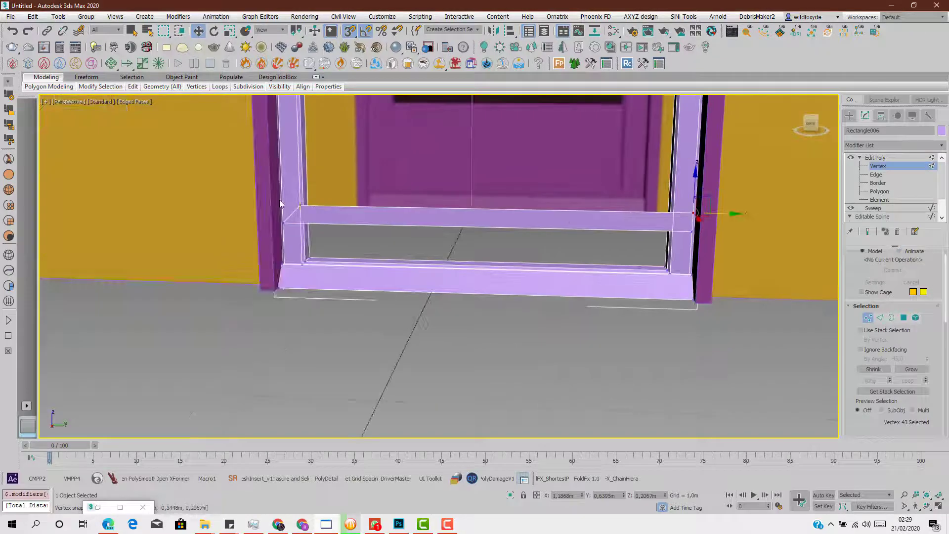
{"action": "scroll", "coordinate": [280, 202], "scroll_direction": "up", "scroll_amount": 4}
{"action": "left_click_drag", "start_coordinate": [352, 224], "coordinate": [289, 253]}
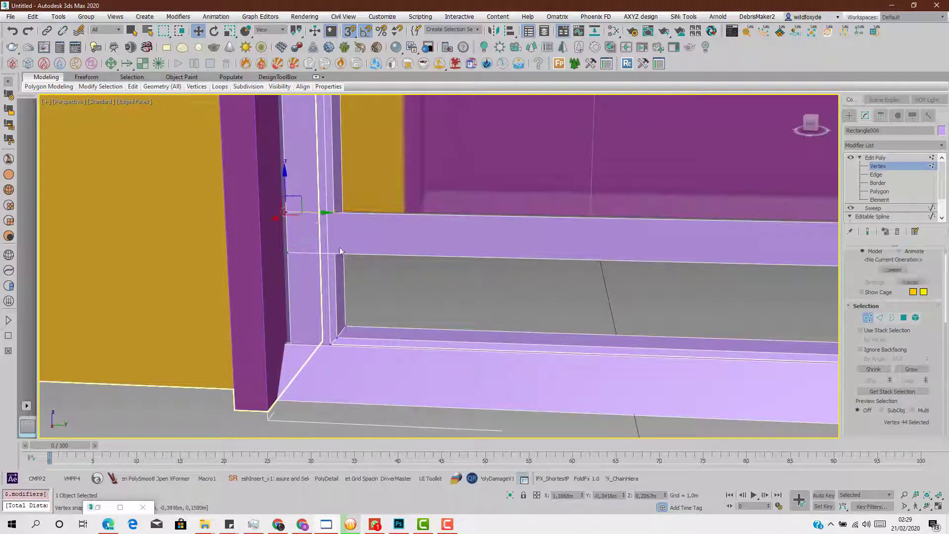
Lower the strip's bottom edge to the sloping plate and raise its top edge to the reference glass's underside, about 0.39 m high.
{"action": "key", "text": "2"}
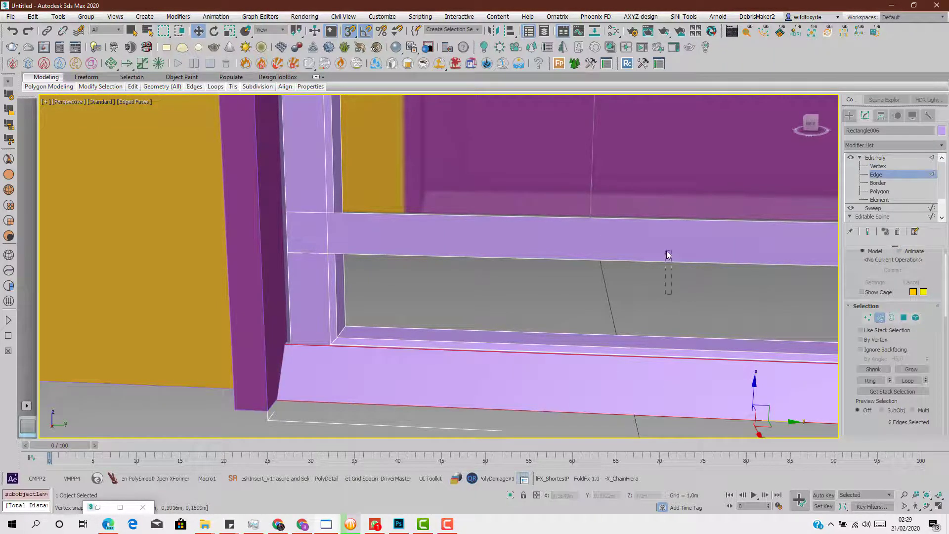
{"action": "left_click", "coordinate": [669, 259]}
{"action": "key", "text": "alt+w"}
{"action": "middle_click", "coordinate": [280, 373]}
{"action": "key", "text": "alt+w"}
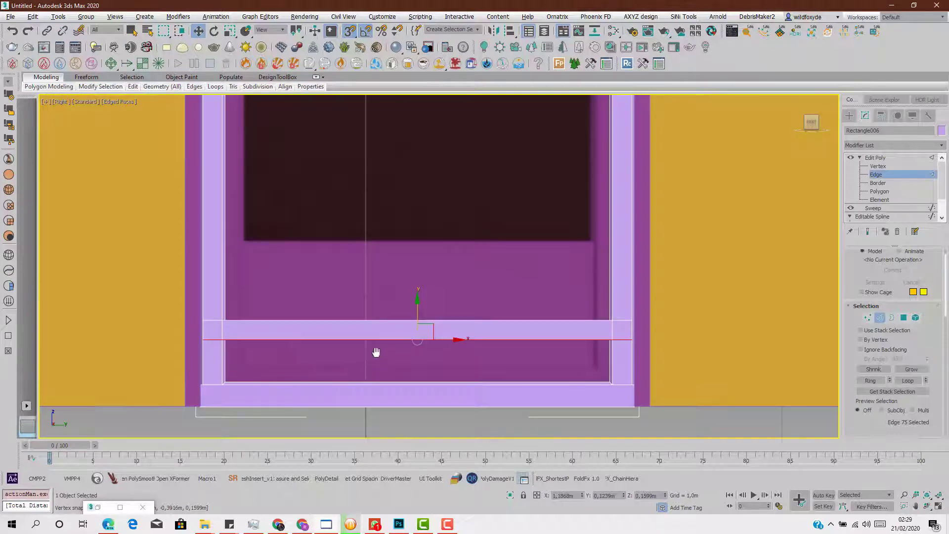
{"action": "scroll", "coordinate": [429, 322], "scroll_direction": "up", "scroll_amount": 4}
{"action": "scroll", "coordinate": [423, 277], "scroll_direction": "down", "scroll_amount": 2}
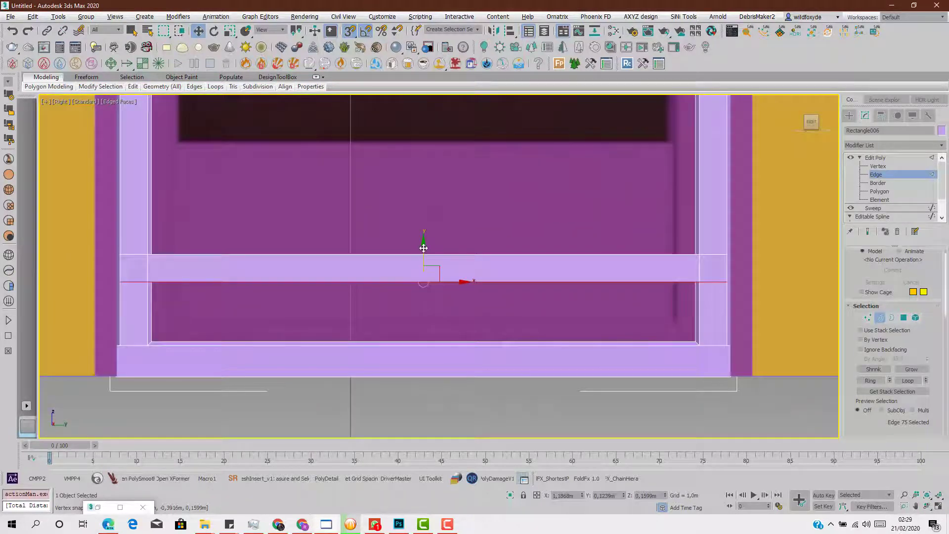
{"action": "left_click_drag", "start_coordinate": [424, 248], "coordinate": [422, 314]}
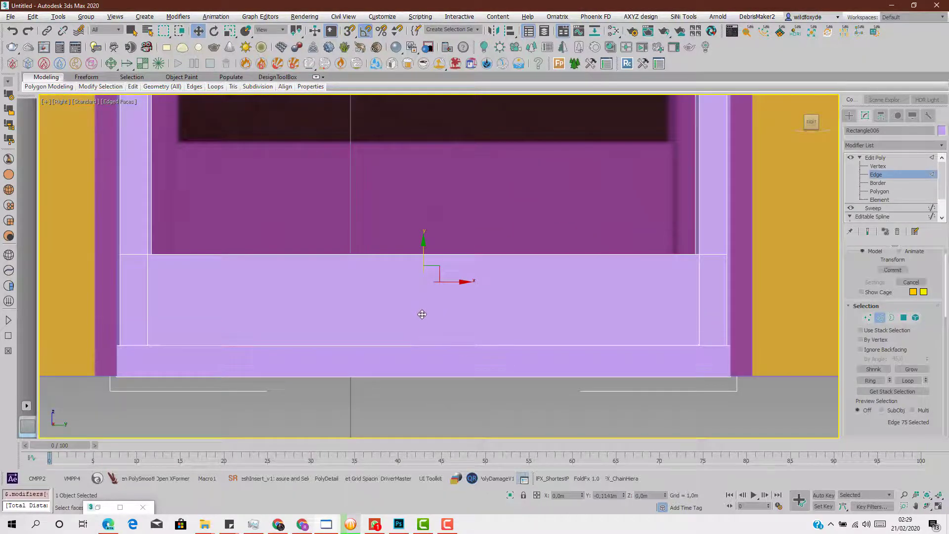
{"action": "scroll", "coordinate": [424, 294], "scroll_direction": "down", "scroll_amount": 3}
{"action": "left_click_drag", "start_coordinate": [422, 282], "coordinate": [423, 233], "text": "shift"}
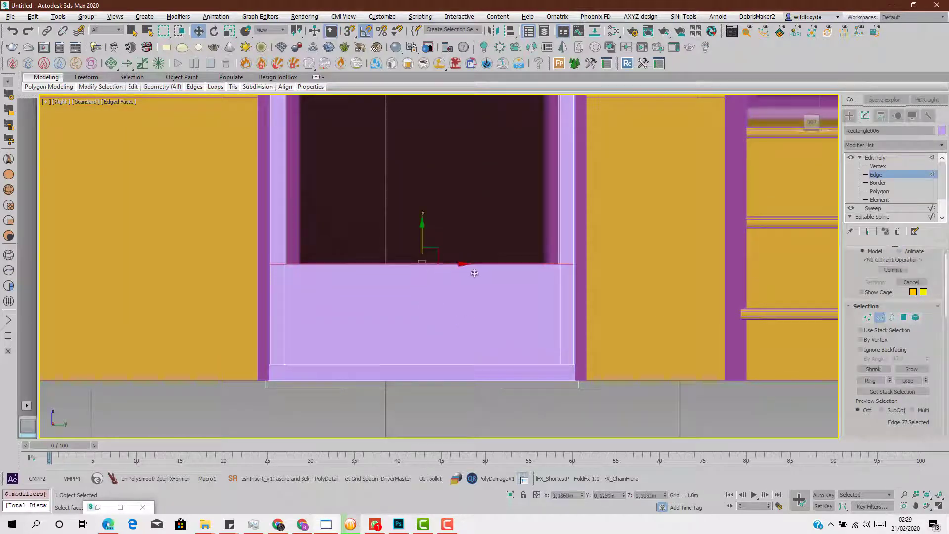
Select the enlarged panel as an element and detach it as a clone into its own object.
{"action": "key", "text": "alt+w"}
{"action": "right_click", "coordinate": [619, 365]}
{"action": "key", "text": "alt+w"}
{"action": "scroll", "coordinate": [620, 365], "scroll_direction": "down", "scroll_amount": 5}
{"action": "middle_click_drag", "start_coordinate": [622, 366], "coordinate": [655, 376], "text": "alt"}
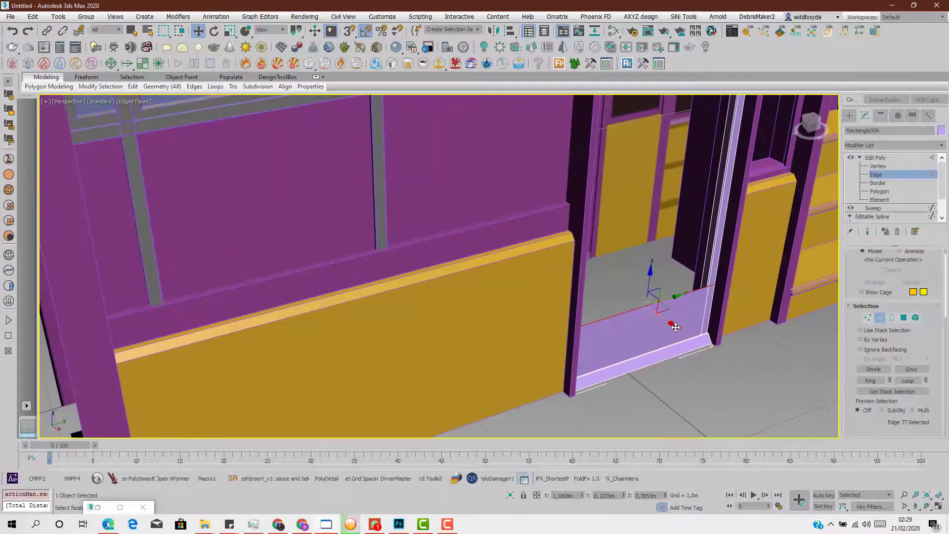
{"action": "scroll", "coordinate": [675, 326], "scroll_direction": "up", "scroll_amount": 5}
{"action": "left_click", "coordinate": [916, 318]}
{"action": "left_click", "coordinate": [716, 290]}
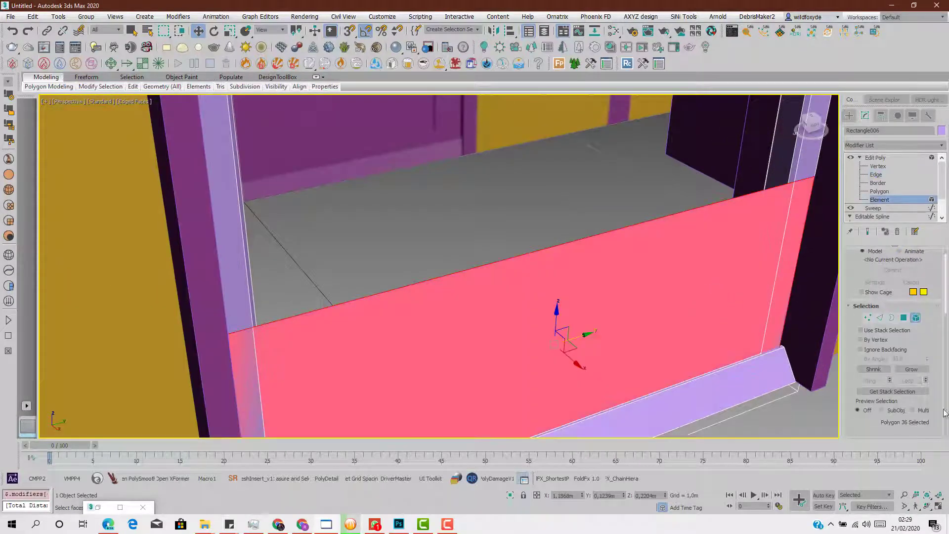
{"action": "scroll", "coordinate": [867, 395], "scroll_direction": "down", "scroll_amount": 3}
{"action": "scroll", "coordinate": [890, 386], "scroll_direction": "down", "scroll_amount": 2}
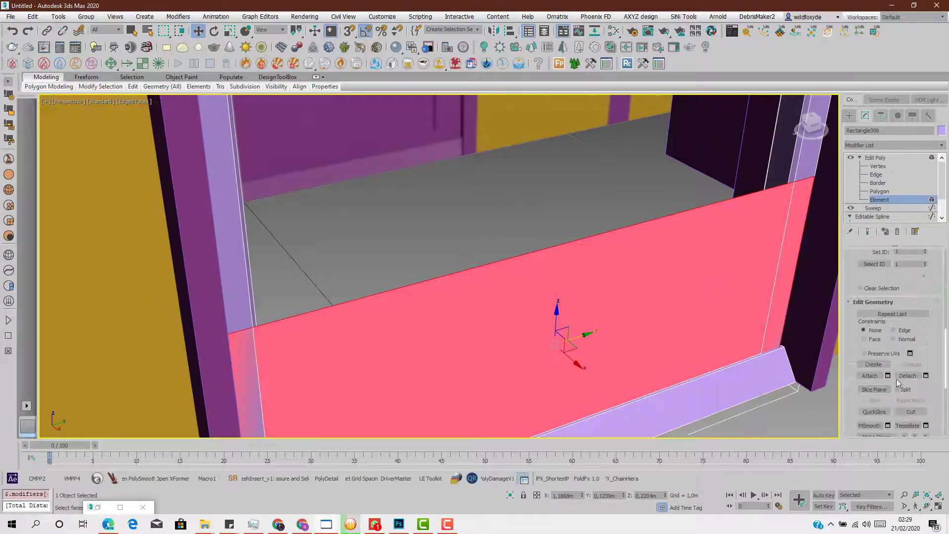
{"action": "left_click", "coordinate": [926, 376]}
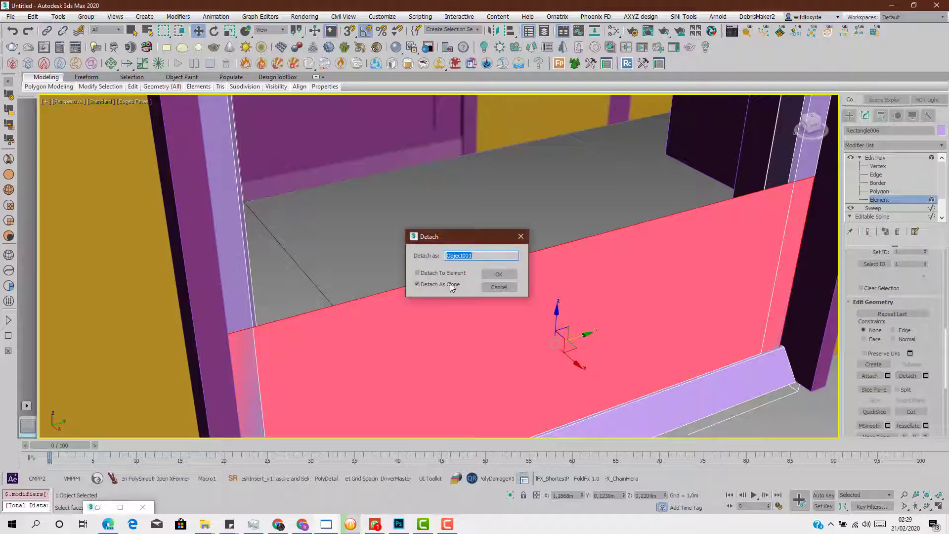
{"action": "left_click", "coordinate": [500, 274]}
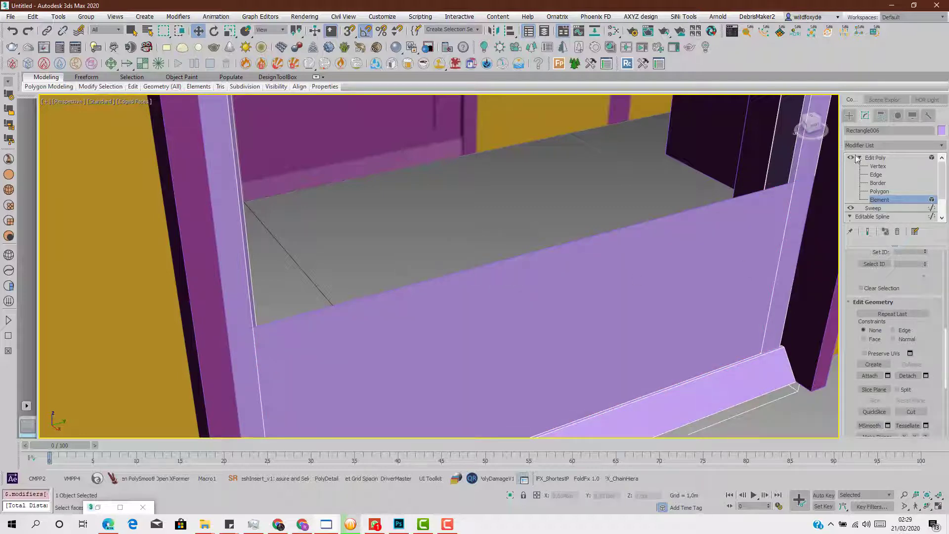
Leave element editing on the door frame and select the detached panel object.
{"action": "left_click", "coordinate": [873, 158]}
{"action": "left_click", "coordinate": [684, 271]}
{"action": "scroll", "coordinate": [619, 318], "scroll_direction": "down", "scroll_amount": 4}
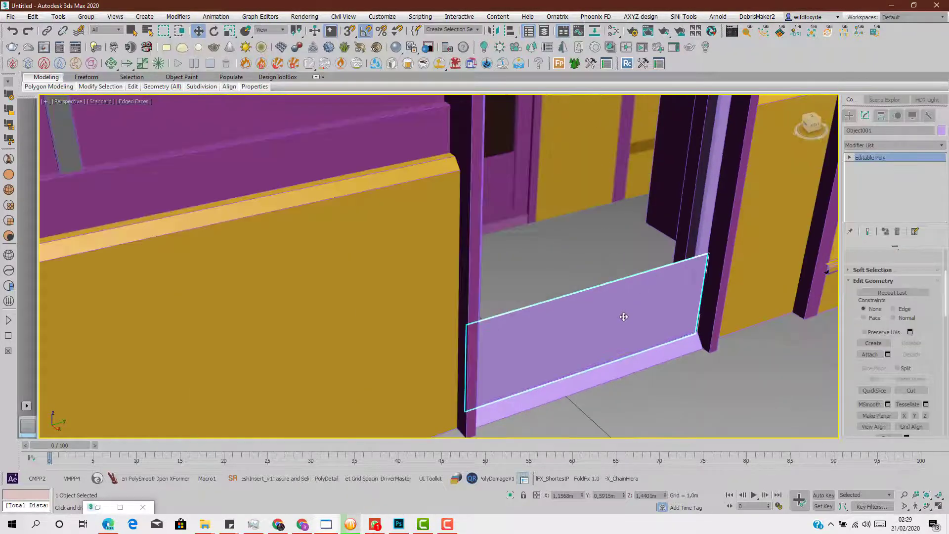
Move the whole panel element back along X into the depth of the door frame, to about X 1.157 m.
{"action": "key", "text": "5"}
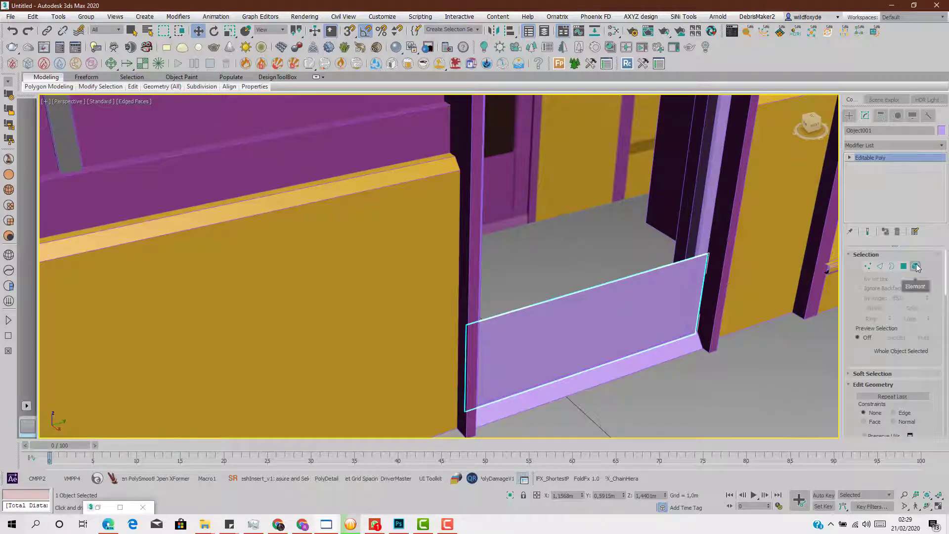
{"action": "left_click", "coordinate": [674, 311]}
{"action": "key", "text": "z"}
{"action": "scroll", "coordinate": [602, 346], "scroll_direction": "down", "scroll_amount": 4}
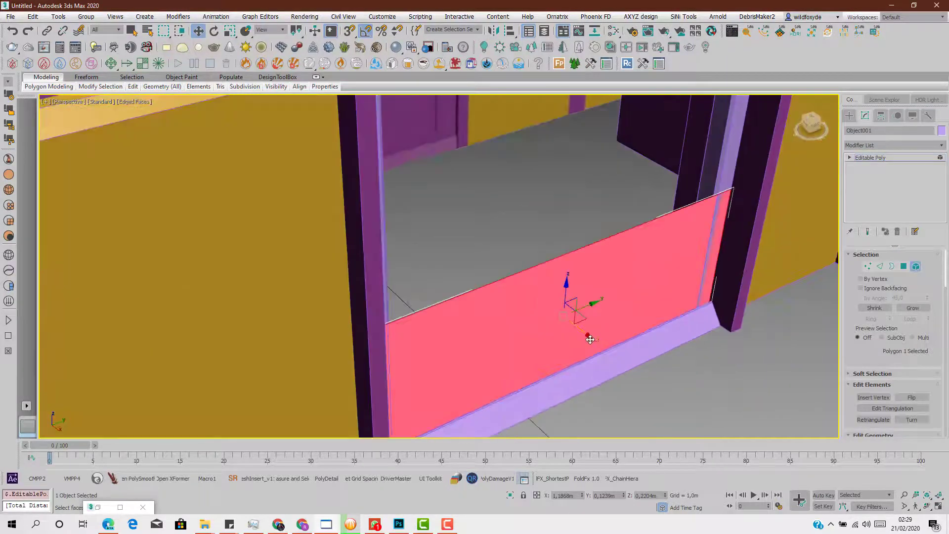
{"action": "left_click_drag", "start_coordinate": [586, 332], "coordinate": [576, 327]}
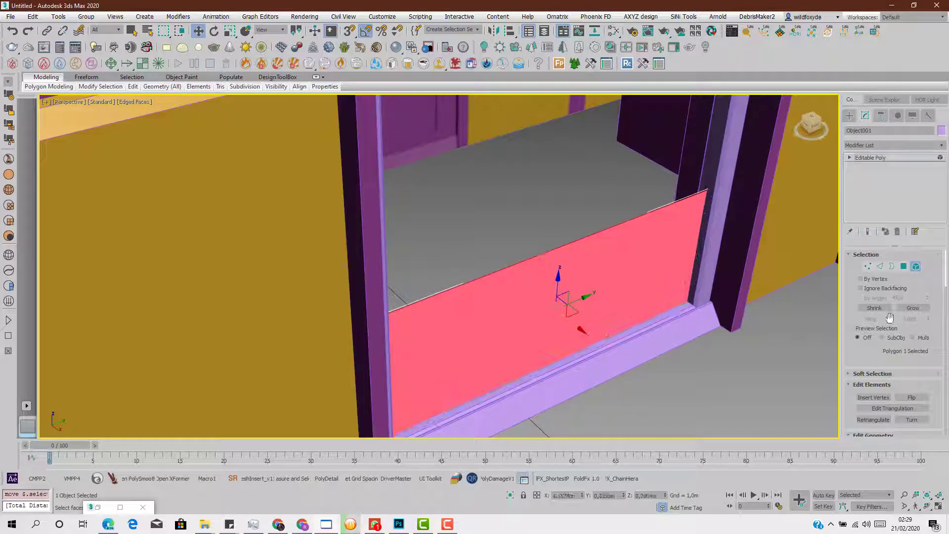
{"action": "left_click", "coordinate": [915, 270]}
Thicken the lower panel with a Shell modifier, setting its inner amount to 0.01 m.
{"action": "type", "text": "xs"}
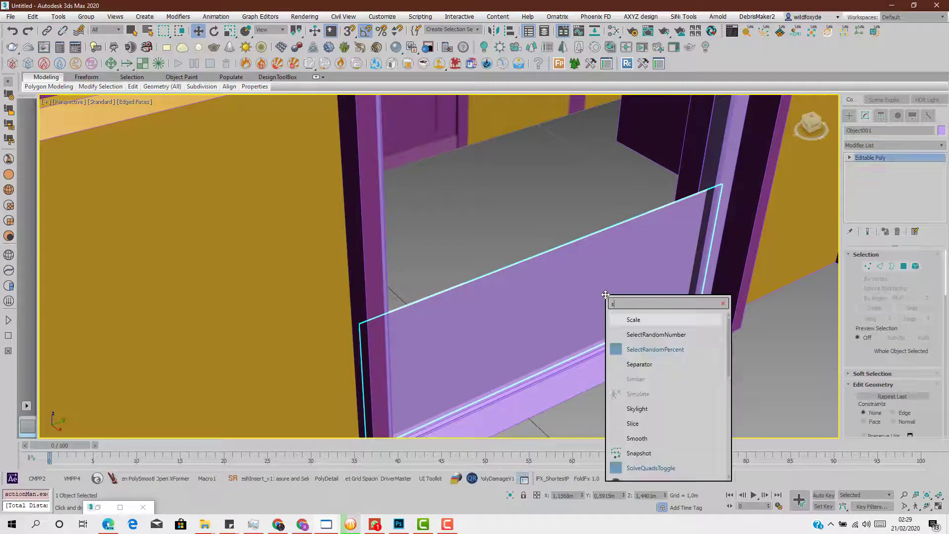
{"action": "type", "text": "h"}
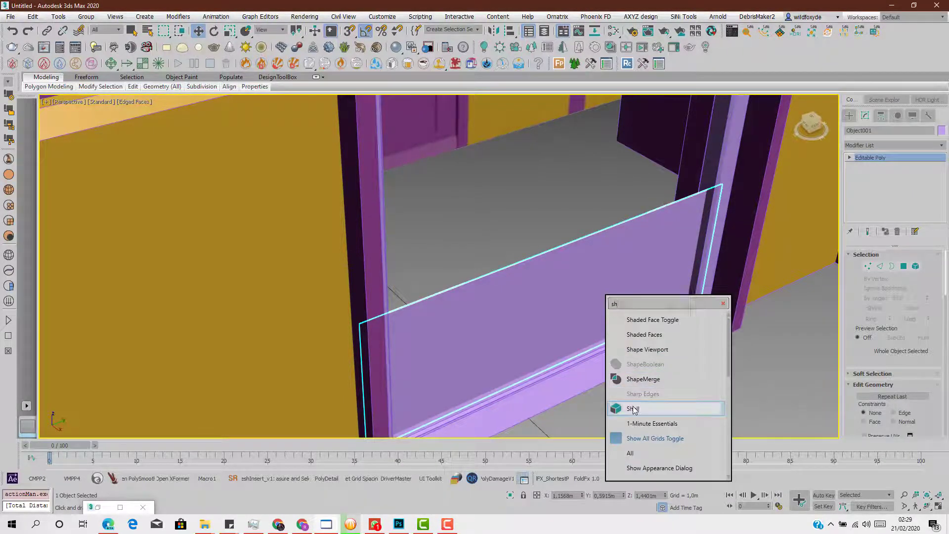
{"action": "left_click", "coordinate": [635, 408]}
{"action": "scroll", "coordinate": [639, 263], "scroll_direction": "up", "scroll_amount": 4}
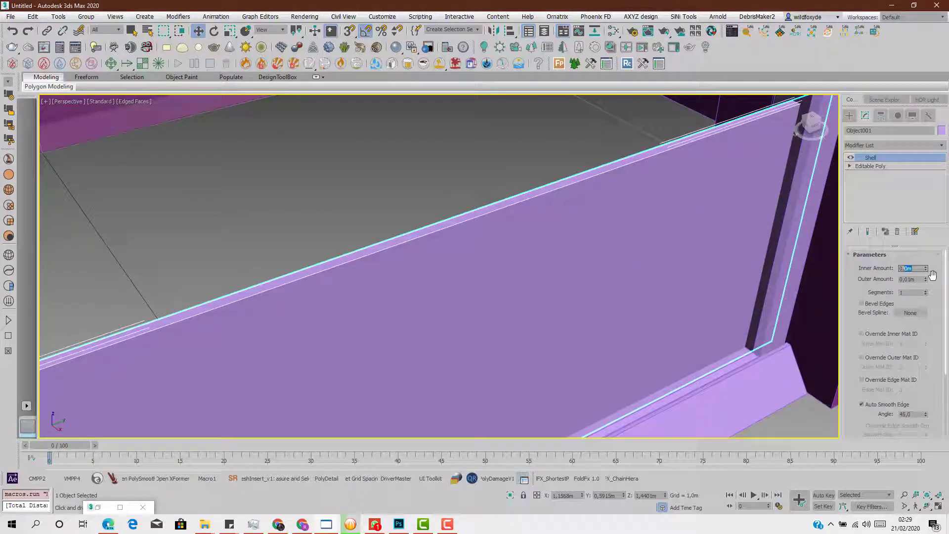
{"action": "key", "text": "Return"}
{"action": "scroll", "coordinate": [693, 204], "scroll_direction": "down", "scroll_amount": 4}
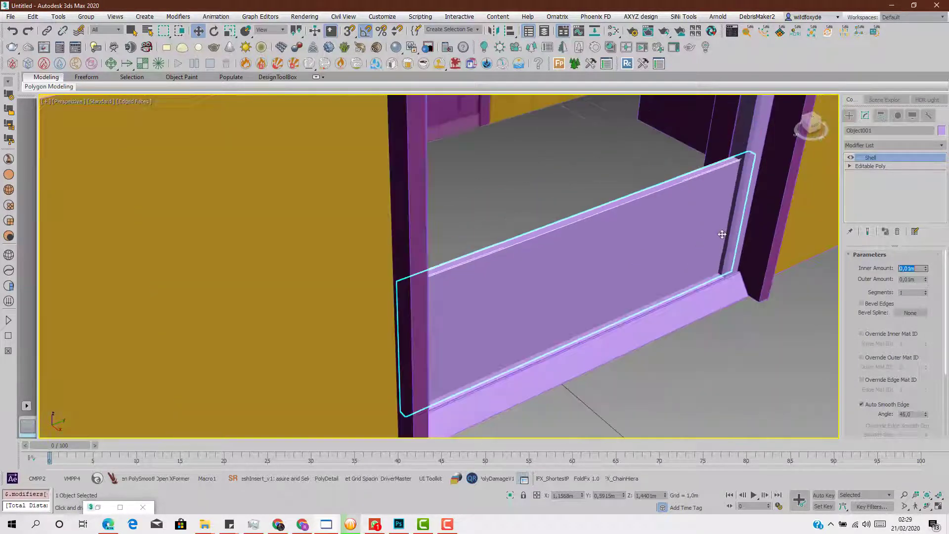
Add a Chamfer modifier above the Shell on the lower panel.
{"action": "middle_click_drag", "start_coordinate": [722, 233], "coordinate": [573, 183], "text": "alt"}
{"action": "scroll", "coordinate": [567, 185], "scroll_direction": "up", "scroll_amount": 4}
{"action": "middle_click_drag", "start_coordinate": [512, 238], "coordinate": [516, 236], "text": "alt"}
{"action": "type", "text": "x"}
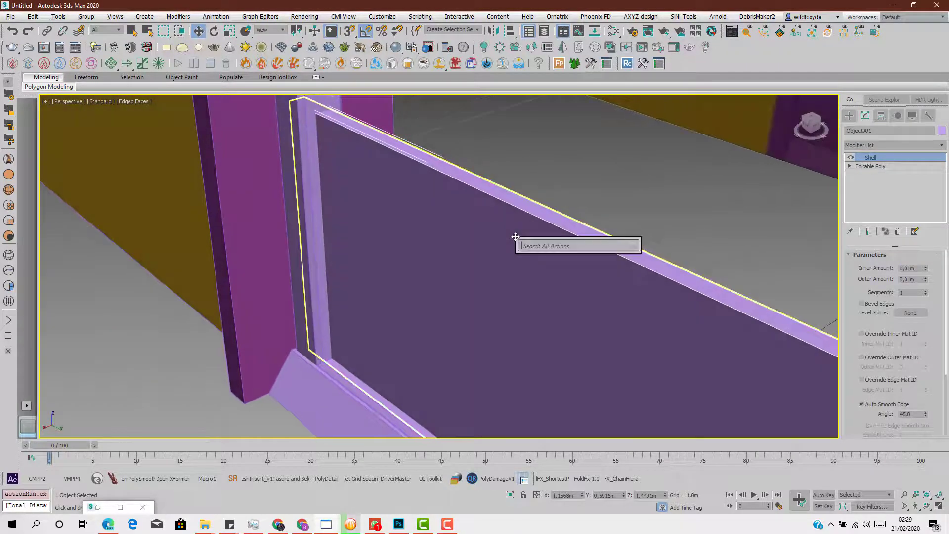
{"action": "type", "text": "cha"}
{"action": "left_click", "coordinate": [536, 292]}
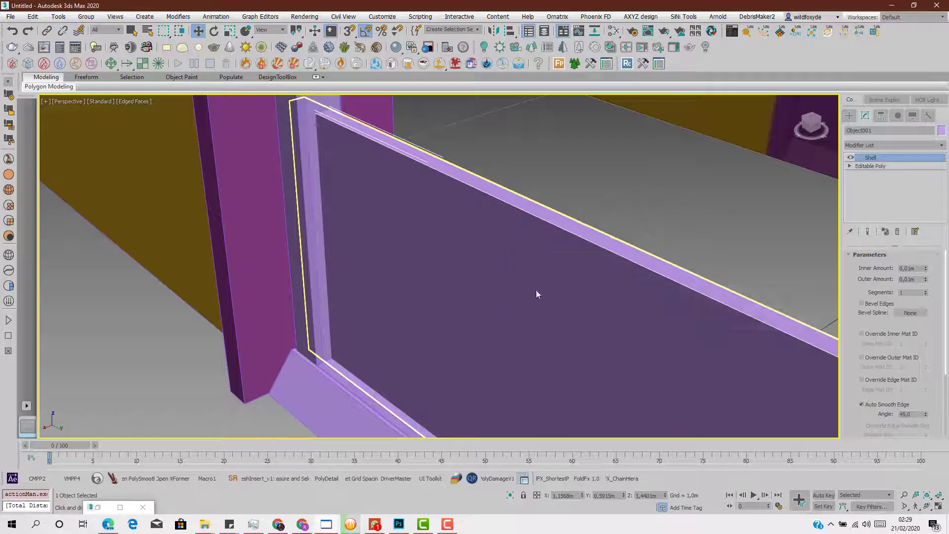
Set the panel chamfer's mitering to Tri and its amount to 0.003 m.
{"action": "scroll", "coordinate": [572, 239], "scroll_direction": "up", "scroll_amount": 2}
{"action": "left_click", "coordinate": [908, 299]}
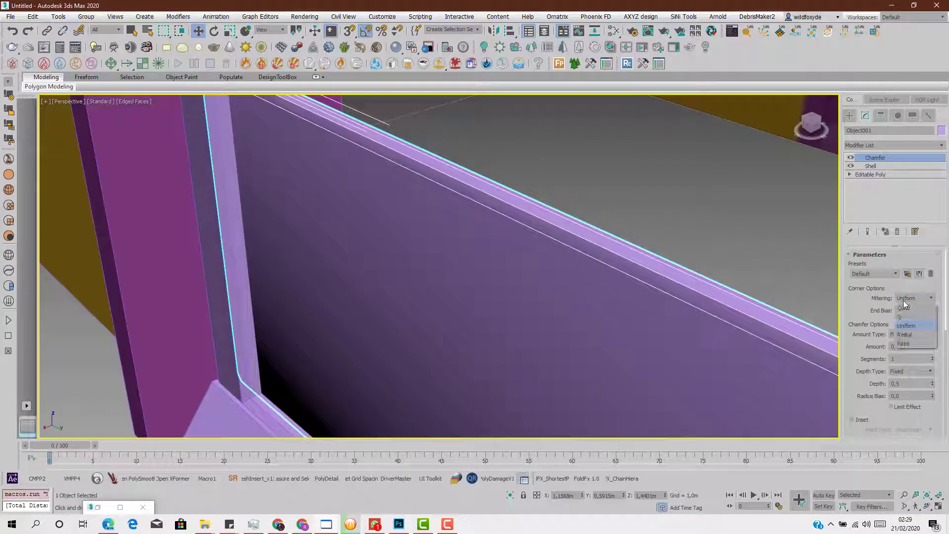
{"action": "left_click", "coordinate": [909, 316]}
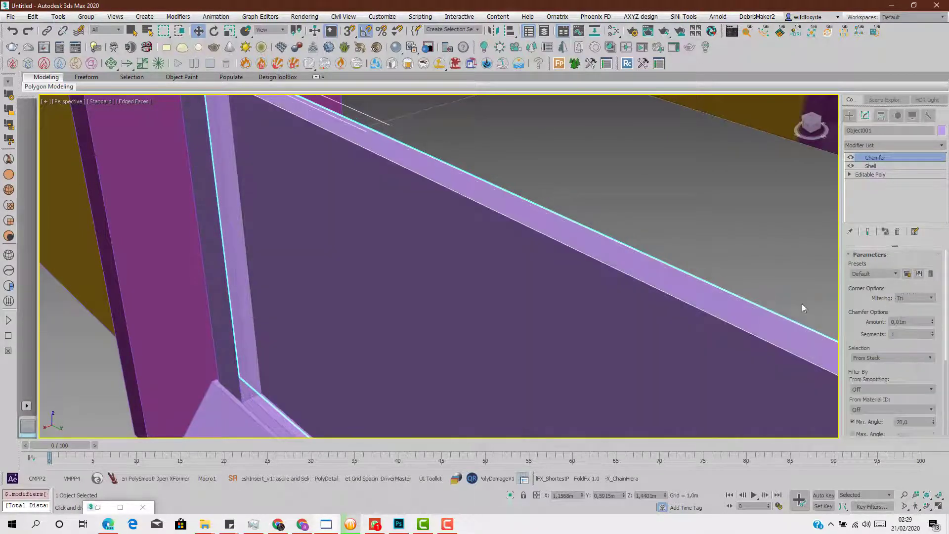
{"action": "scroll", "coordinate": [510, 235], "scroll_direction": "down", "scroll_amount": 3}
{"action": "scroll", "coordinate": [342, 127], "scroll_direction": "up", "scroll_amount": 3}
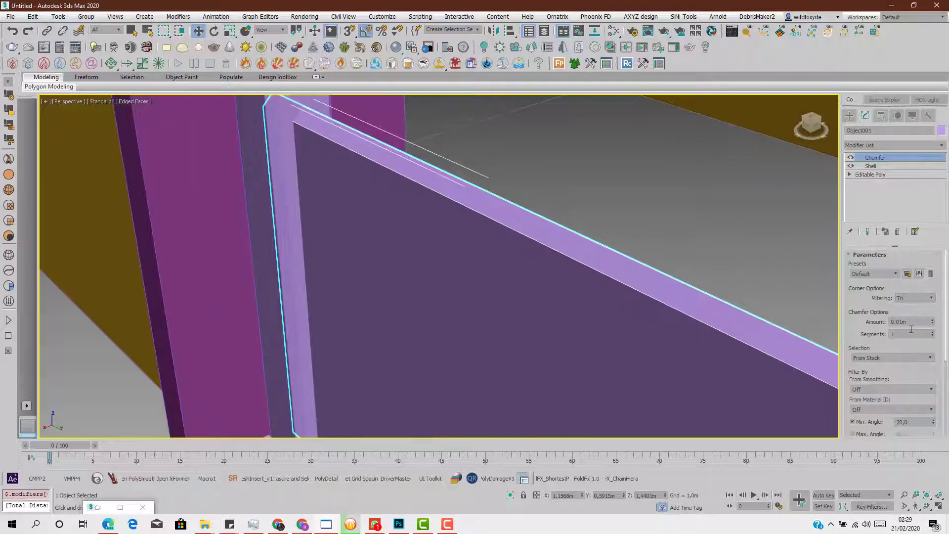
{"action": "mouse_move", "coordinate": [934, 325]}
{"action": "left_mouse_down"}
{"action": "mouse_move", "coordinate": [934, 342]}
{"action": "mouse_move", "coordinate": [929, 336]}
{"action": "left_mouse_up"}
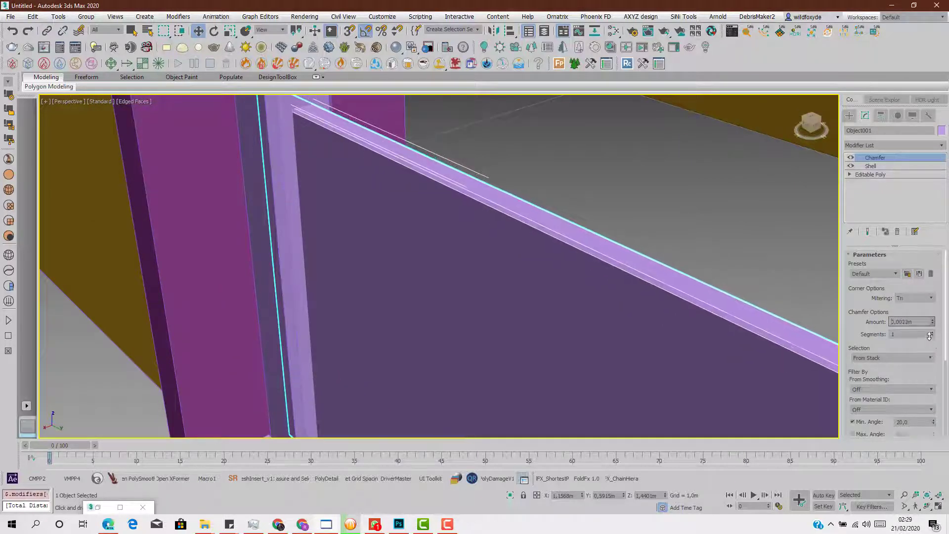
{"action": "scroll", "coordinate": [608, 310], "scroll_direction": "down", "scroll_amount": 5}
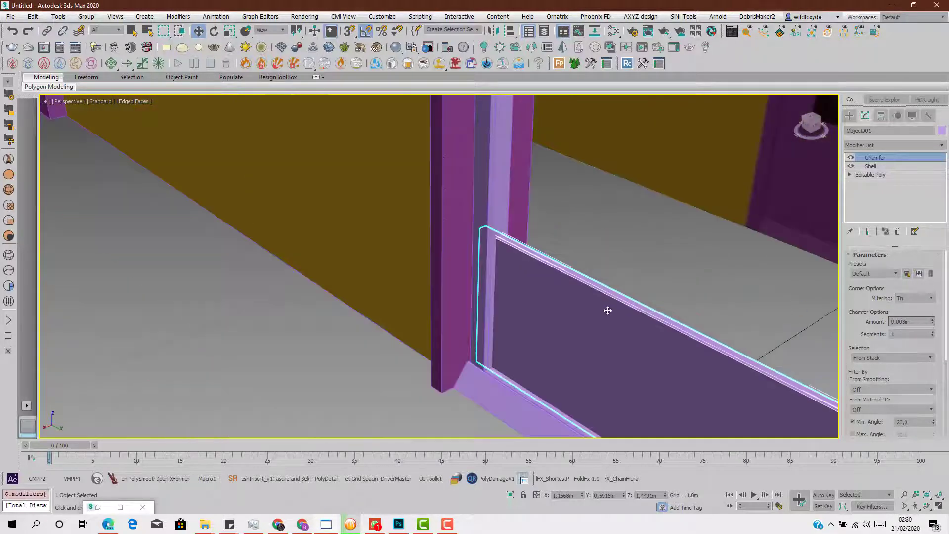
Isolate the lower panel and convert it to an Editable Poly.
{"action": "middle_click_drag", "start_coordinate": [591, 318], "coordinate": [645, 319], "text": "alt"}
{"action": "scroll", "coordinate": [457, 333], "scroll_direction": "up", "scroll_amount": 3}
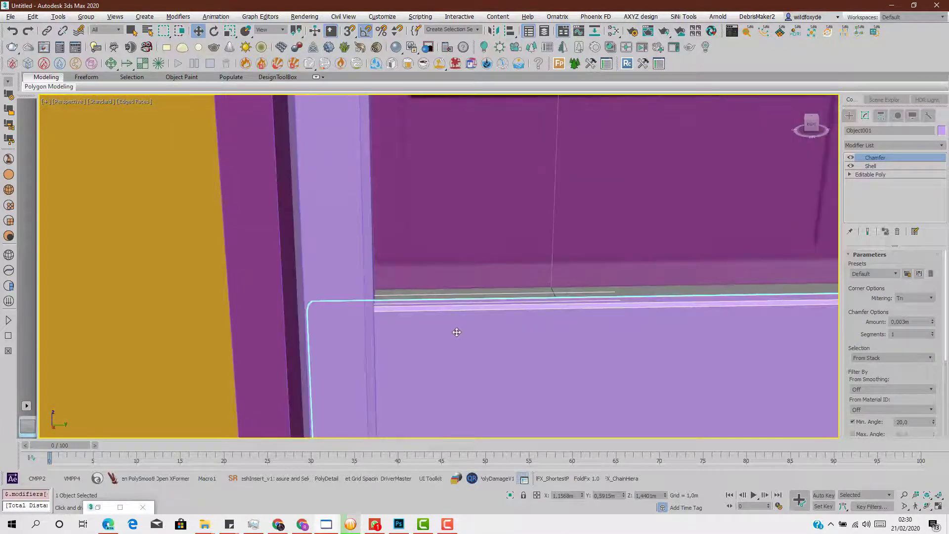
{"action": "key", "text": "alt+q"}
{"action": "middle_click_drag", "start_coordinate": [430, 338], "coordinate": [514, 316]}
{"action": "right_click", "coordinate": [396, 171]}
{"action": "mouse_move", "coordinate": [460, 281]}
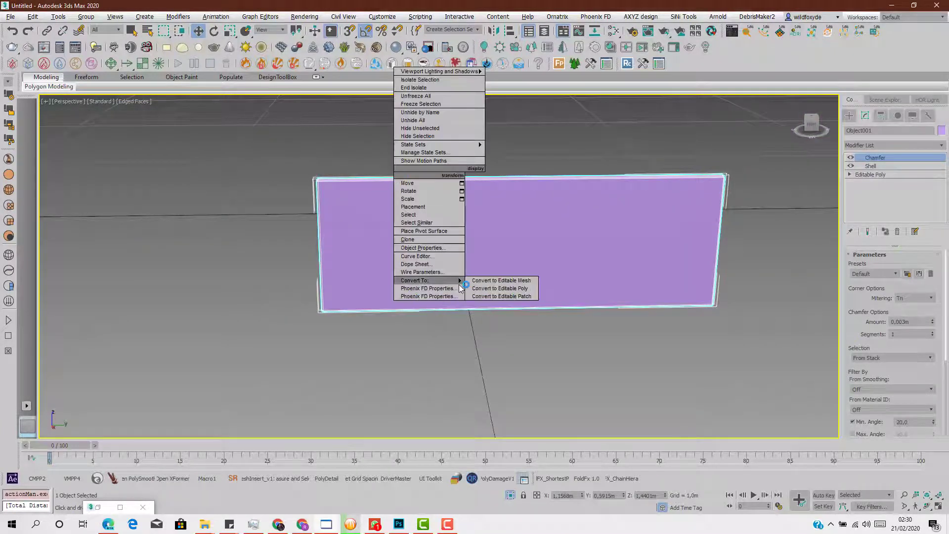
{"action": "left_click", "coordinate": [500, 288]}
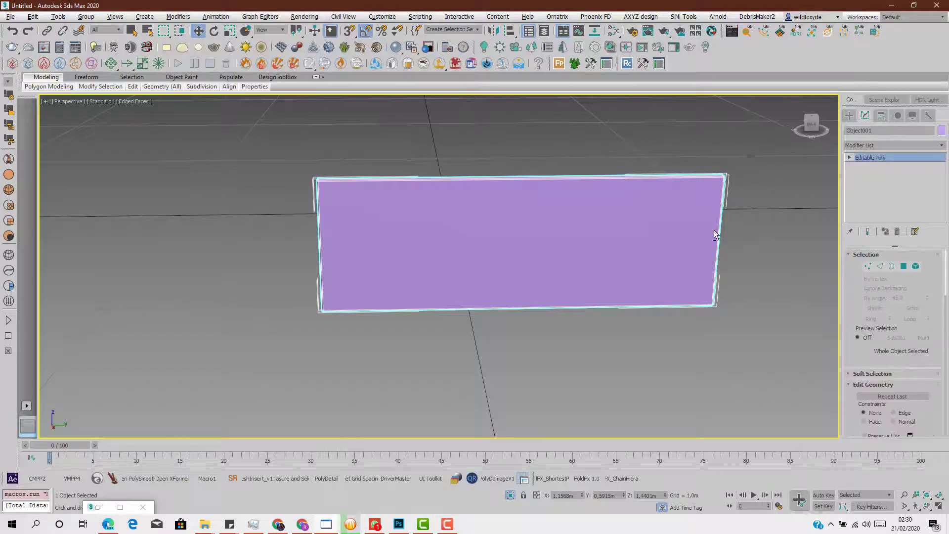
Select the panel's two narrow end faces, grow the selection to include their surrounding chamfers, and delete these polygons.
{"action": "middle_click_drag", "start_coordinate": [717, 232], "coordinate": [667, 240], "text": "alt"}
{"action": "scroll", "coordinate": [666, 240], "scroll_direction": "up", "scroll_amount": 3}
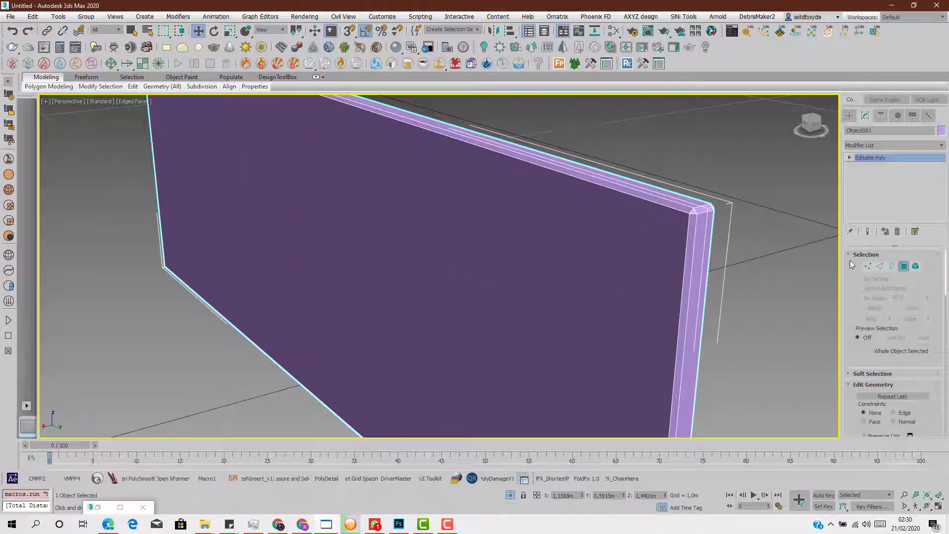
{"action": "left_click", "coordinate": [699, 261]}
{"action": "scroll", "coordinate": [699, 261], "scroll_direction": "down", "scroll_amount": 3}
{"action": "middle_click_drag", "start_coordinate": [502, 282], "coordinate": [603, 275], "text": "alt"}
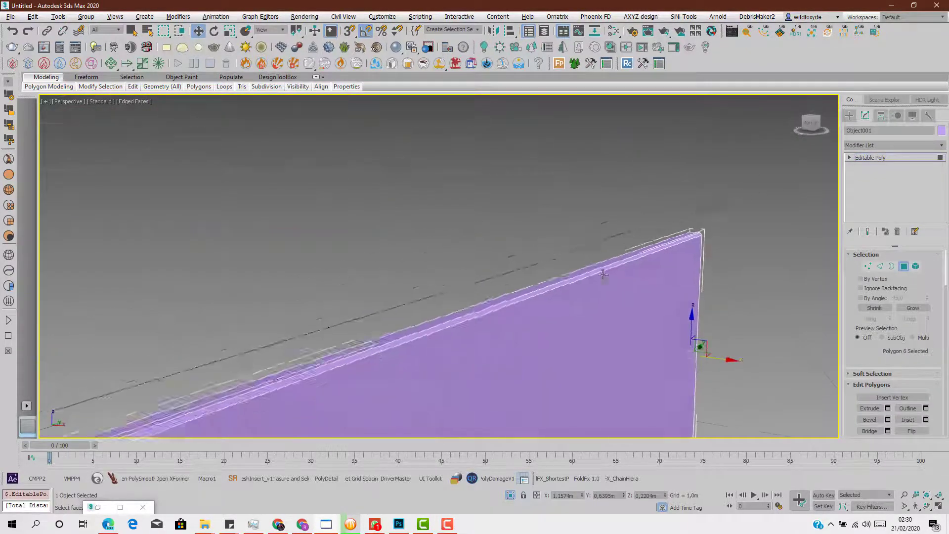
{"action": "scroll", "coordinate": [603, 275], "scroll_direction": "down", "scroll_amount": 4}
{"action": "scroll", "coordinate": [547, 228], "scroll_direction": "up", "scroll_amount": 4}
{"action": "scroll", "coordinate": [544, 222], "scroll_direction": "up", "scroll_amount": 1}
{"action": "left_click", "coordinate": [538, 222], "text": "ctrl"}
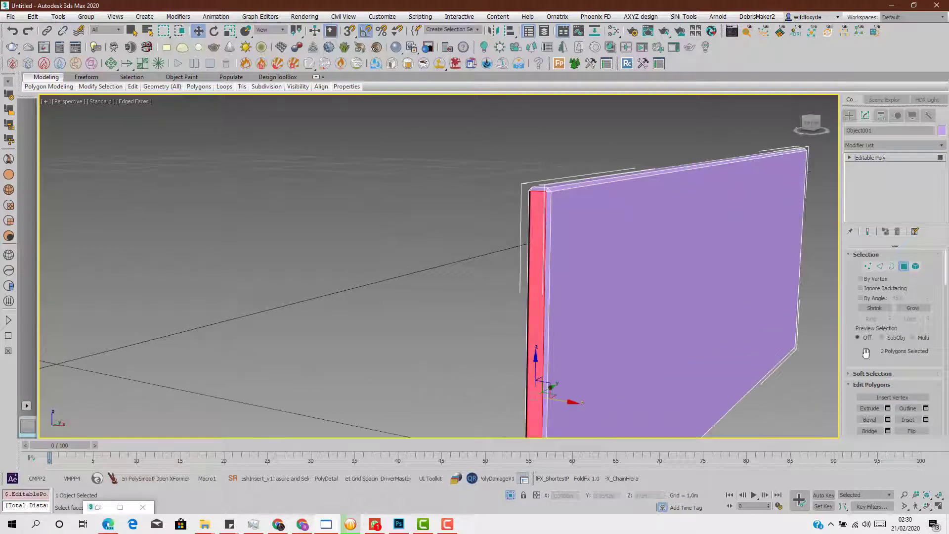
{"action": "left_click", "coordinate": [913, 308]}
{"action": "middle_click_drag", "start_coordinate": [705, 231], "coordinate": [634, 257], "text": "alt"}
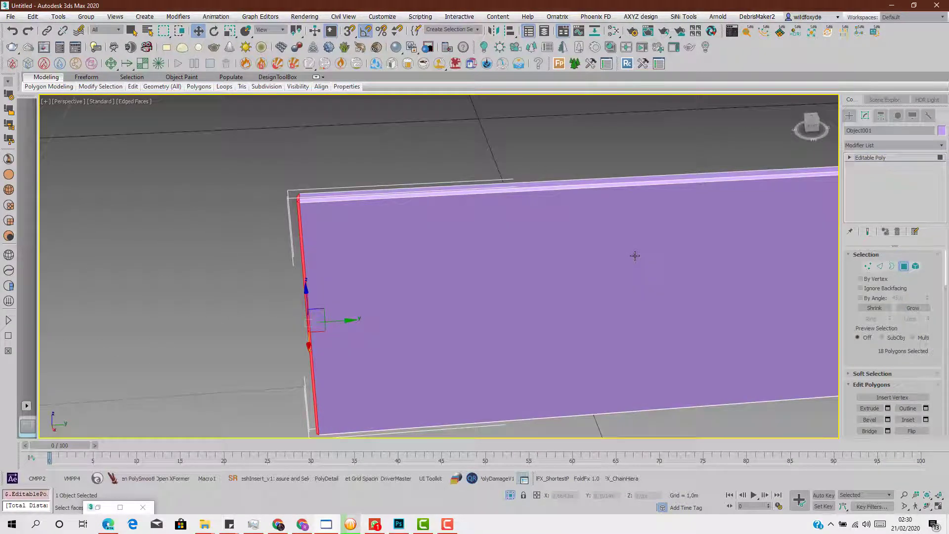
{"action": "key", "text": "ctrl+d"}
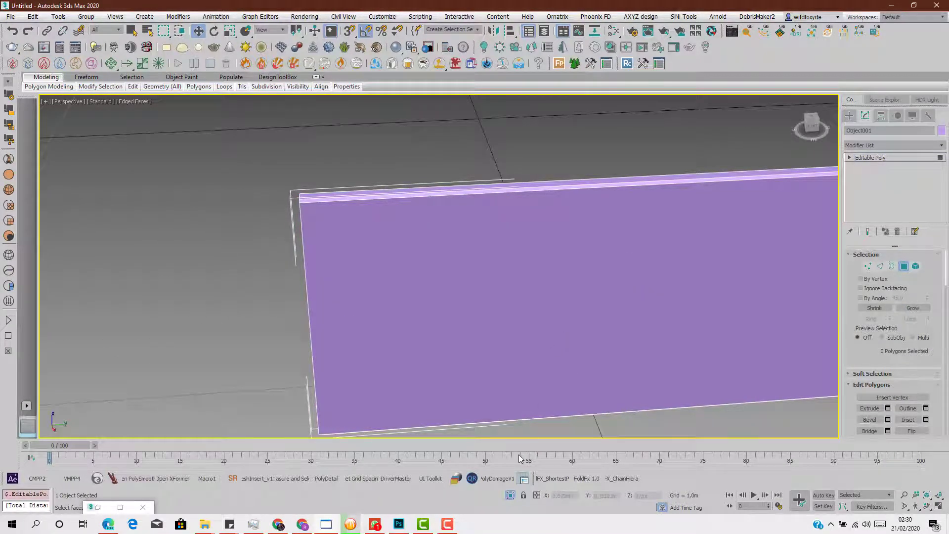
Leave isolation and move the vertices at the panel's left end inward, keeping that end behind the frame's stile.
{"action": "scroll", "coordinate": [557, 334], "scroll_direction": "down", "scroll_amount": 5}
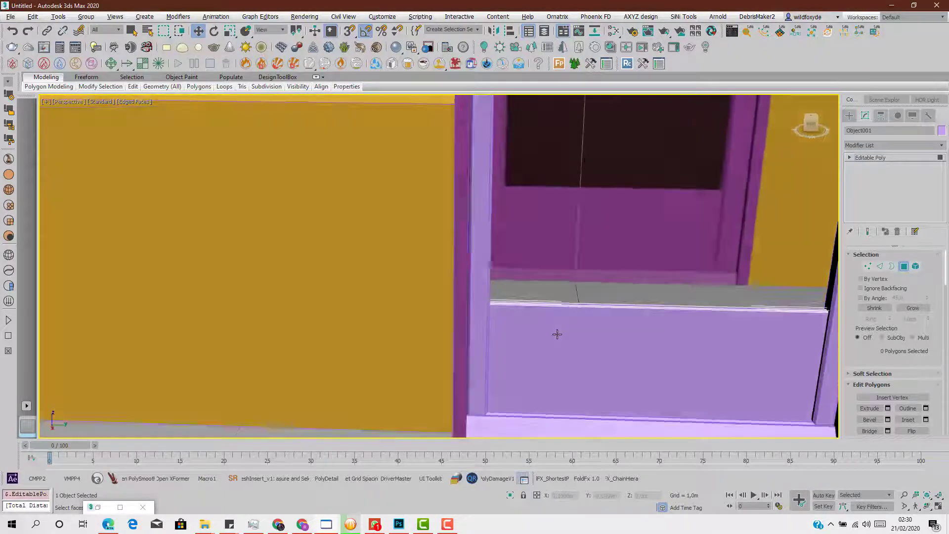
{"action": "middle_click_drag", "start_coordinate": [557, 334], "coordinate": [515, 321], "text": "alt"}
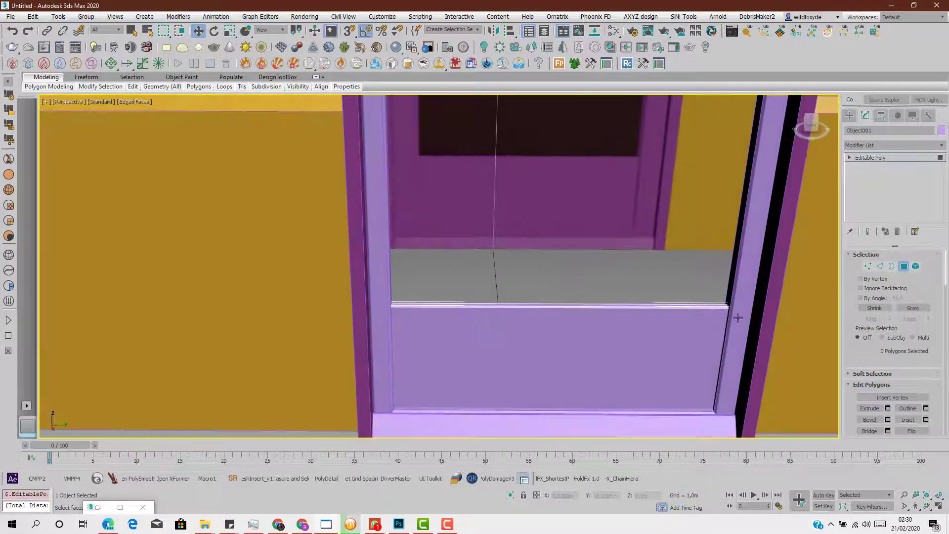
{"action": "left_click", "coordinate": [868, 266]}
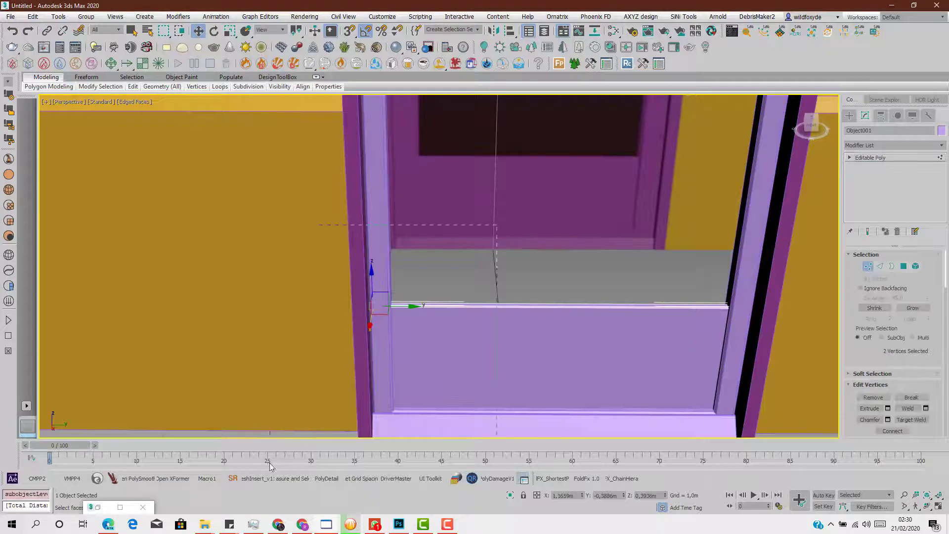
{"action": "scroll", "coordinate": [396, 367], "scroll_direction": "up", "scroll_amount": 3}
{"action": "left_click_drag", "start_coordinate": [366, 348], "coordinate": [395, 348]}
{"action": "scroll", "coordinate": [581, 313], "scroll_direction": "down", "scroll_amount": 3}
Move the eight vertices at the panel's right end inward, just behind the frame's stile, and leave vertex editing.
{"action": "middle_click_drag", "start_coordinate": [581, 312], "coordinate": [512, 296]}
{"action": "left_click_drag", "start_coordinate": [483, 239], "coordinate": [565, 384]}
{"action": "scroll", "coordinate": [585, 340], "scroll_direction": "up", "scroll_amount": 5}
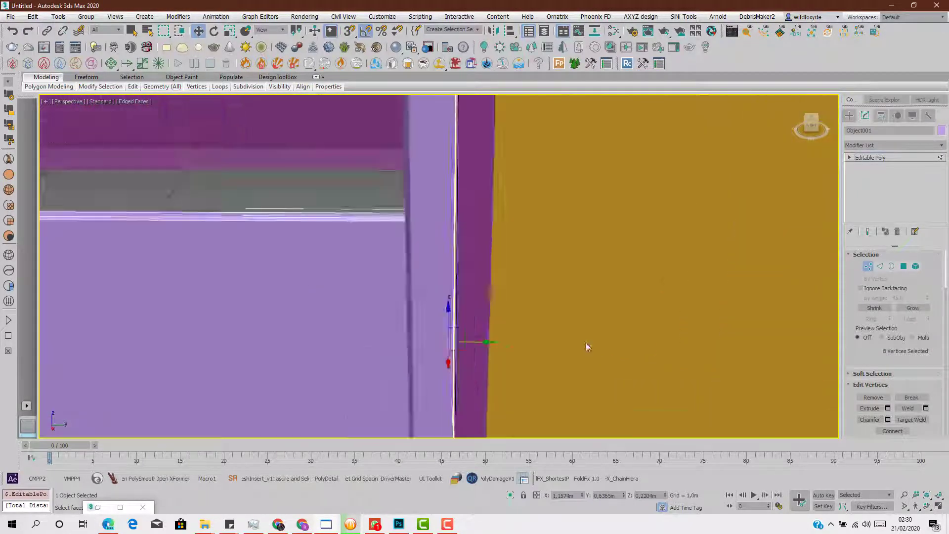
{"action": "middle_click_drag", "start_coordinate": [587, 344], "coordinate": [523, 345]}
{"action": "left_click_drag", "start_coordinate": [406, 343], "coordinate": [369, 347]}
{"action": "left_click", "coordinate": [868, 266]}
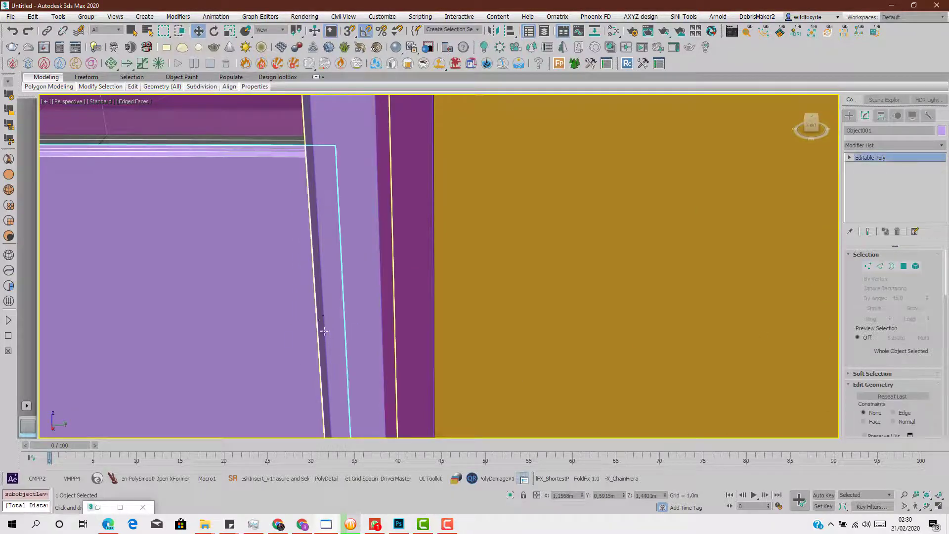
Clone the panel's large flat face upward as a separate object and leave polygon editing.
{"action": "scroll", "coordinate": [489, 326], "scroll_direction": "down", "scroll_amount": 5}
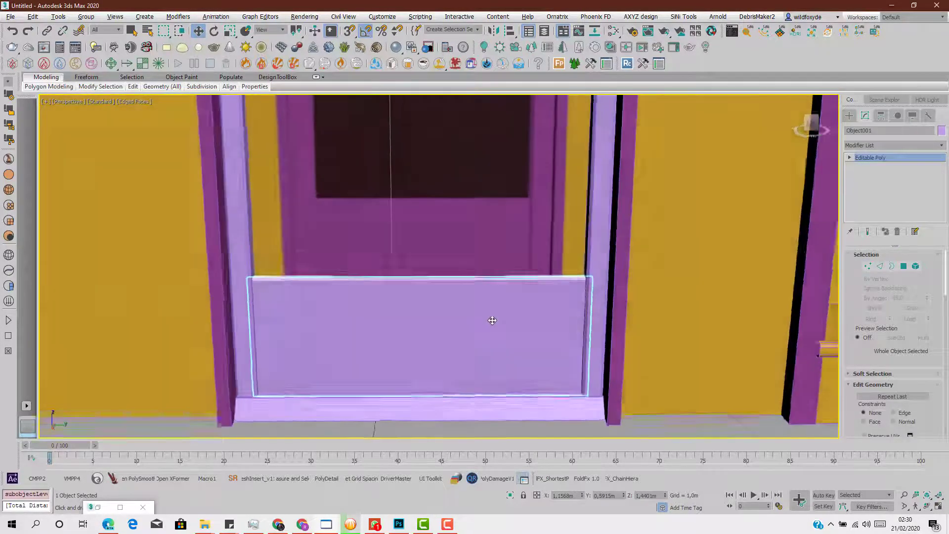
{"action": "middle_click_drag", "start_coordinate": [492, 320], "coordinate": [452, 342], "text": "alt"}
{"action": "scroll", "coordinate": [354, 262], "scroll_direction": "up", "scroll_amount": 5}
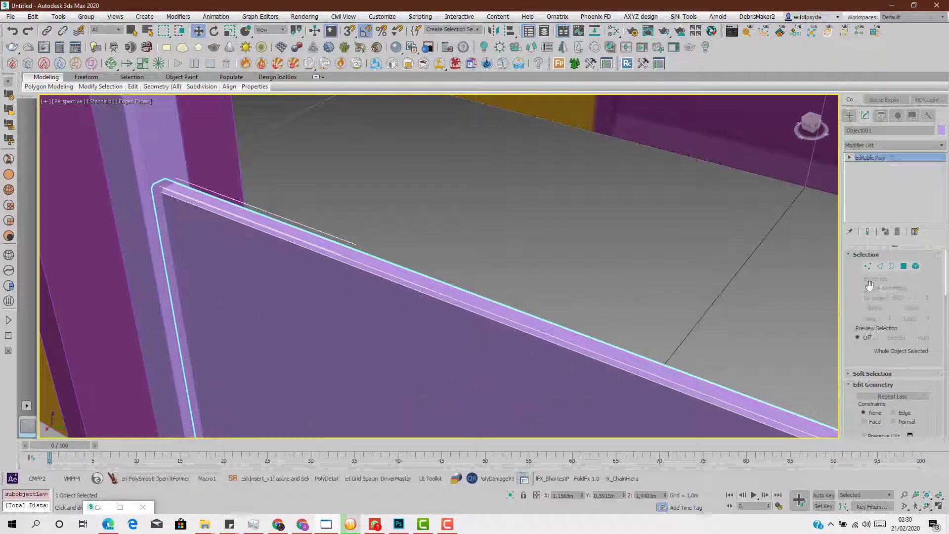
{"action": "left_click", "coordinate": [903, 266]}
{"action": "scroll", "coordinate": [407, 275], "scroll_direction": "down", "scroll_amount": 5}
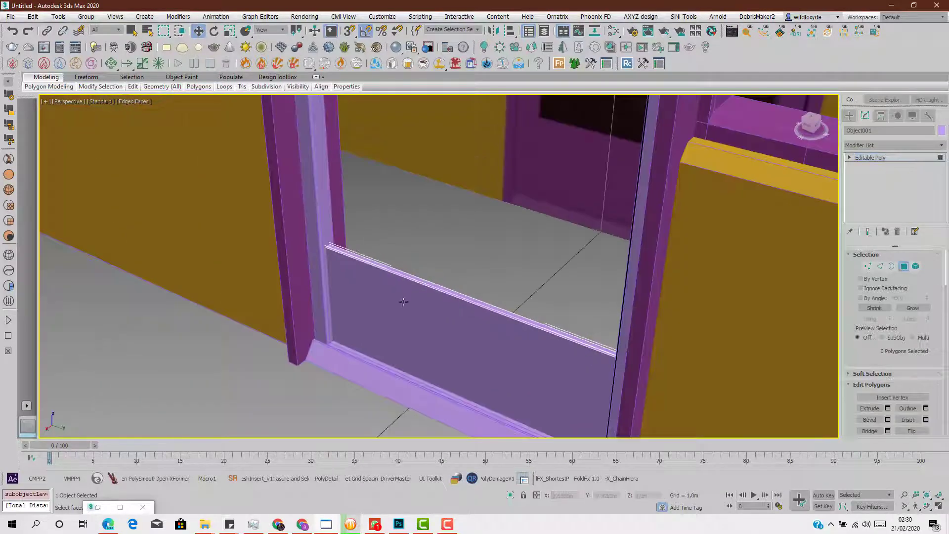
{"action": "left_click", "coordinate": [411, 317]}
{"action": "left_click_drag", "start_coordinate": [459, 327], "coordinate": [420, 181], "text": "shift"}
{"action": "left_click", "coordinate": [449, 258]}
{"action": "left_click", "coordinate": [514, 271]}
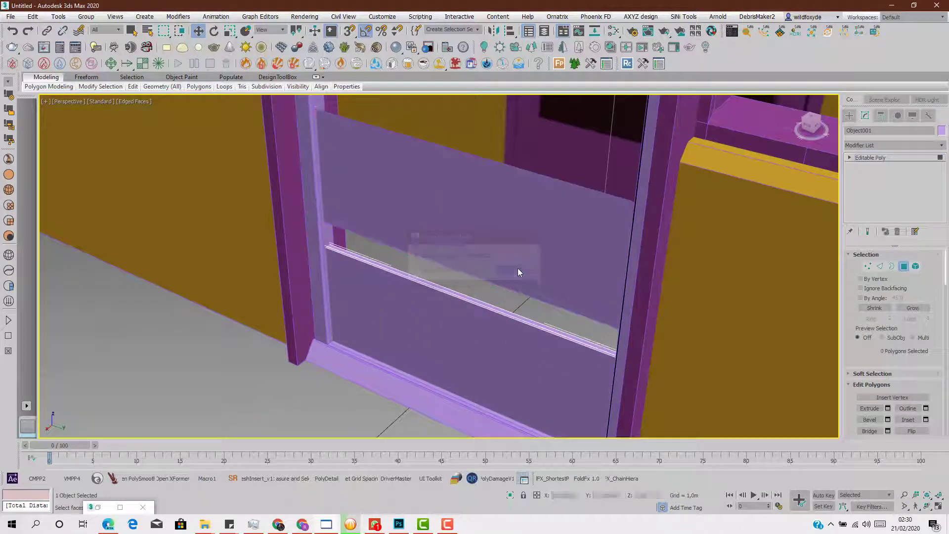
{"action": "left_click", "coordinate": [903, 267]}
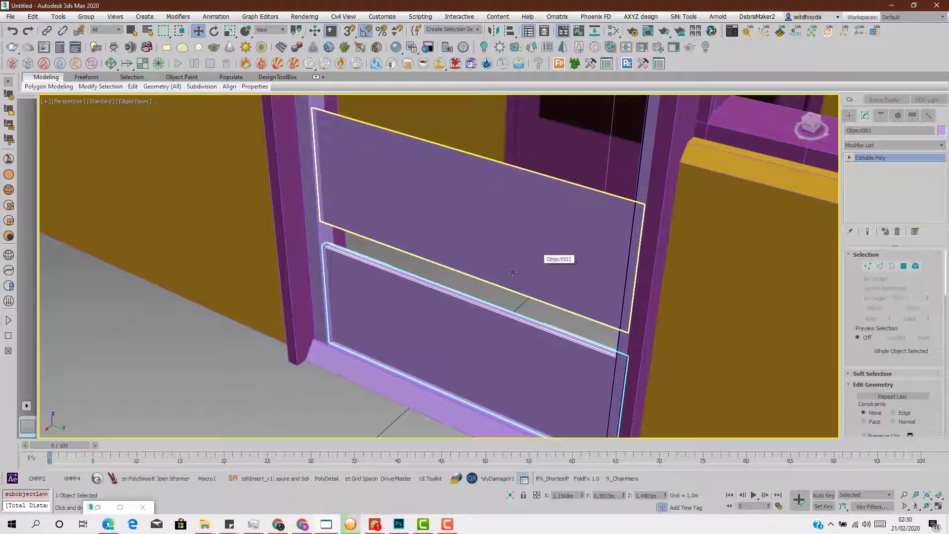
Align the cloned panel with the lower panel on X and Y, center to center, excluding the Z position.
{"action": "left_click", "coordinate": [454, 228]}
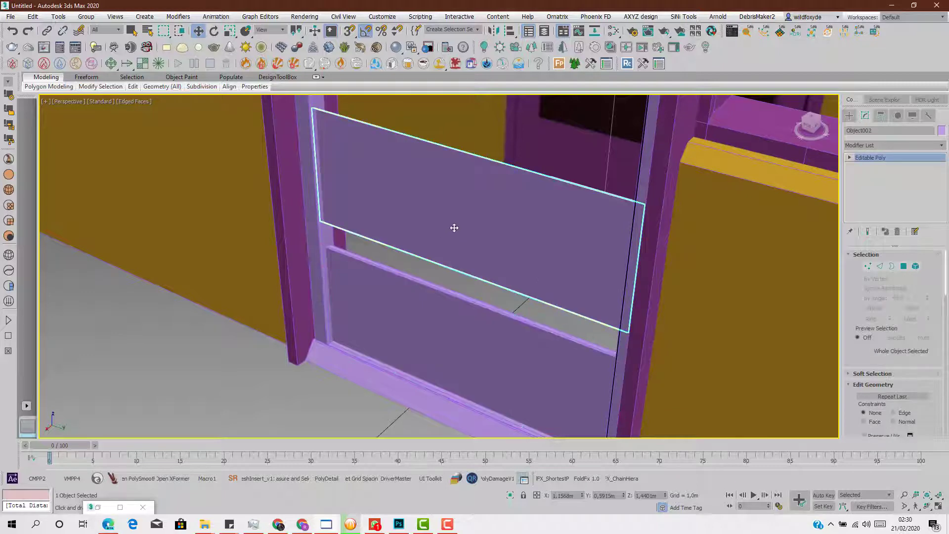
{"action": "middle_click_drag", "start_coordinate": [454, 228], "coordinate": [489, 221], "text": "alt"}
{"action": "left_click", "coordinate": [511, 32]}
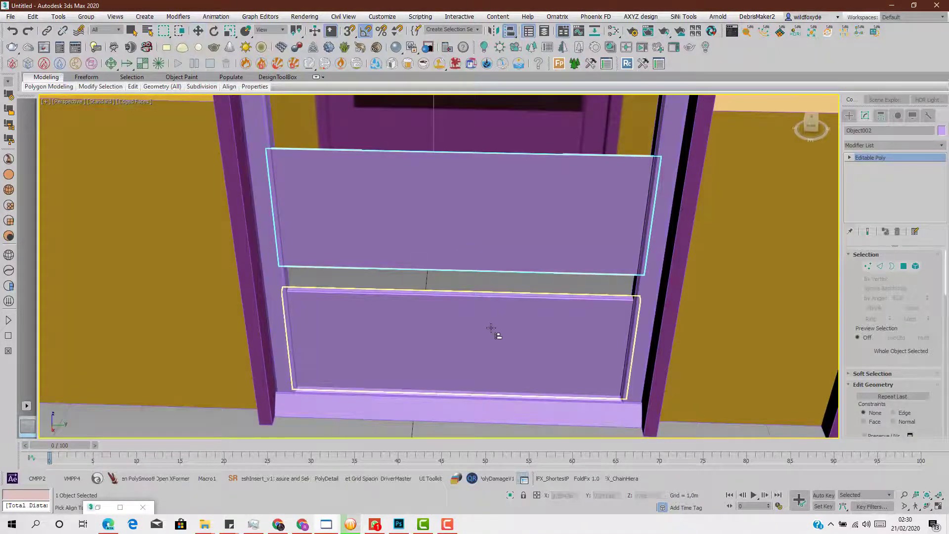
{"action": "left_click", "coordinate": [496, 333]}
{"action": "left_click", "coordinate": [671, 234]}
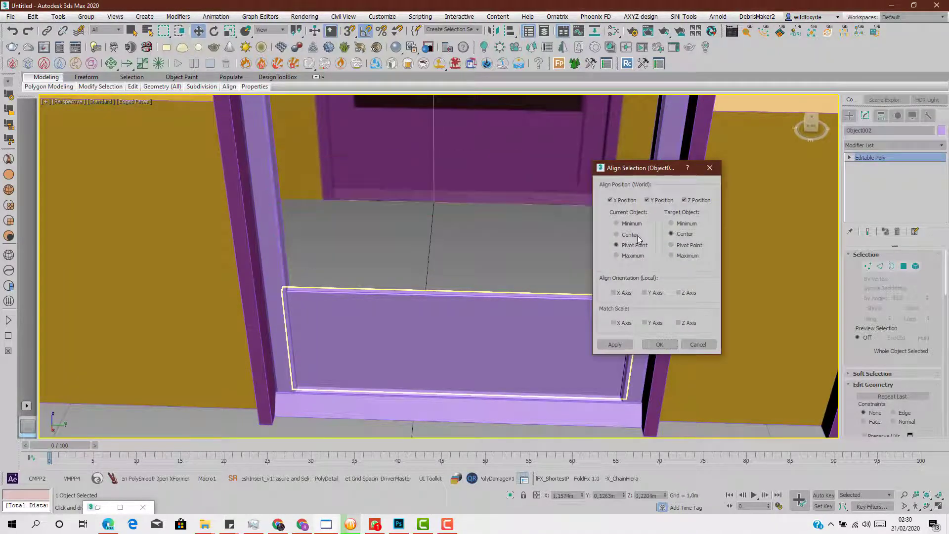
{"action": "left_click", "coordinate": [631, 236]}
{"action": "left_click", "coordinate": [686, 201]}
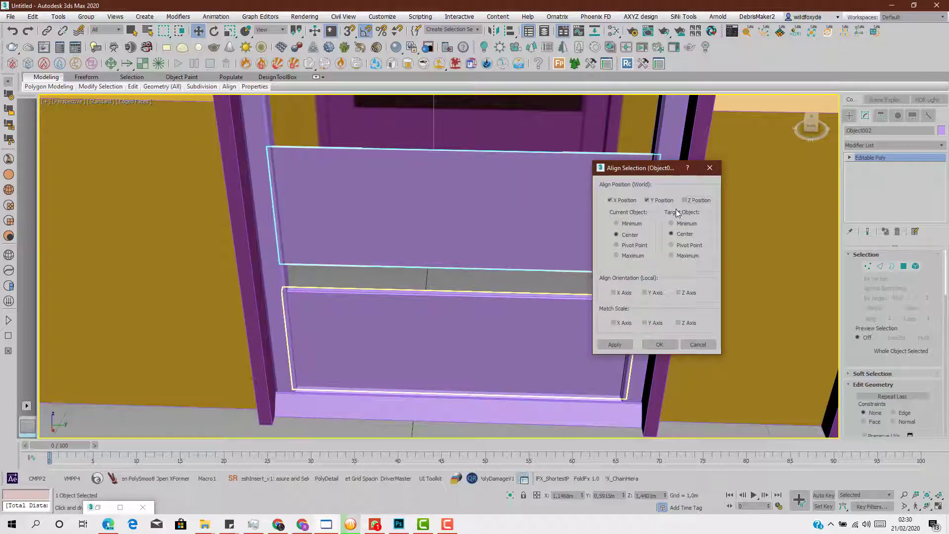
{"action": "left_click", "coordinate": [660, 344]}
{"action": "middle_click_drag", "start_coordinate": [456, 292], "coordinate": [508, 292], "text": "alt"}
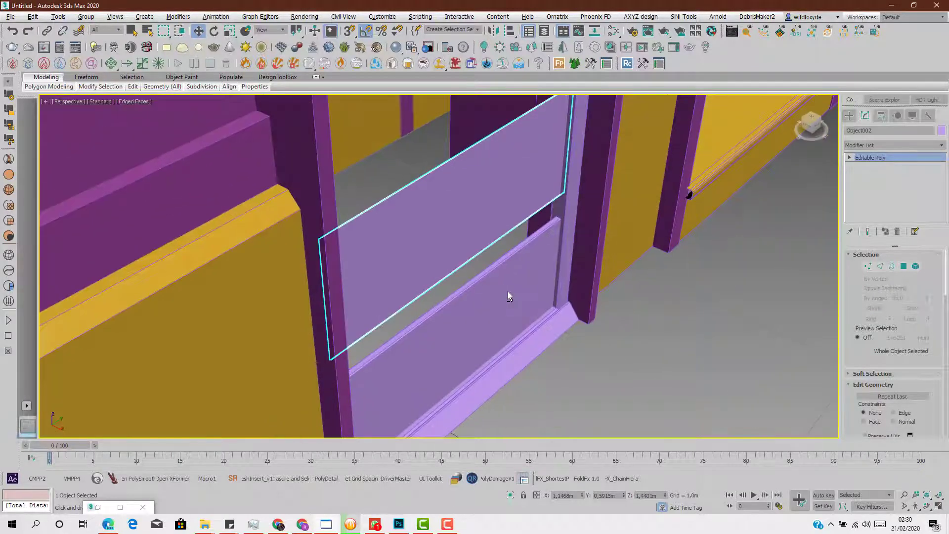
{"action": "scroll", "coordinate": [508, 239], "scroll_direction": "up", "scroll_amount": 4}
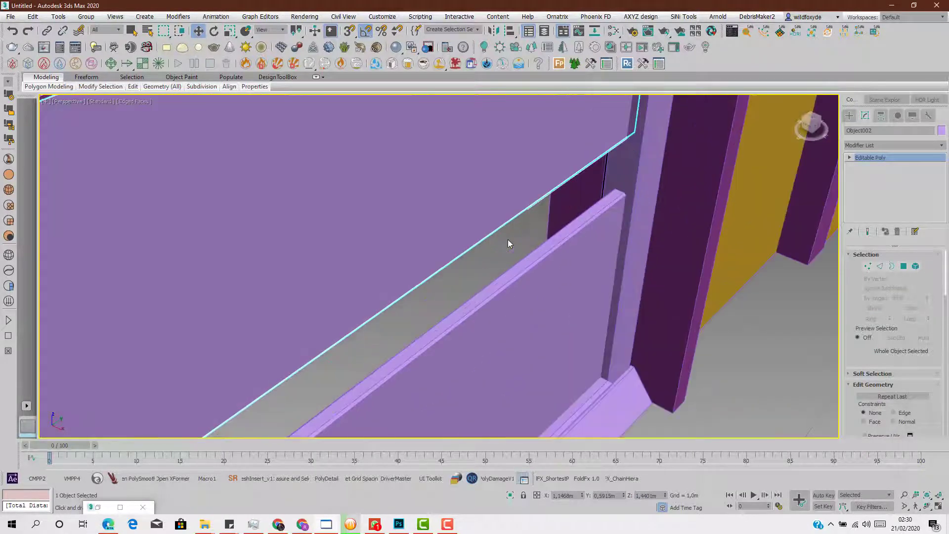
{"action": "left_click", "coordinate": [560, 255]}
{"action": "left_click", "coordinate": [510, 30]}
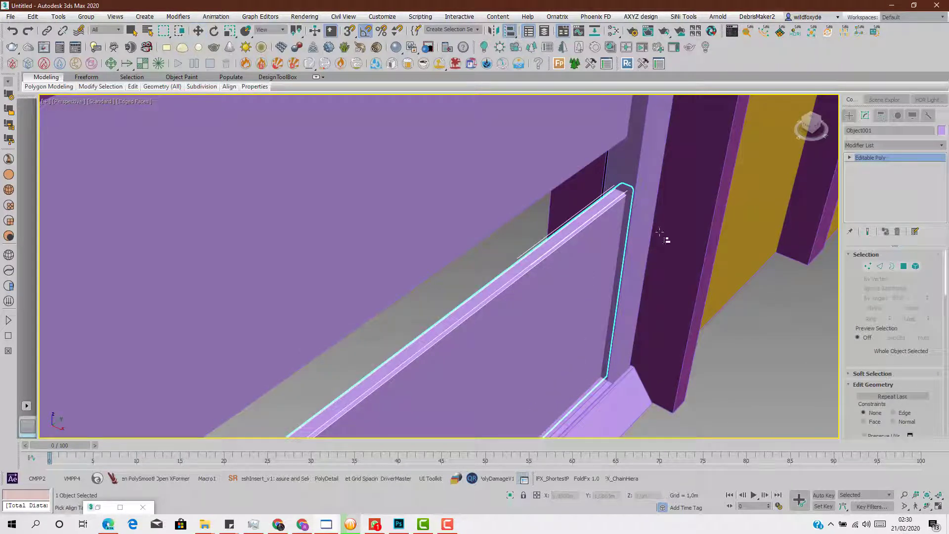
{"action": "left_click", "coordinate": [639, 224]}
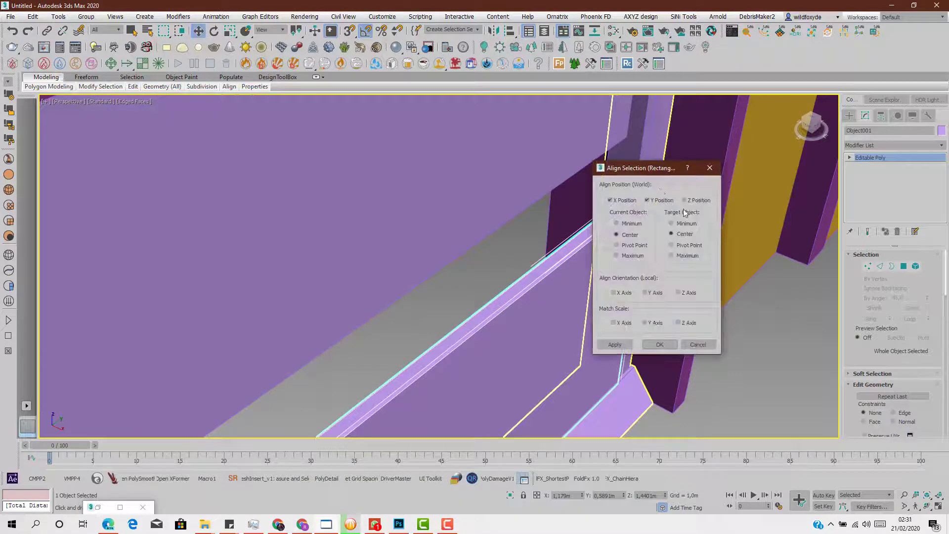
{"action": "left_click_drag", "start_coordinate": [658, 169], "coordinate": [793, 157]}
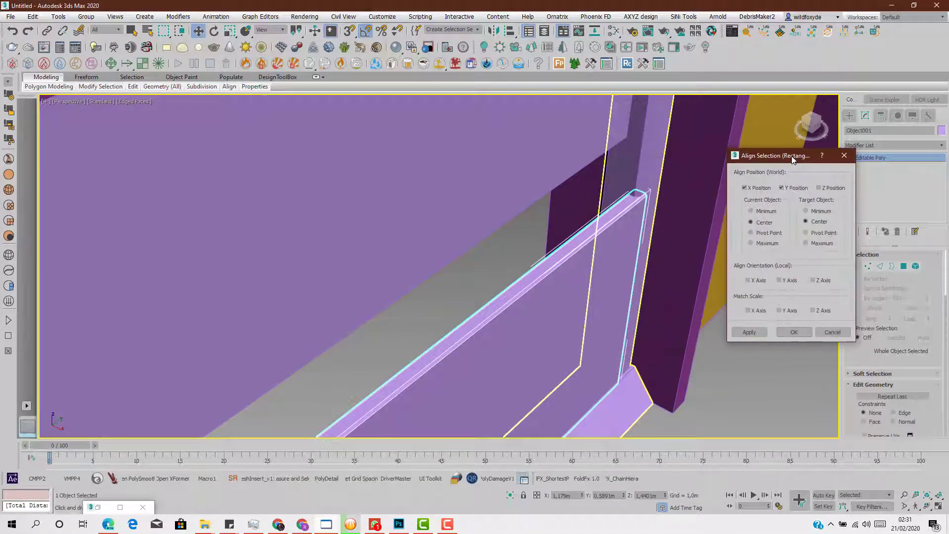
{"action": "left_click", "coordinate": [825, 332]}
{"action": "middle_click_drag", "start_coordinate": [634, 313], "coordinate": [656, 187]}
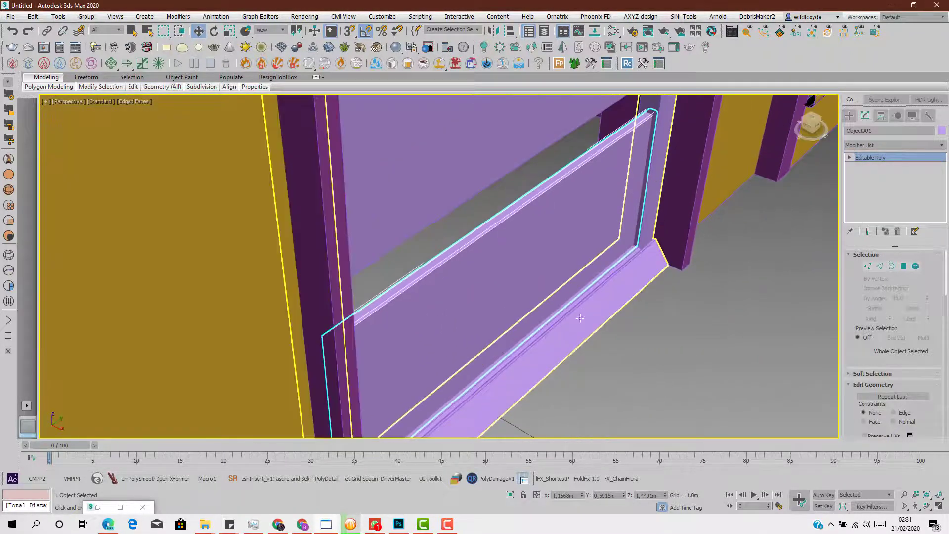
{"action": "middle_click_drag", "start_coordinate": [529, 288], "coordinate": [464, 200], "text": "alt"}
{"action": "key", "text": "2"}
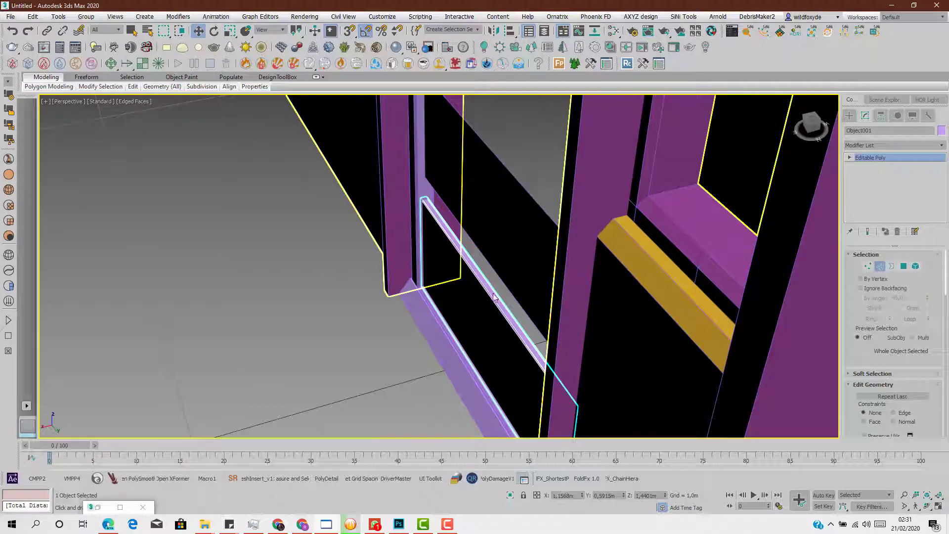
{"action": "double_click", "coordinate": [499, 284]}
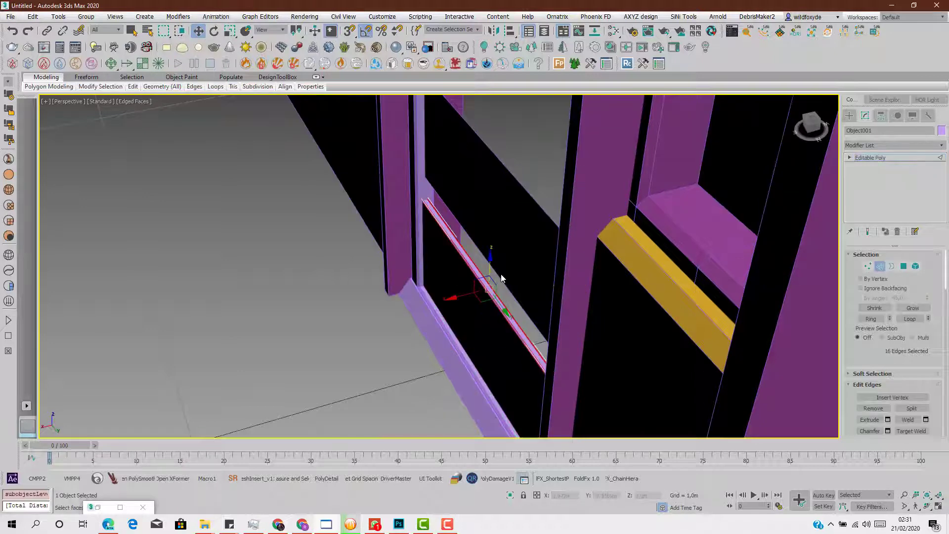
{"action": "left_click", "coordinate": [877, 270]}
Select the cloned panel's upper edge and move it up to the door frame's top rail.
{"action": "left_click", "coordinate": [514, 216]}
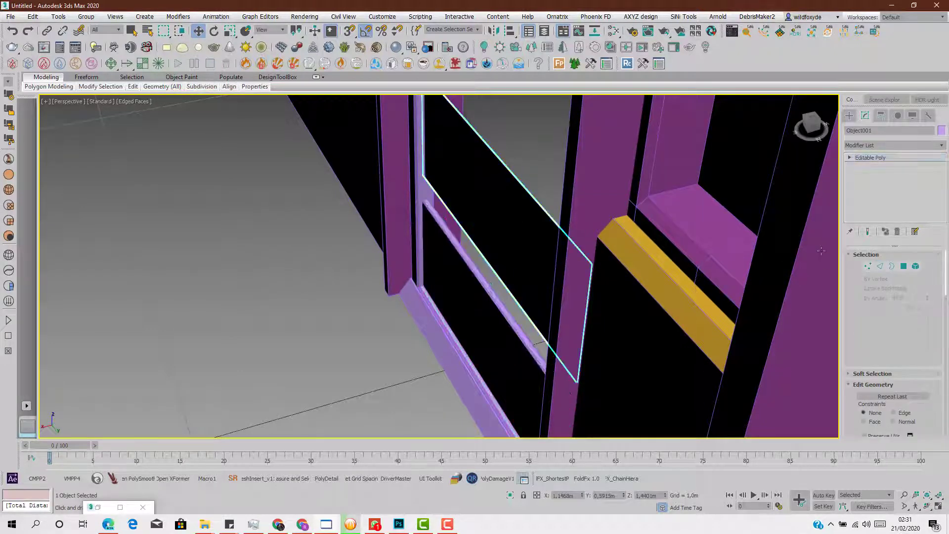
{"action": "left_click", "coordinate": [878, 267]}
{"action": "left_click_drag", "start_coordinate": [525, 148], "coordinate": [504, 188]}
{"action": "scroll", "coordinate": [504, 189], "scroll_direction": "down", "scroll_amount": 4}
{"action": "middle_click_drag", "start_coordinate": [504, 189], "coordinate": [493, 247], "text": "alt"}
{"action": "scroll", "coordinate": [479, 144], "scroll_direction": "down", "scroll_amount": 5}
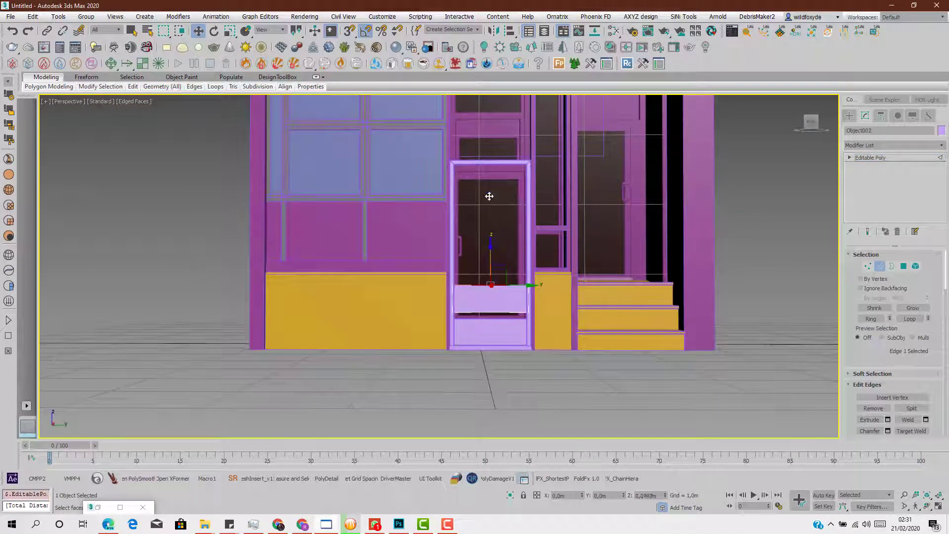
{"action": "left_click_drag", "start_coordinate": [489, 196], "coordinate": [489, 140]}
{"action": "scroll", "coordinate": [488, 177], "scroll_direction": "up", "scroll_amount": 5}
{"action": "middle_click_drag", "start_coordinate": [509, 154], "coordinate": [514, 209]}
{"action": "left_click_drag", "start_coordinate": [515, 210], "coordinate": [509, 169]}
{"action": "scroll", "coordinate": [510, 168], "scroll_direction": "down", "scroll_amount": 5}
{"action": "middle_click_drag", "start_coordinate": [510, 170], "coordinate": [495, 293], "text": "alt"}
{"action": "middle_click_drag", "start_coordinate": [497, 383], "coordinate": [509, 301]}
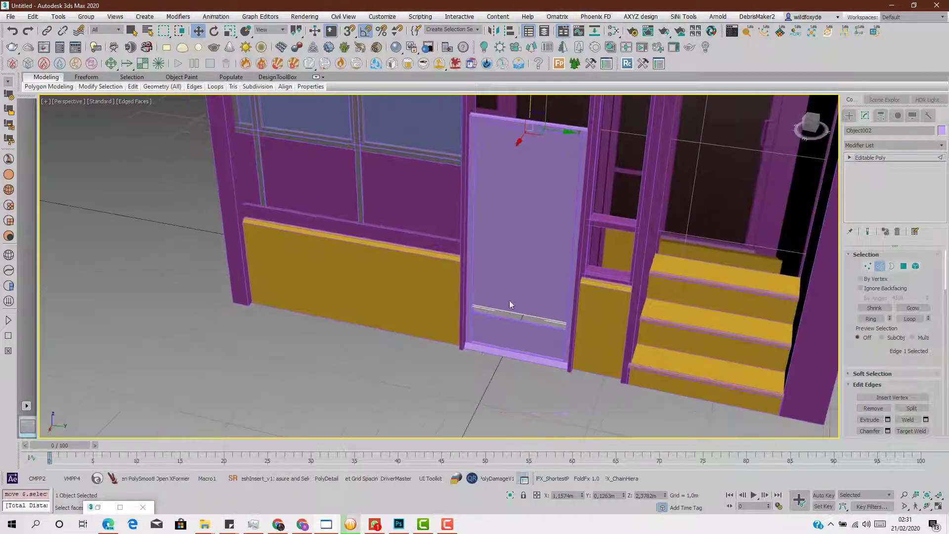
Move the cloned panel's lower edge down to the top of the lower panel, and leave edge editing.
{"action": "scroll", "coordinate": [509, 300], "scroll_direction": "up", "scroll_amount": 6}
{"action": "left_click", "coordinate": [491, 393]}
{"action": "middle_click_drag", "start_coordinate": [490, 394], "coordinate": [507, 288]}
{"action": "left_click", "coordinate": [559, 261]}
{"action": "scroll", "coordinate": [559, 261], "scroll_direction": "up", "scroll_amount": 3}
{"action": "left_click_drag", "start_coordinate": [624, 204], "coordinate": [621, 305]}
{"action": "scroll", "coordinate": [578, 284], "scroll_direction": "down", "scroll_amount": 5}
{"action": "middle_click_drag", "start_coordinate": [578, 284], "coordinate": [554, 256], "text": "alt"}
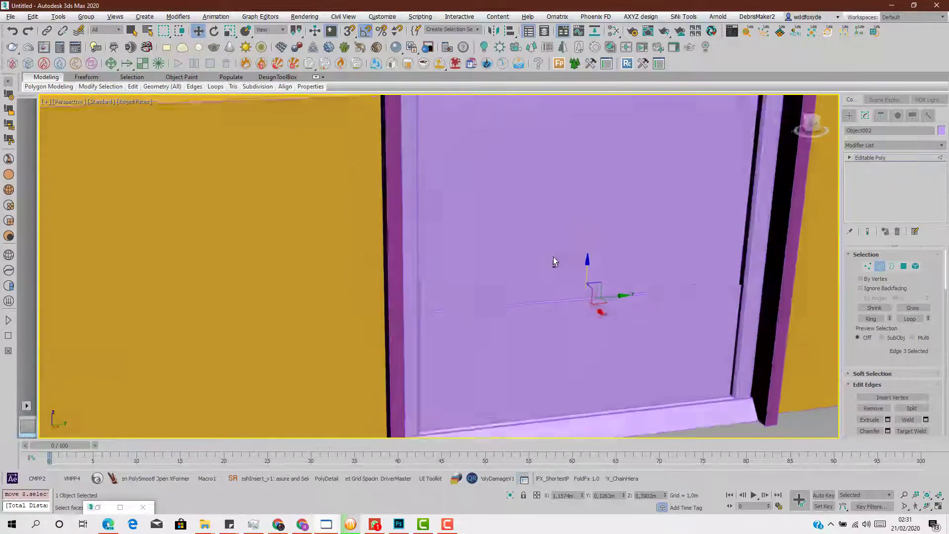
{"action": "left_click", "coordinate": [878, 271]}
Attach the lower and upper panels to the door frame object and end the Attach command.
{"action": "left_click", "coordinate": [688, 348]}
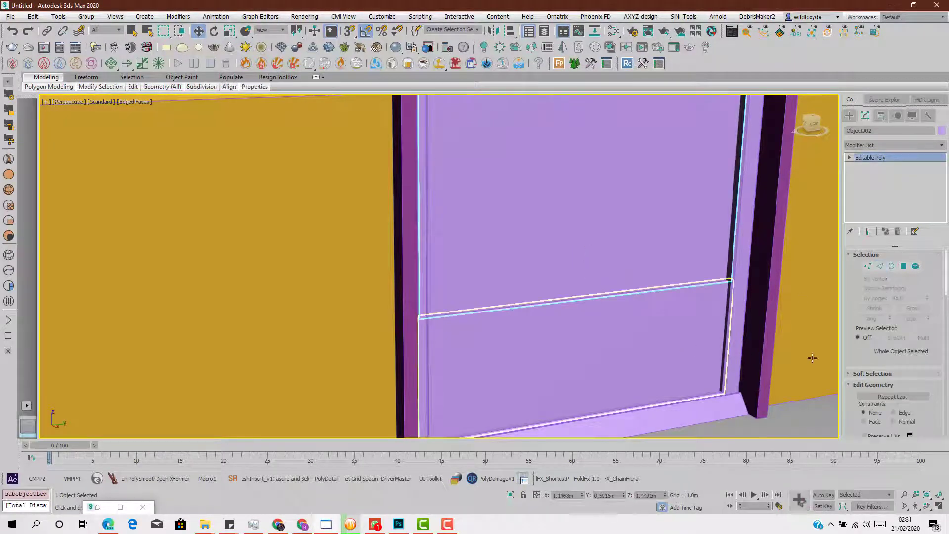
{"action": "left_click", "coordinate": [735, 378]}
{"action": "scroll", "coordinate": [872, 348], "scroll_direction": "up", "scroll_amount": 2}
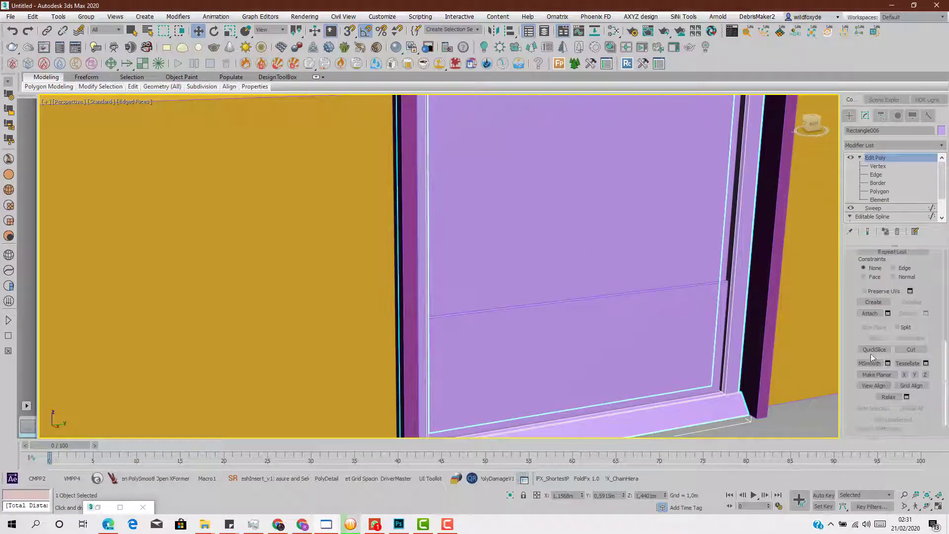
{"action": "left_click", "coordinate": [871, 344]}
{"action": "left_click", "coordinate": [700, 344]}
{"action": "left_click", "coordinate": [691, 272]}
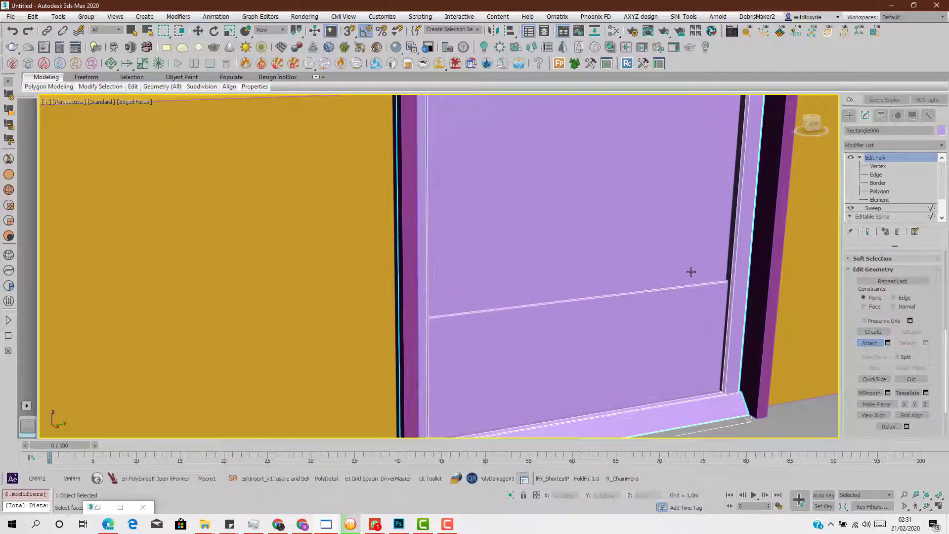
{"action": "scroll", "coordinate": [691, 272], "scroll_direction": "down", "scroll_amount": 6}
{"action": "middle_click_drag", "start_coordinate": [684, 291], "coordinate": [649, 276], "text": "alt"}
{"action": "key", "text": "w"}
Hide the combined door object to expose the reference model's door behind it.
{"action": "middle_click_drag", "start_coordinate": [732, 208], "coordinate": [684, 207], "text": "alt"}
{"action": "scroll", "coordinate": [694, 205], "scroll_direction": "up", "scroll_amount": 4}
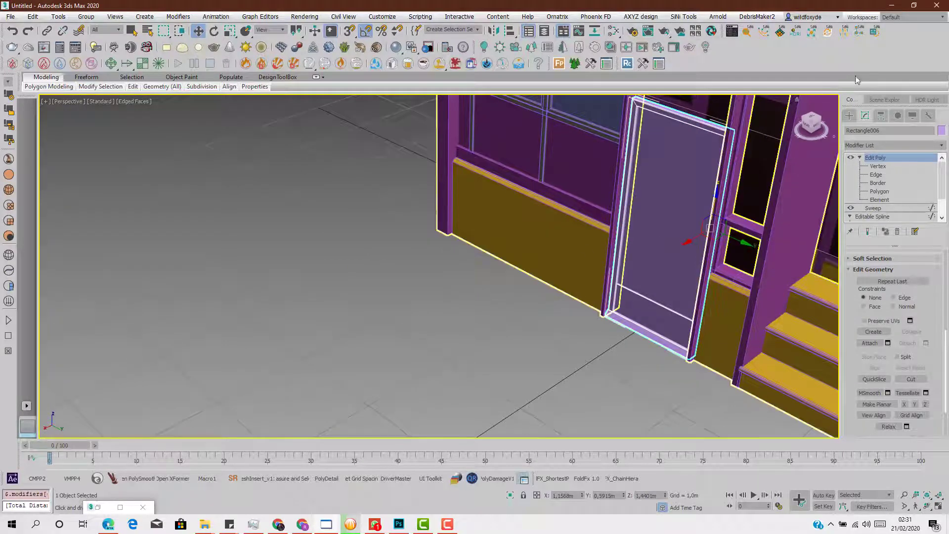
{"action": "left_click", "coordinate": [878, 100]}
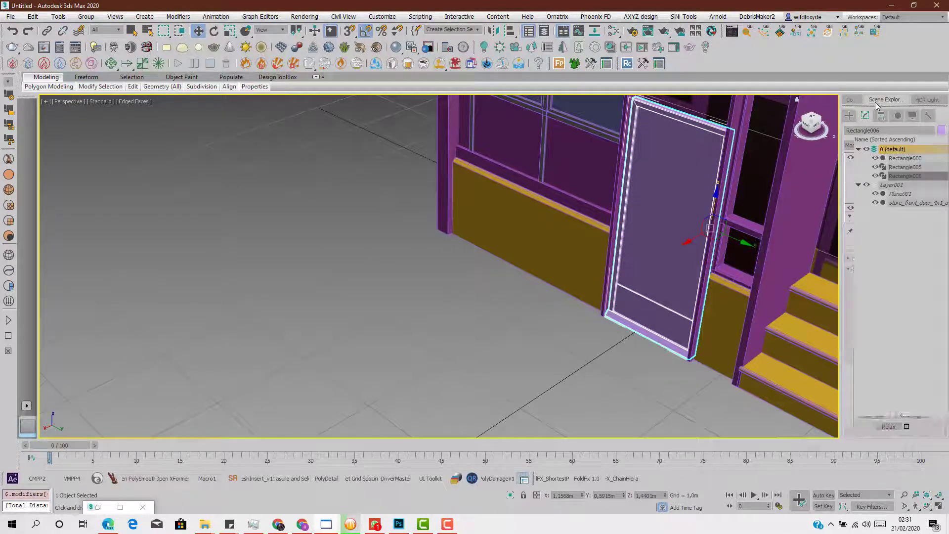
{"action": "left_click", "coordinate": [875, 176]}
{"action": "middle_click_drag", "start_coordinate": [667, 202], "coordinate": [686, 185], "text": "alt"}
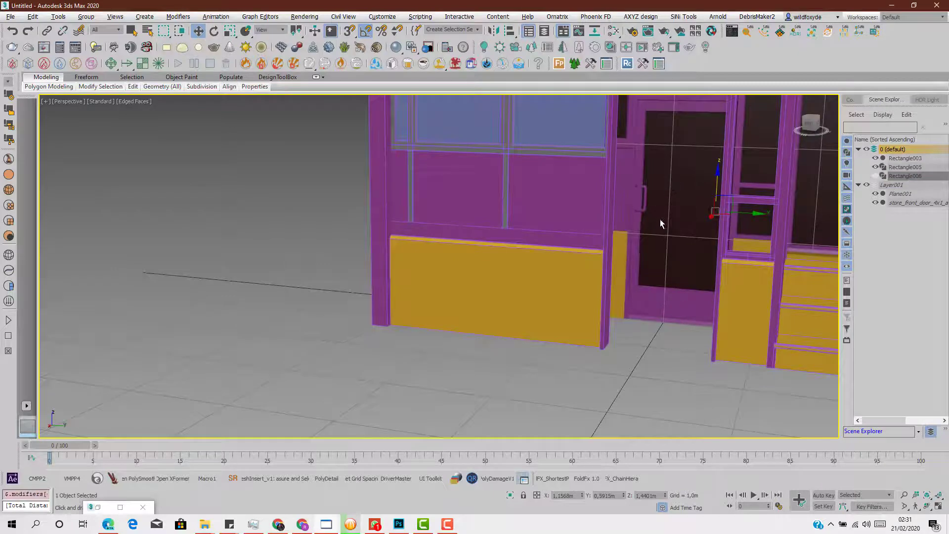
Draw a rectangle spline about 0.27 m long and 0.11 m wide over the reference door handle in the Right view.
{"action": "key", "text": "alt+w"}
{"action": "right_click", "coordinate": [282, 322]}
{"action": "key", "text": "alt+w"}
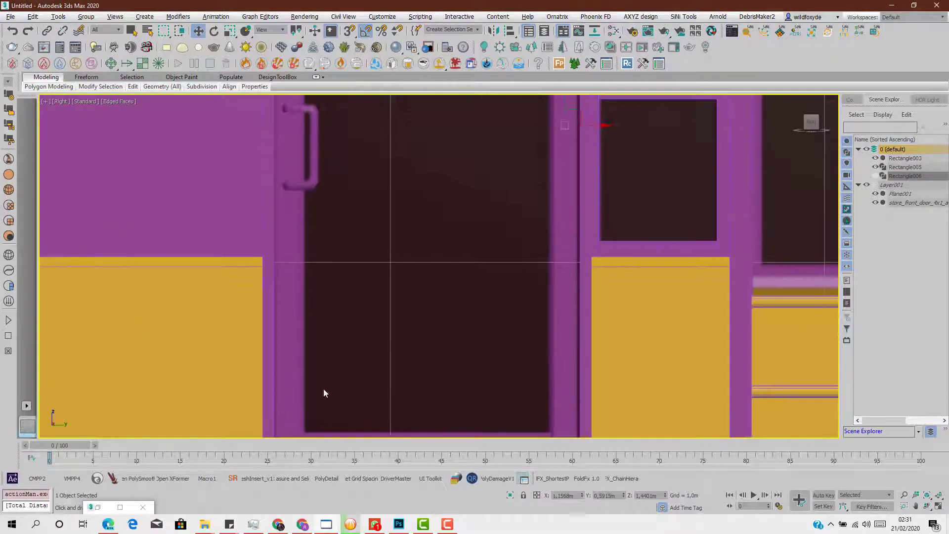
{"action": "left_click", "coordinate": [850, 99]}
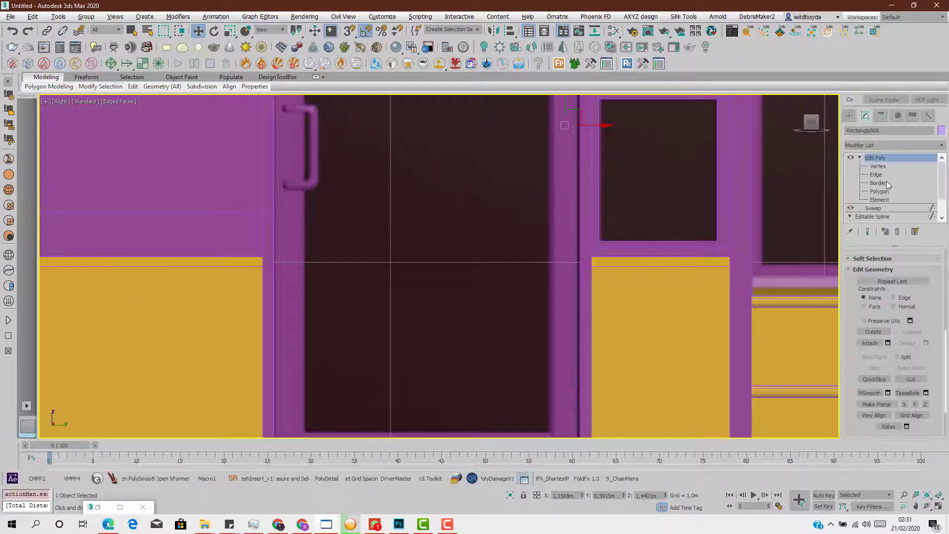
{"action": "left_click", "coordinate": [850, 115]}
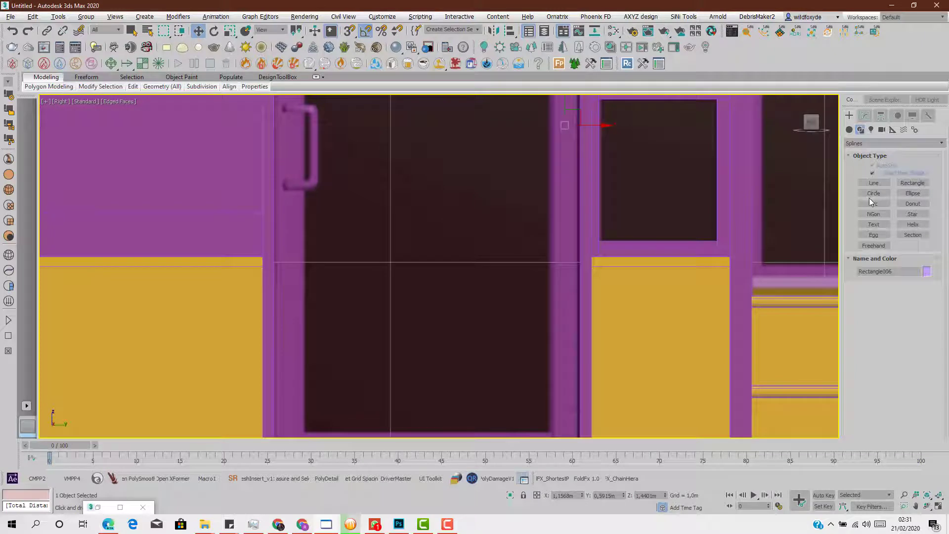
{"action": "left_click", "coordinate": [913, 183]}
{"action": "scroll", "coordinate": [414, 254], "scroll_direction": "up", "scroll_amount": 8}
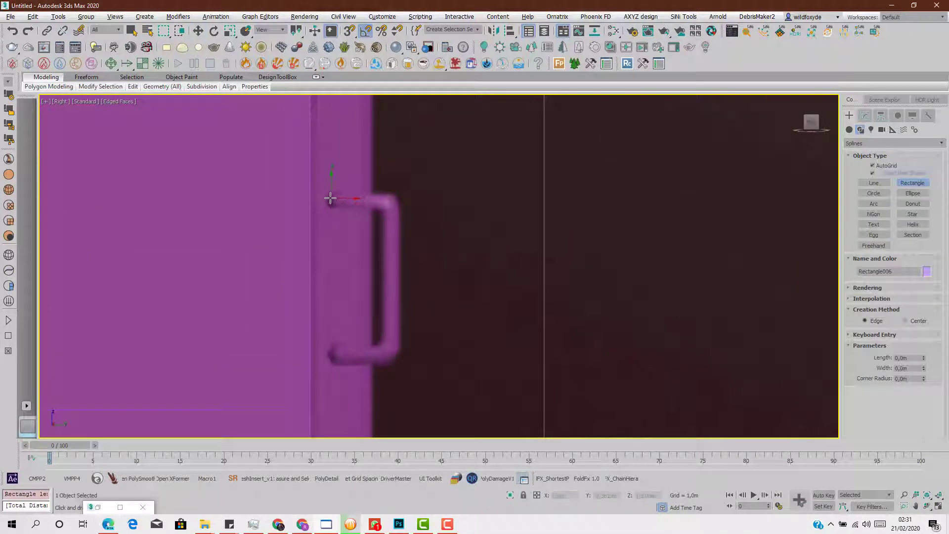
{"action": "left_click_drag", "start_coordinate": [330, 198], "coordinate": [395, 359]}
{"action": "key", "text": "w"}
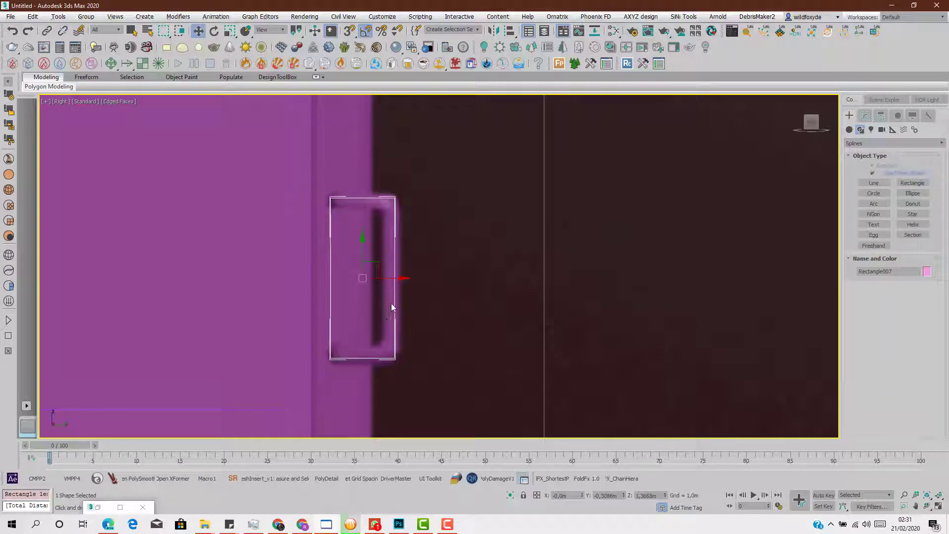
Convert the handle rectangle to an editable spline and enter vertex editing.
{"action": "left_click", "coordinate": [865, 116]}
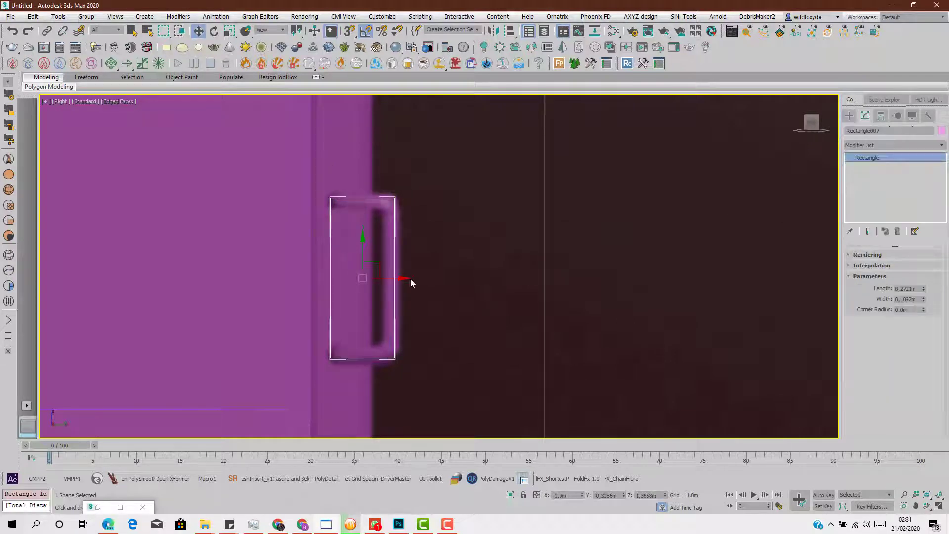
{"action": "right_click", "coordinate": [397, 245]}
{"action": "mouse_move", "coordinate": [435, 353]}
{"action": "left_click", "coordinate": [499, 353]}
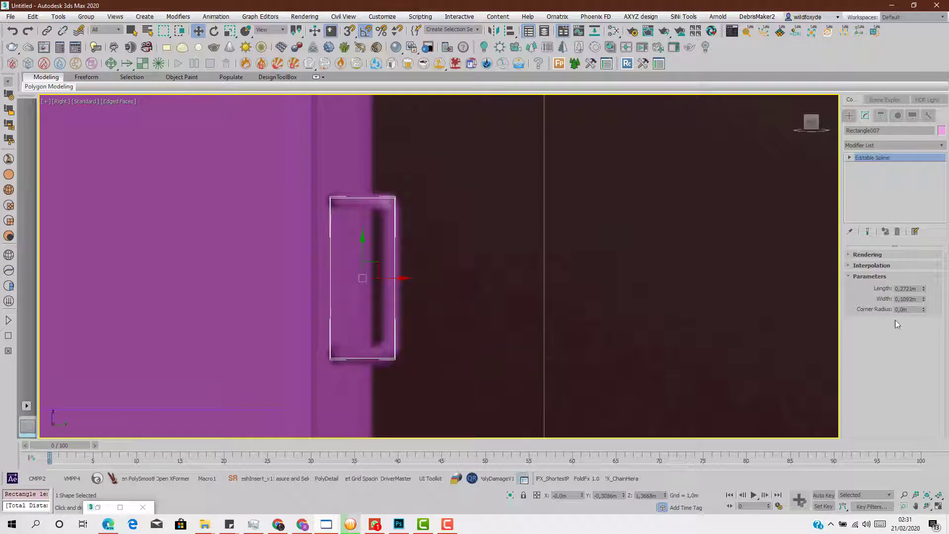
{"action": "left_click", "coordinate": [871, 266]}
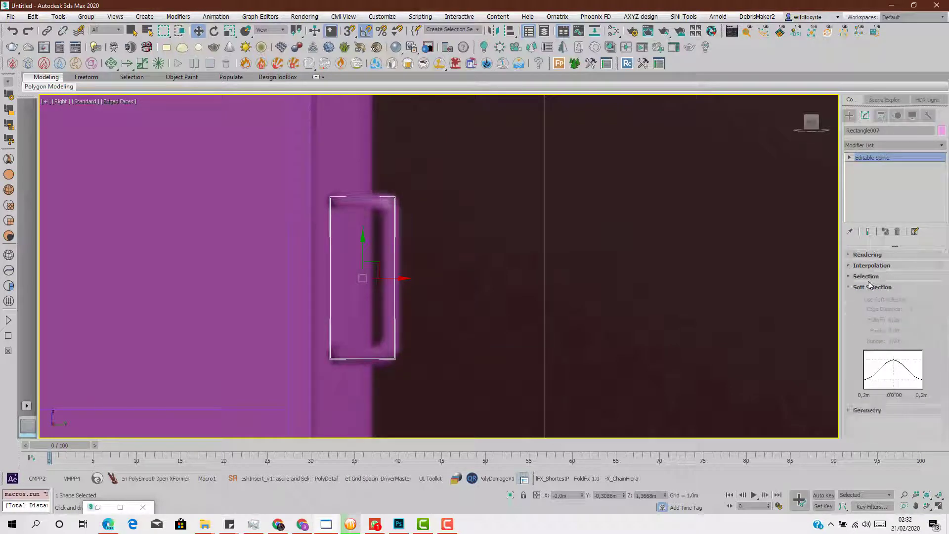
{"action": "left_click", "coordinate": [871, 288]}
{"action": "left_click", "coordinate": [870, 276]}
{"action": "left_click", "coordinate": [881, 290]}
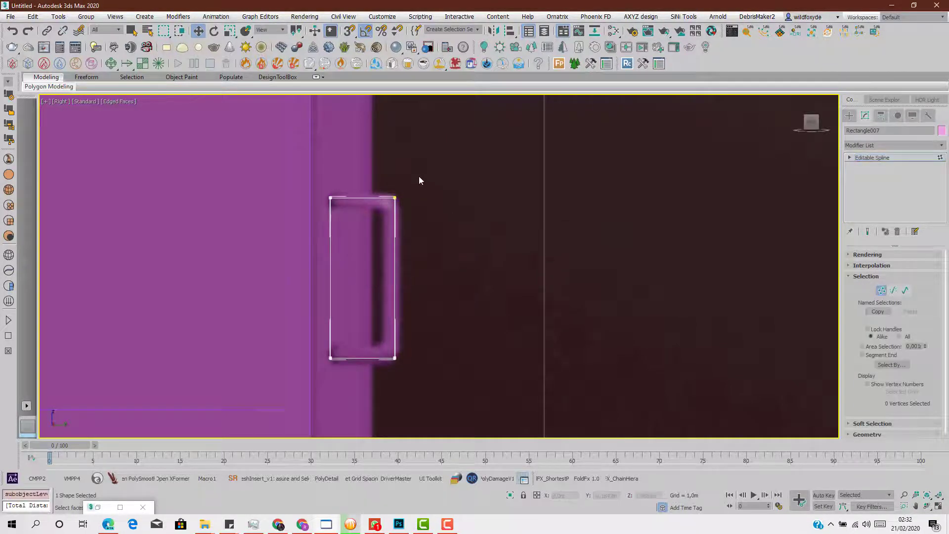
Select the handle outline's two corner vertices farthest from the door's edge and fillet them to follow the reference handle.
{"action": "left_click_drag", "start_coordinate": [419, 176], "coordinate": [383, 210]}
{"action": "scroll", "coordinate": [849, 378], "scroll_direction": "down", "scroll_amount": 1}
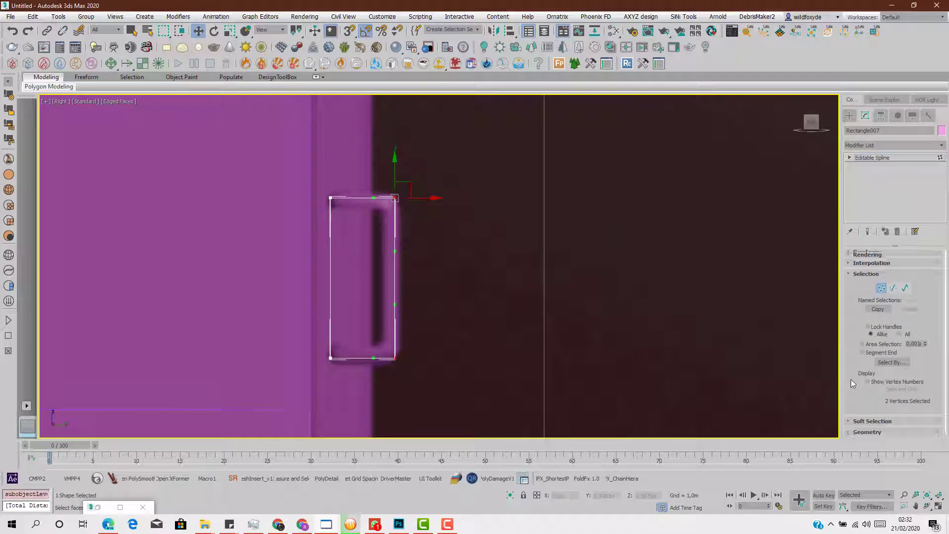
{"action": "left_click", "coordinate": [868, 433]}
{"action": "scroll", "coordinate": [863, 368], "scroll_direction": "down", "scroll_amount": 5}
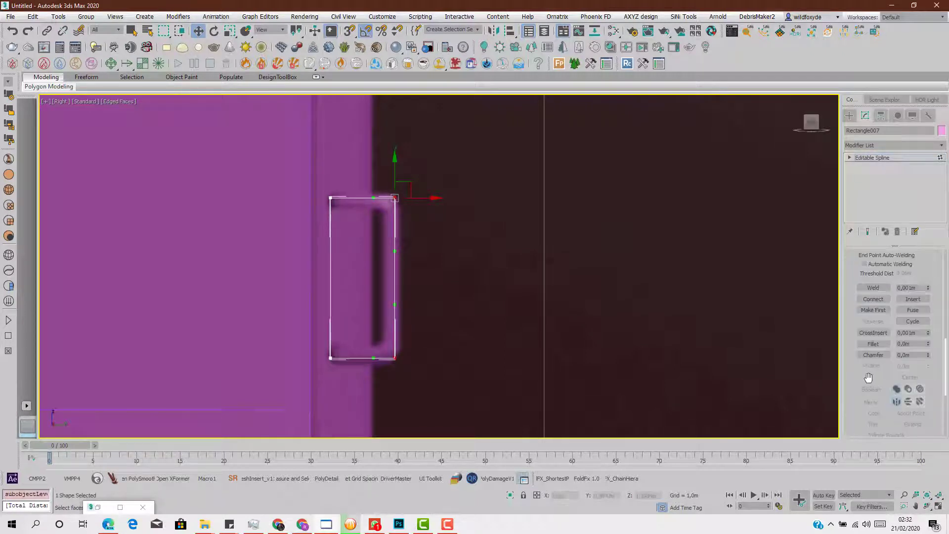
{"action": "left_click", "coordinate": [872, 344]}
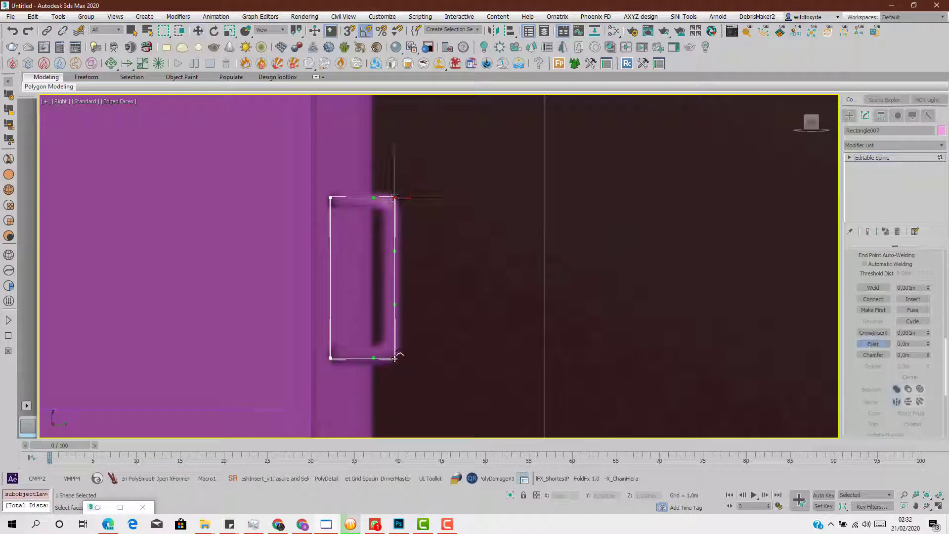
{"action": "left_click_drag", "start_coordinate": [395, 357], "coordinate": [393, 340]}
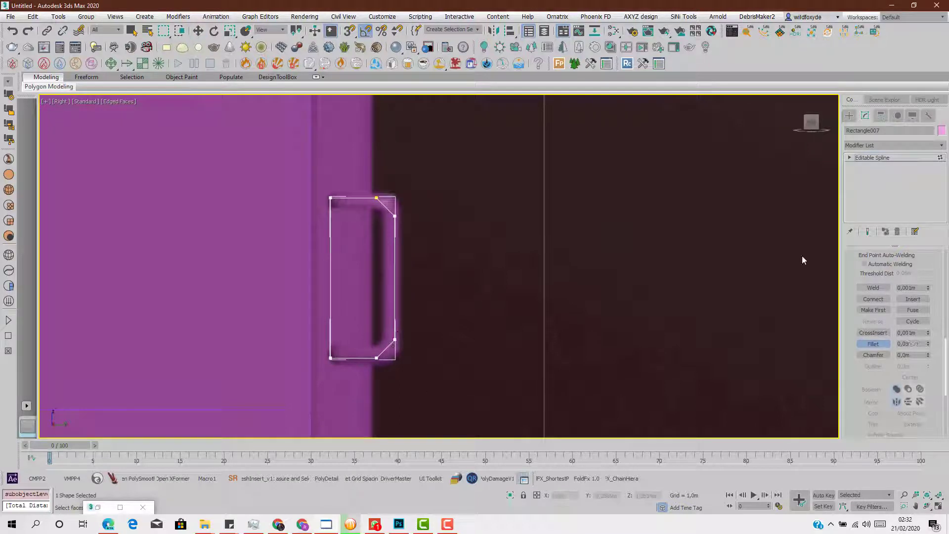
Undo the handle outline's corner fillet and set the spline's interpolation steps to 2.
{"action": "scroll", "coordinate": [853, 281], "scroll_direction": "up", "scroll_amount": 1}
{"action": "key", "text": "ctrl+z"}
{"action": "scroll", "coordinate": [888, 280], "scroll_direction": "up", "scroll_amount": 10}
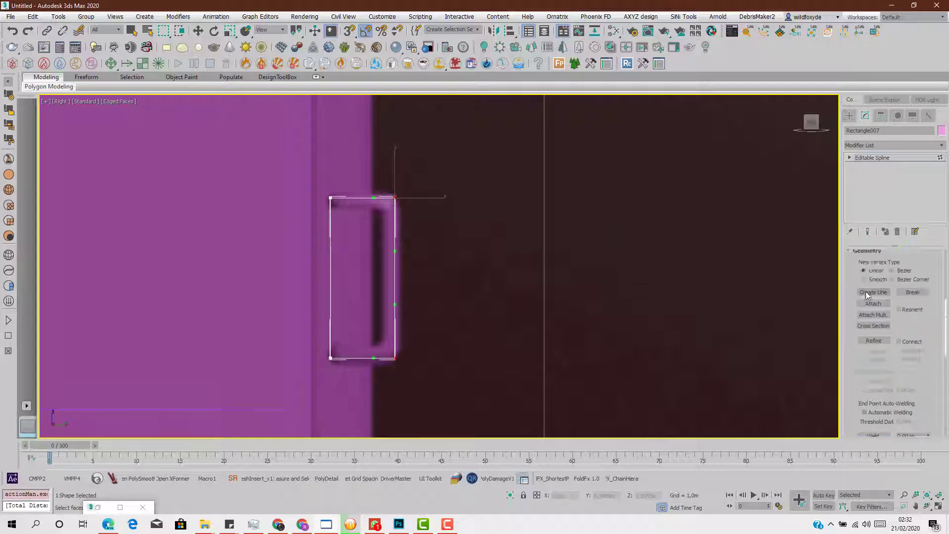
{"action": "left_click", "coordinate": [864, 266]}
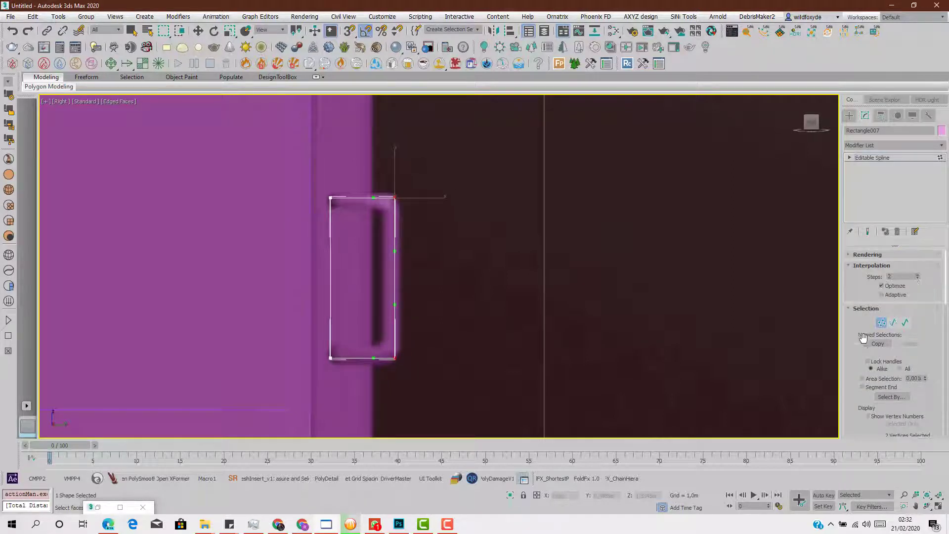
Fillet the handle outline's two outer corners by about 0.032 m.
{"action": "scroll", "coordinate": [855, 351], "scroll_direction": "down", "scroll_amount": 10}
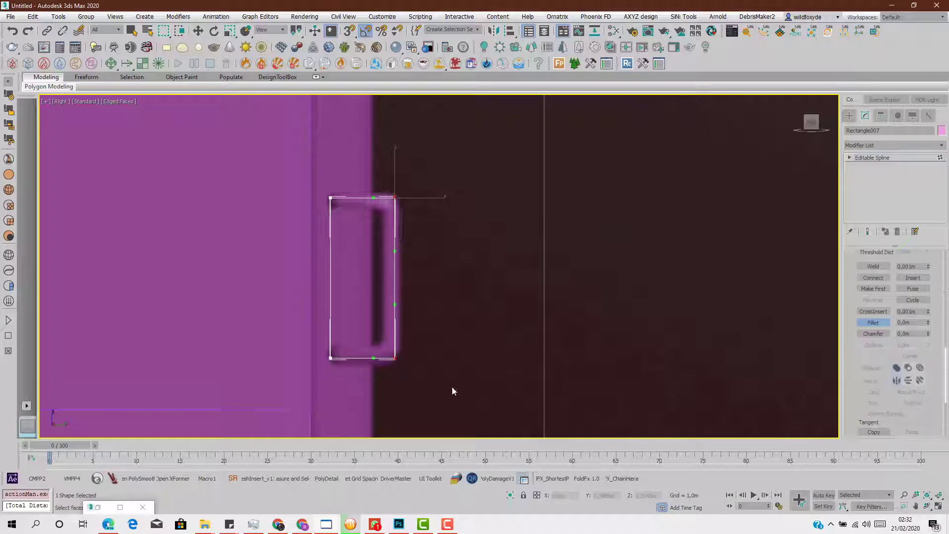
{"action": "left_click_drag", "start_coordinate": [395, 357], "coordinate": [399, 346]}
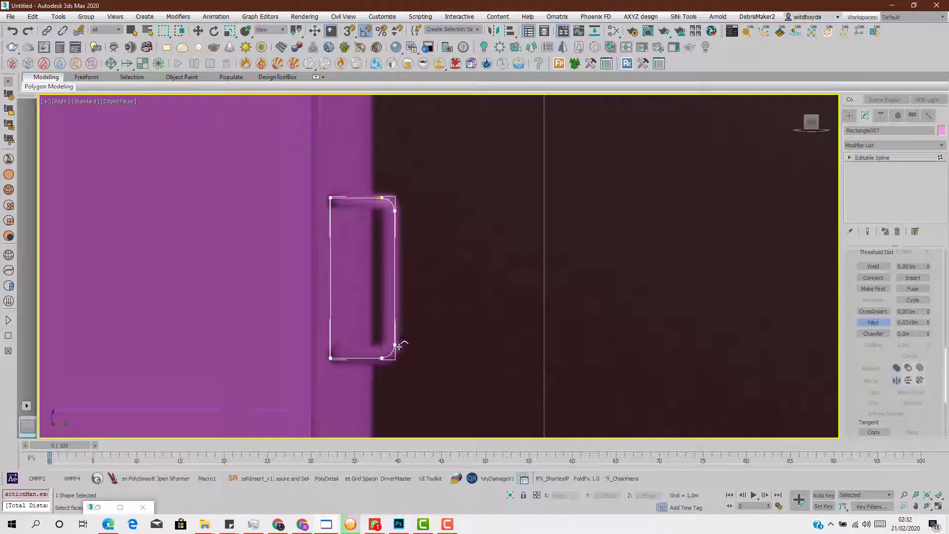
{"action": "right_click", "coordinate": [398, 347]}
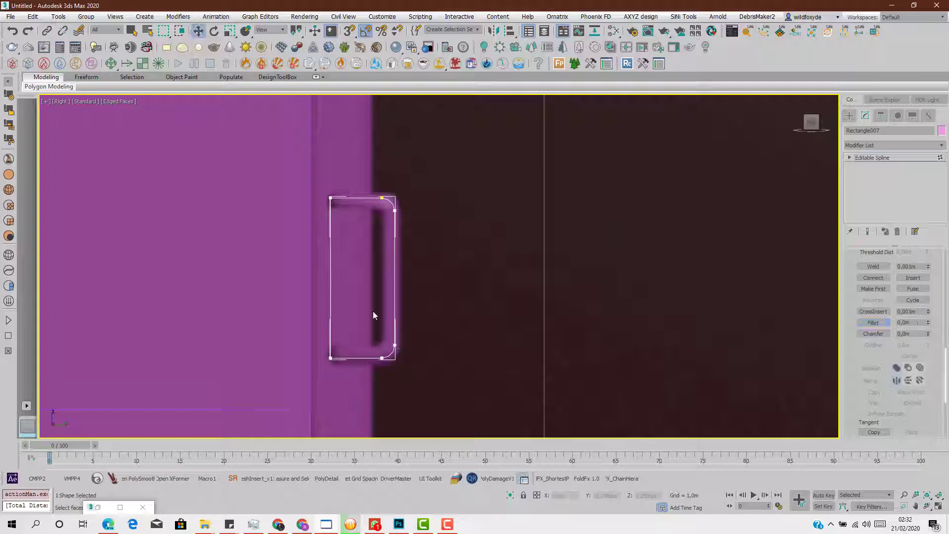
Divide the handle outline's long inner segment on the door side and delete its middle portion to open the spline.
{"action": "left_click", "coordinate": [849, 158]}
{"action": "left_click", "coordinate": [871, 175]}
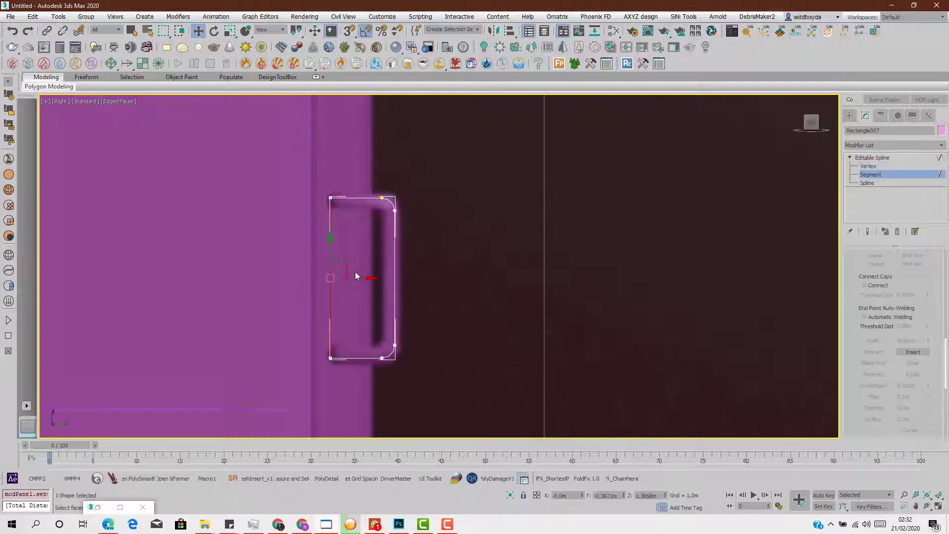
{"action": "right_click", "coordinate": [348, 268]}
{"action": "left_click", "coordinate": [335, 192]}
{"action": "right_click", "coordinate": [332, 243]}
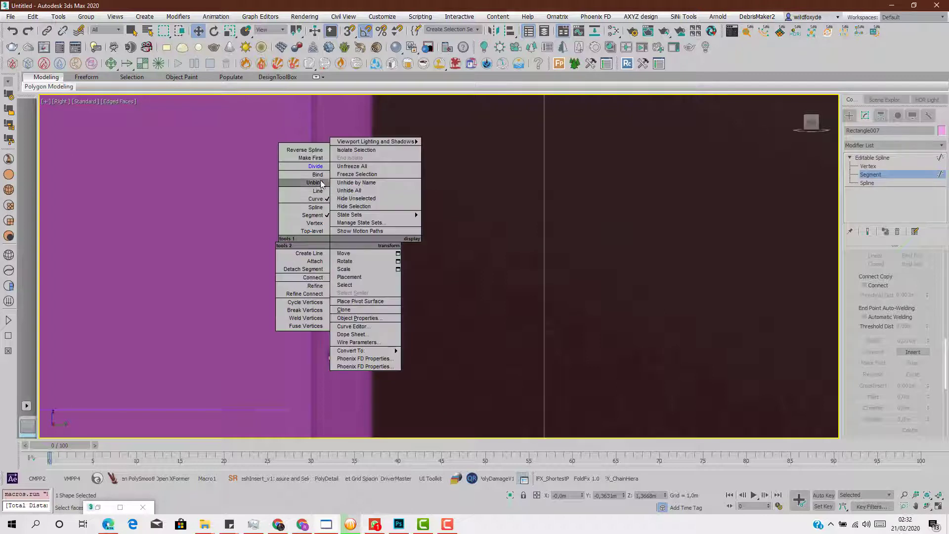
{"action": "left_click", "coordinate": [317, 168]}
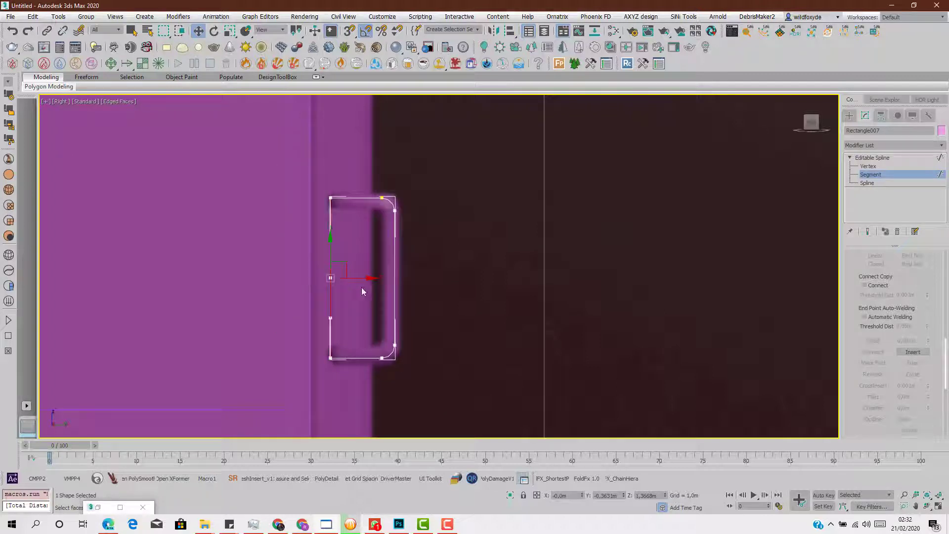
{"action": "key", "text": "Delete"}
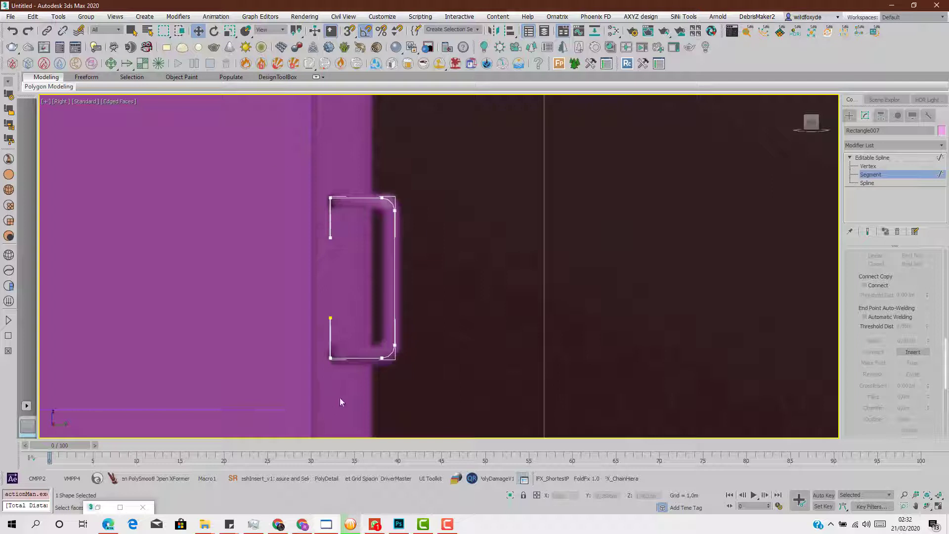
Convert the handle outline's door-side vertices to the Corner type.
{"action": "right_click", "coordinate": [331, 349]}
{"action": "left_click", "coordinate": [259, 185]}
{"action": "left_click_drag", "start_coordinate": [259, 185], "coordinate": [411, 393]}
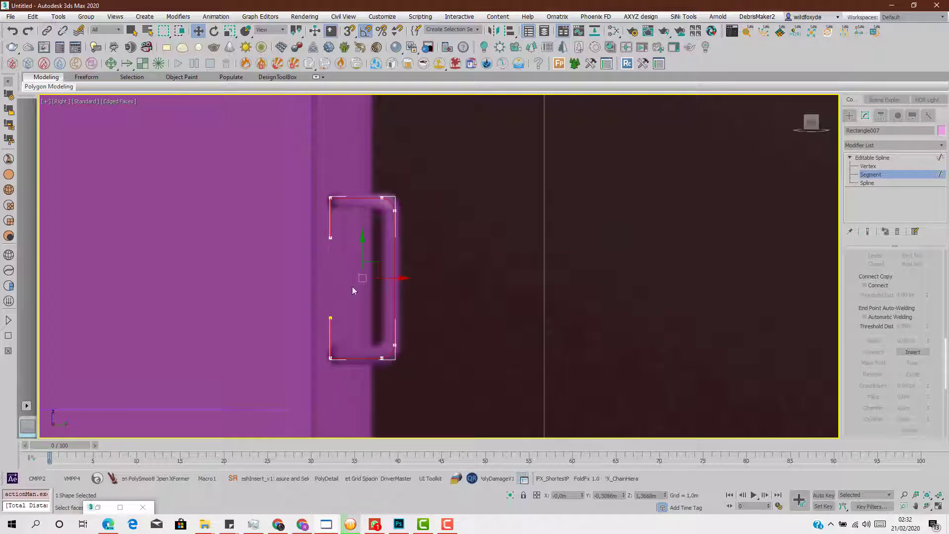
{"action": "left_click", "coordinate": [862, 167]}
{"action": "left_click_drag", "start_coordinate": [292, 172], "coordinate": [342, 418]}
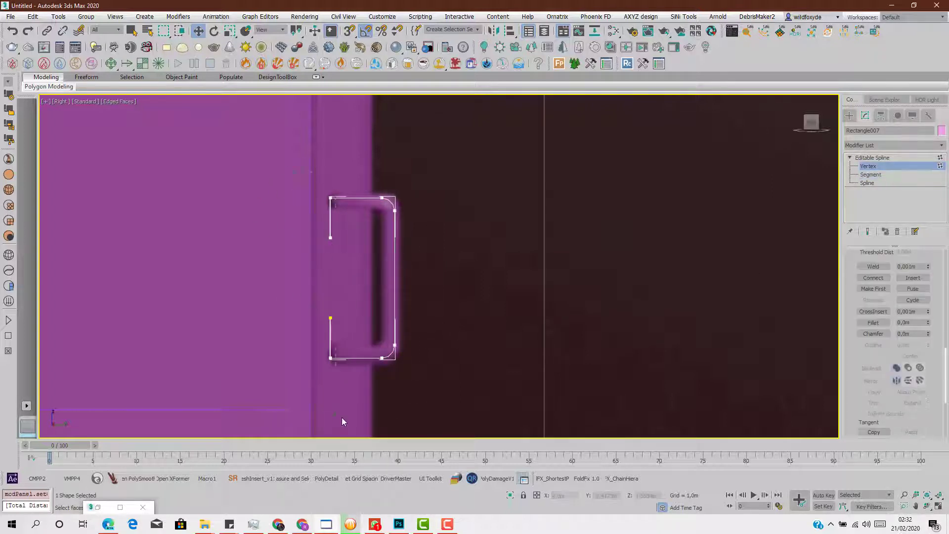
{"action": "right_click", "coordinate": [329, 331]}
{"action": "left_click", "coordinate": [316, 275]}
Isolate the handle spline in a maximized Perspective view.
{"action": "key", "text": "alt+w"}
{"action": "right_click", "coordinate": [658, 353]}
{"action": "key", "text": "alt+w"}
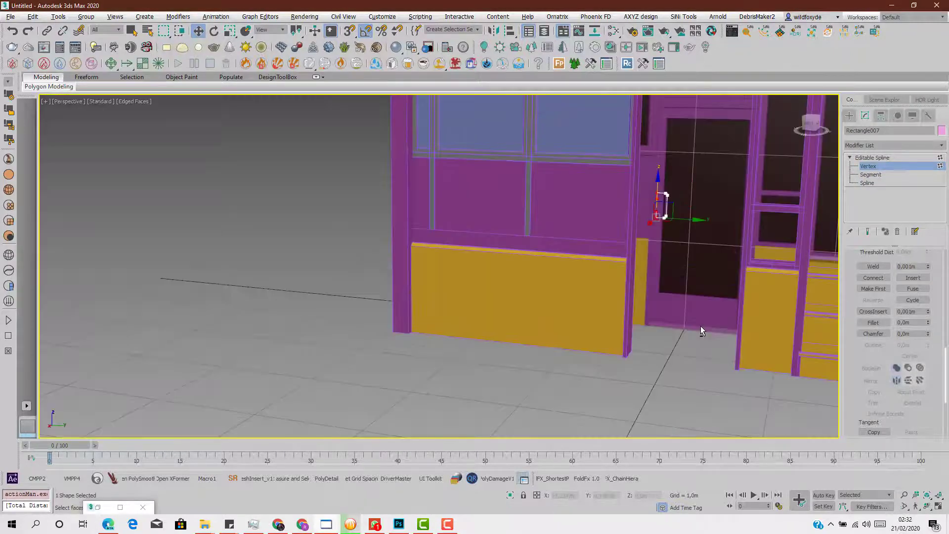
{"action": "key", "text": "z"}
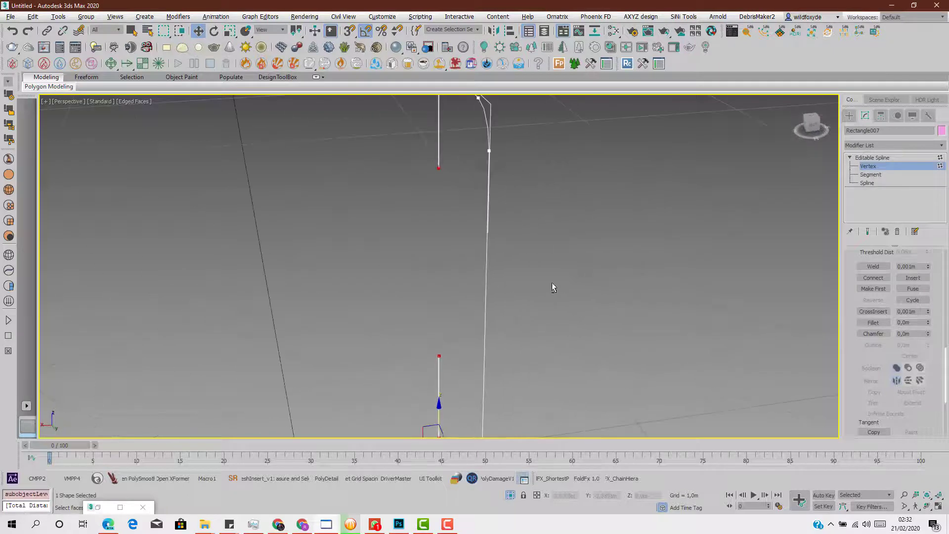
Offset the lower free end vertex about 0.02 m in negative X and snap it level with the adjacent lower corner.
{"action": "left_click_drag", "start_coordinate": [465, 384], "coordinate": [466, 384]}
{"action": "middle_click_drag", "start_coordinate": [466, 384], "coordinate": [432, 252]}
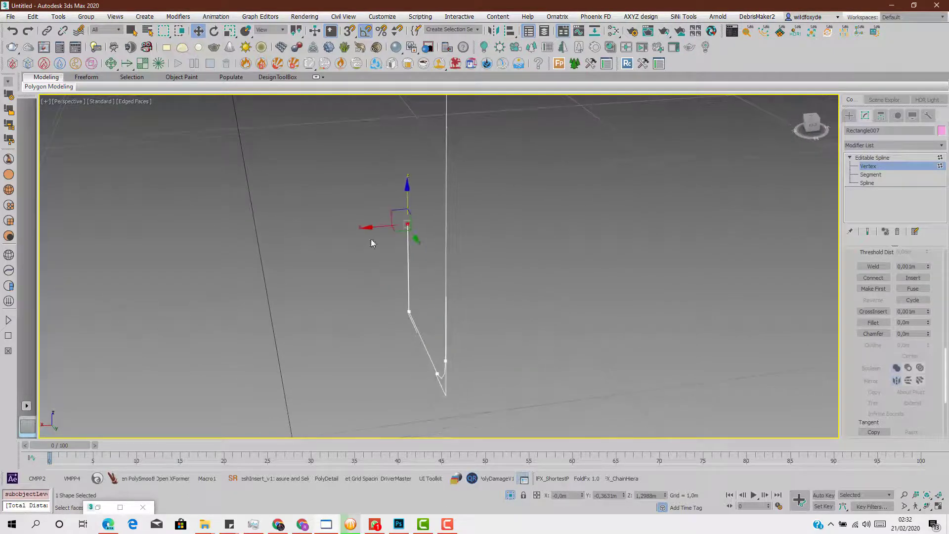
{"action": "key", "text": "s"}
{"action": "left_click_drag", "start_coordinate": [379, 227], "coordinate": [409, 313]}
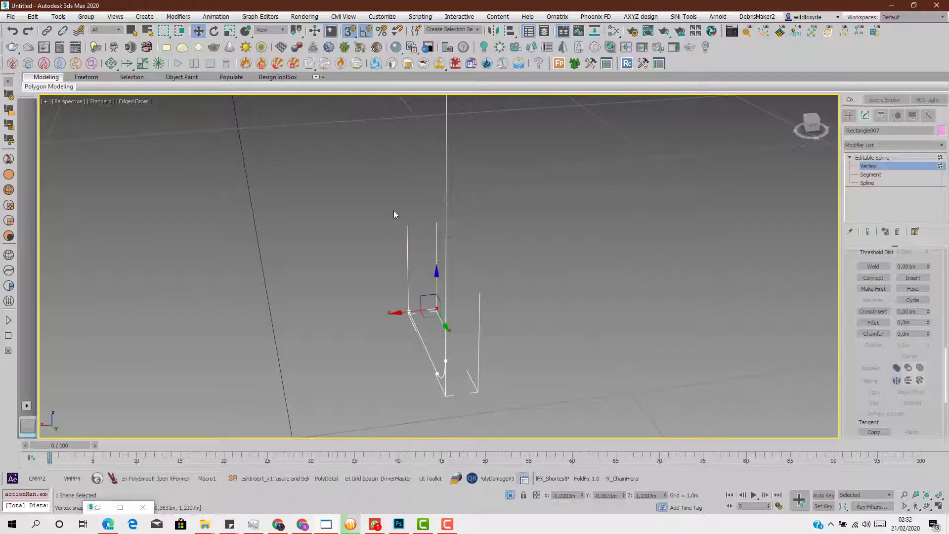
Offset the upper free end vertex in negative X and snap it level with the adjacent upper corner.
{"action": "middle_click_drag", "start_coordinate": [402, 101], "coordinate": [410, 186]}
{"action": "left_click_drag", "start_coordinate": [395, 112], "coordinate": [440, 152]}
{"action": "middle_click_drag", "start_coordinate": [441, 154], "coordinate": [386, 212]}
{"action": "scroll", "coordinate": [366, 237], "scroll_direction": "down", "scroll_amount": 4}
{"action": "left_click_drag", "start_coordinate": [374, 209], "coordinate": [410, 320]}
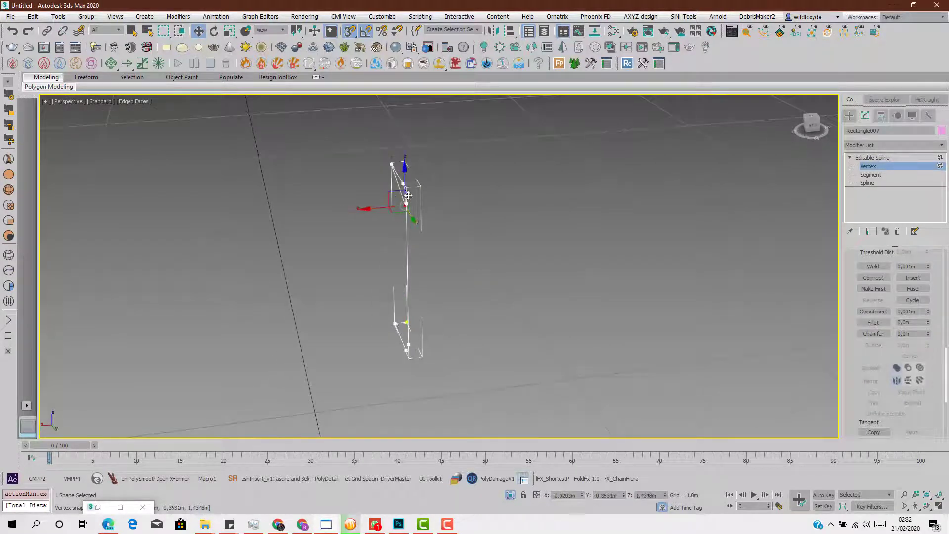
{"action": "left_click_drag", "start_coordinate": [405, 171], "coordinate": [393, 165]}
Fillet the two corner vertices where the handle bends toward its free ends by about 0.02 m.
{"action": "middle_click_drag", "start_coordinate": [388, 278], "coordinate": [483, 298], "text": "alt"}
{"action": "left_click", "coordinate": [405, 297]}
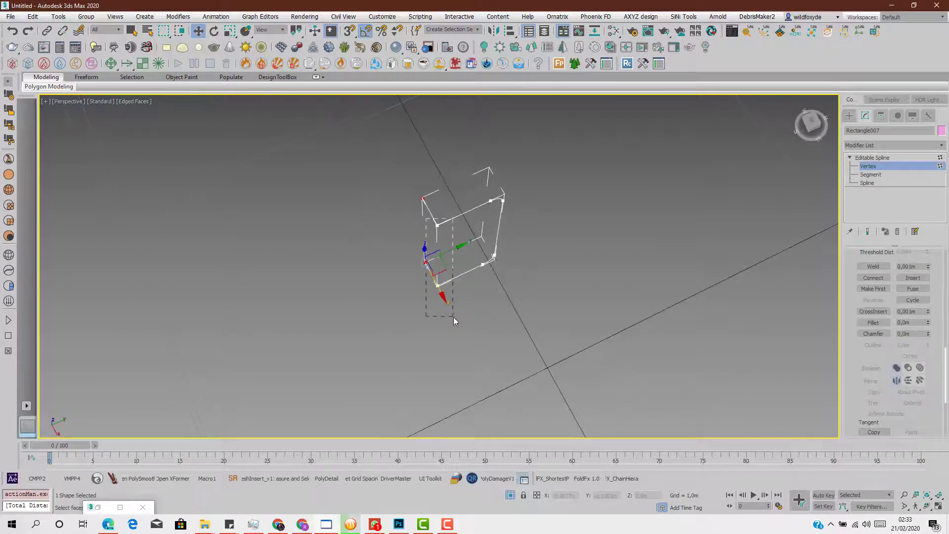
{"action": "left_click_drag", "start_coordinate": [453, 316], "coordinate": [453, 315]}
{"action": "middle_click_drag", "start_coordinate": [453, 315], "coordinate": [473, 271], "text": "alt"}
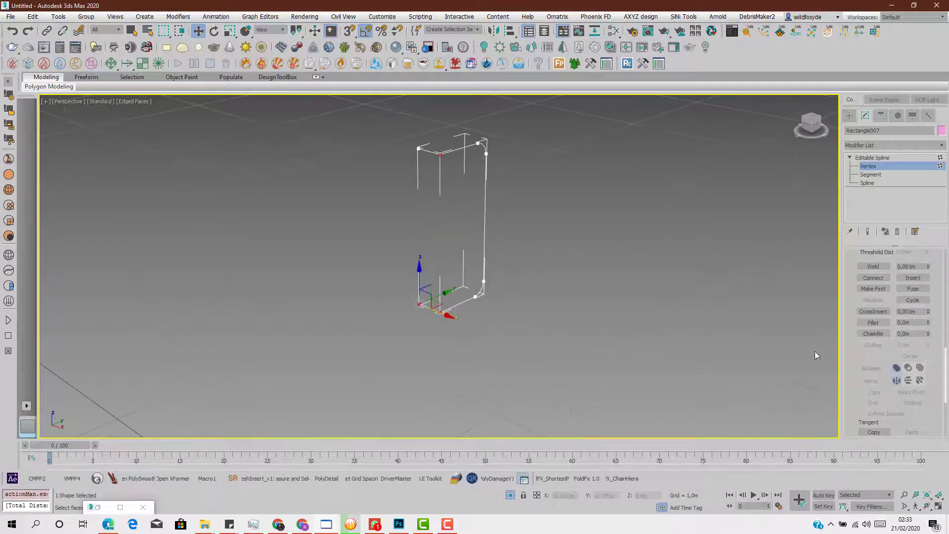
{"action": "left_click", "coordinate": [873, 324]}
{"action": "left_click_drag", "start_coordinate": [439, 154], "coordinate": [444, 149]}
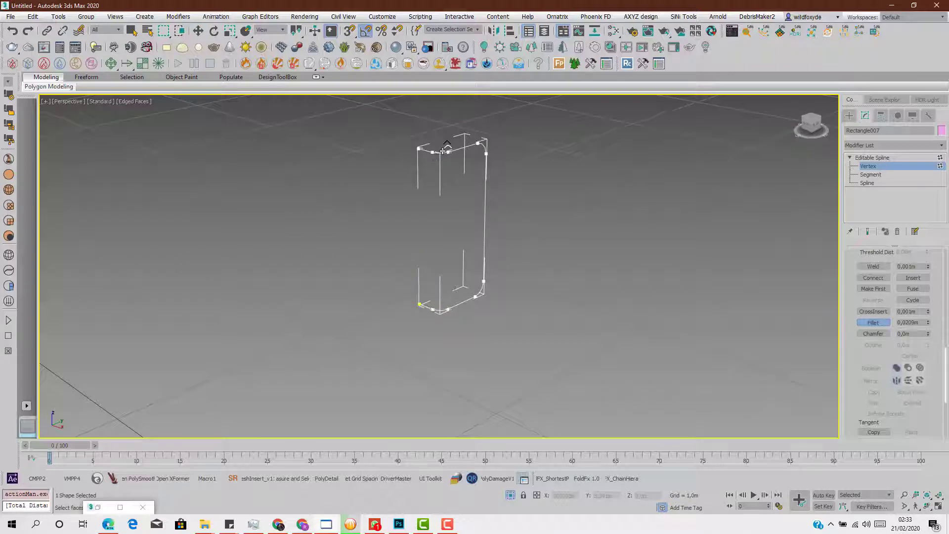
{"action": "middle_click_drag", "start_coordinate": [433, 169], "coordinate": [445, 201], "text": "alt"}
Move the handle's two free end vertices farther out to lengthen the mounting legs, and leave vertex editing.
{"action": "key", "text": "w"}
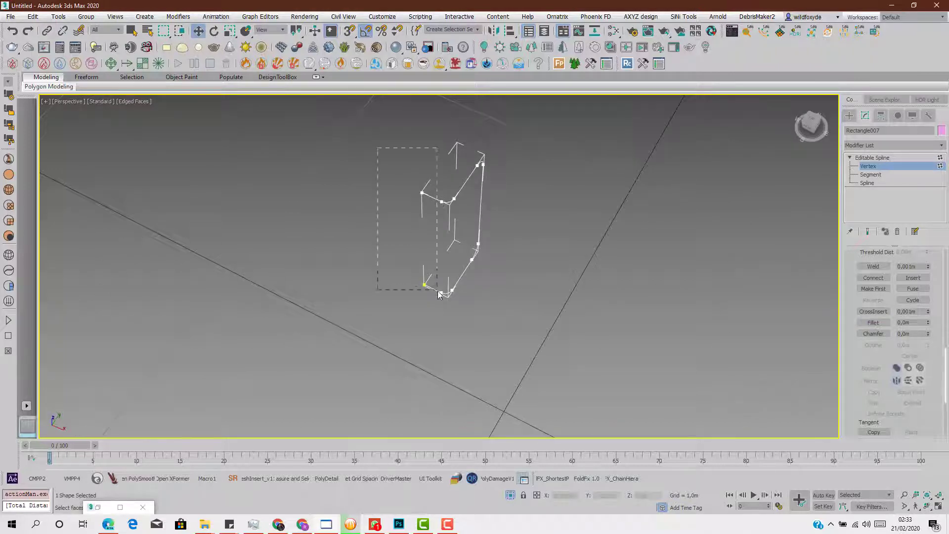
{"action": "left_click_drag", "start_coordinate": [438, 294], "coordinate": [451, 295]}
{"action": "left_click", "coordinate": [876, 158]}
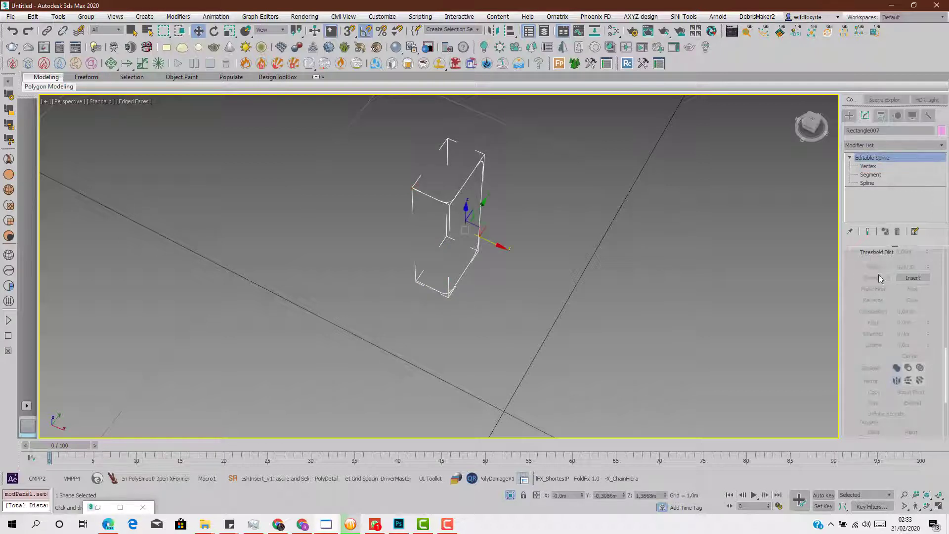
Enable viewport rendering for the handle spline so it displays as a radial tube.
{"action": "scroll", "coordinate": [875, 276], "scroll_direction": "down", "scroll_amount": 3}
{"action": "scroll", "coordinate": [872, 281], "scroll_direction": "up", "scroll_amount": 3}
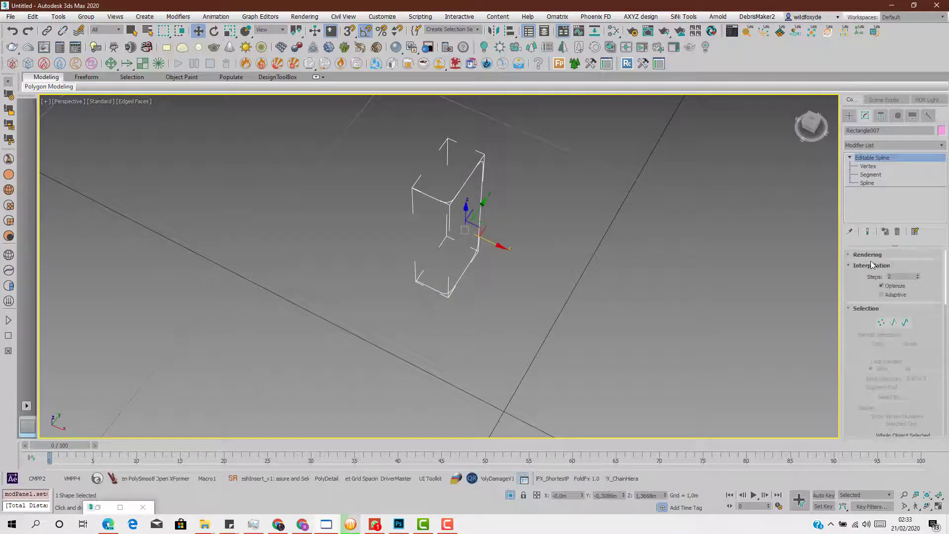
{"action": "left_click", "coordinate": [868, 255]}
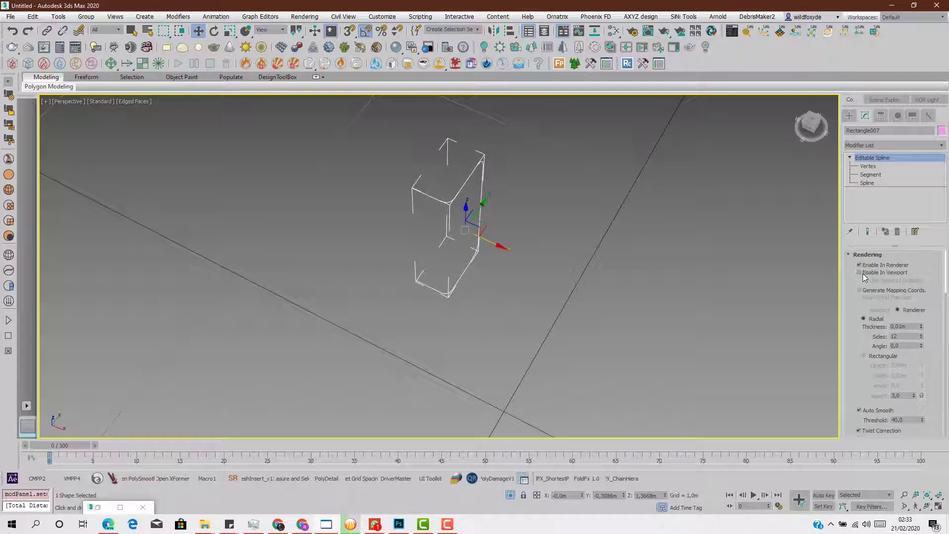
{"action": "left_click", "coordinate": [861, 272]}
{"action": "scroll", "coordinate": [475, 166], "scroll_direction": "up", "scroll_amount": 5}
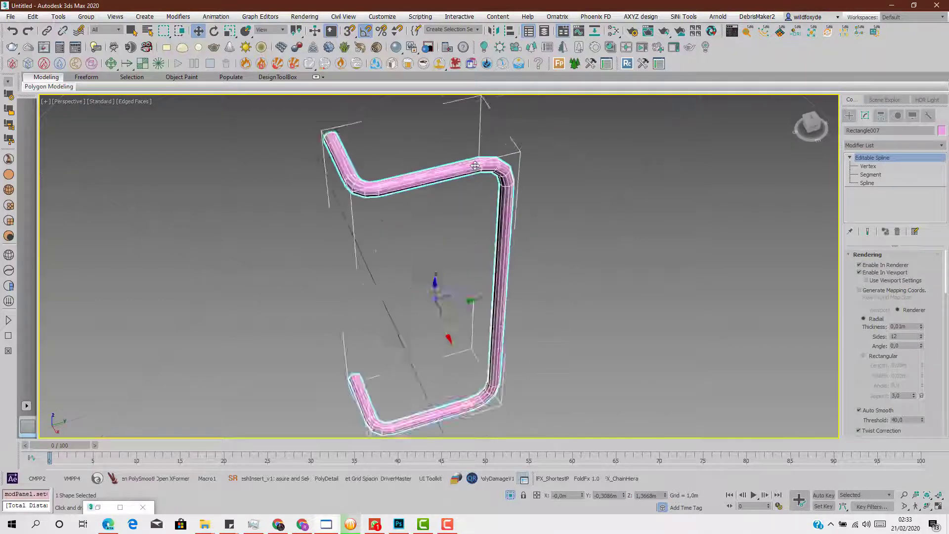
{"action": "scroll", "coordinate": [474, 166], "scroll_direction": "up", "scroll_amount": 3}
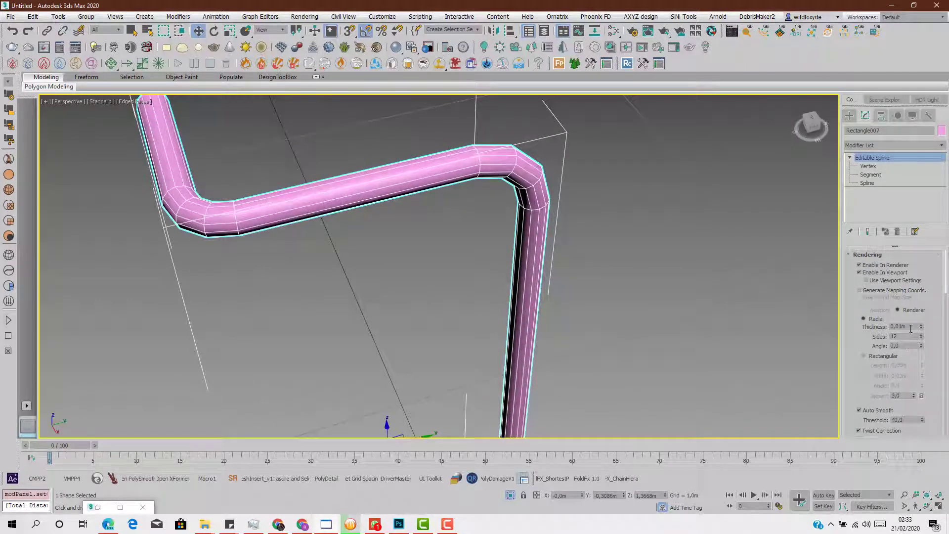
Set the handle tube's radial thickness to 0.03 m.
{"action": "left_click_drag", "start_coordinate": [900, 327], "coordinate": [927, 333]}
{"action": "type", "text": "3"}
{"action": "key", "text": "Return"}
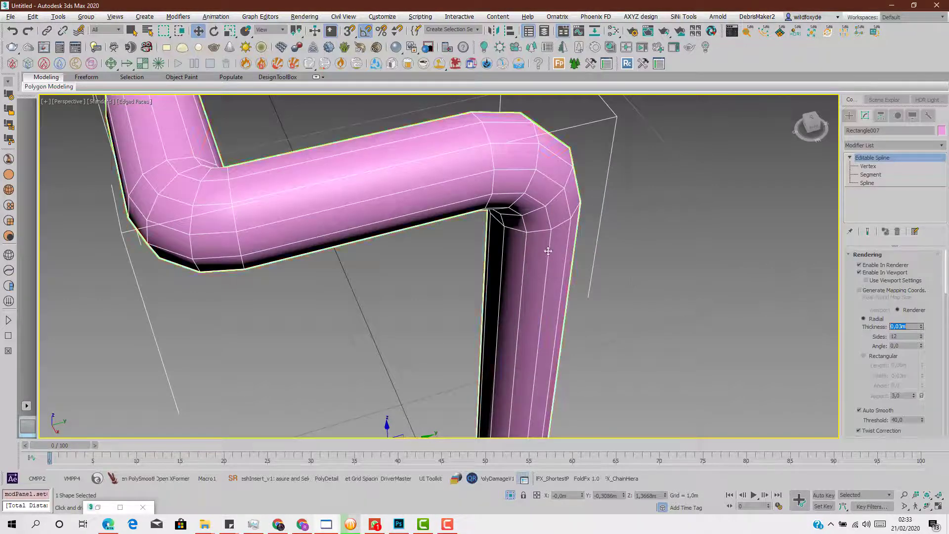
{"action": "middle_click_drag", "start_coordinate": [548, 251], "coordinate": [512, 220], "text": "alt"}
{"action": "middle_click_drag", "start_coordinate": [483, 251], "coordinate": [501, 197], "text": "alt"}
{"action": "middle_click_drag", "start_coordinate": [514, 341], "coordinate": [489, 257]}
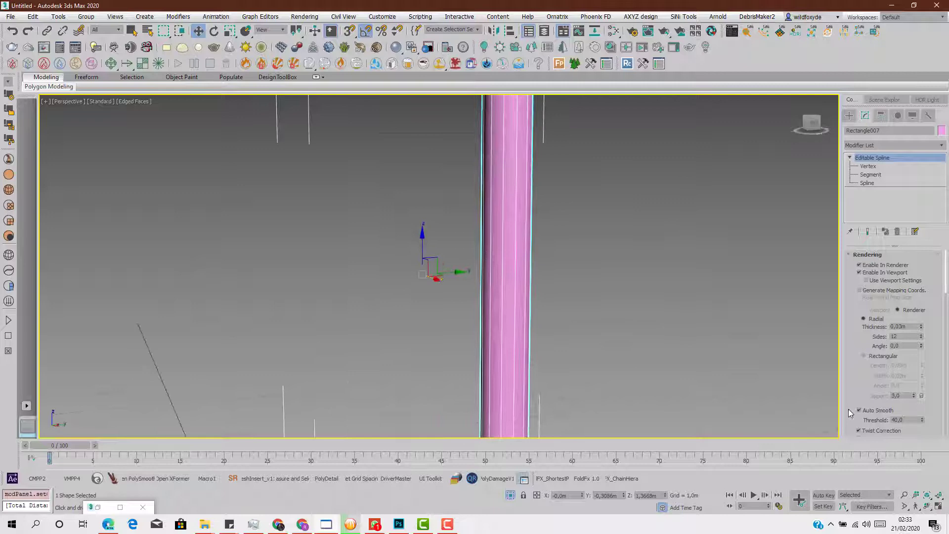
Reduce the handle tube's radial sides to 8.
{"action": "double_click", "coordinate": [907, 336]}
{"action": "type", "text": "3"}
{"action": "key", "text": "Return"}
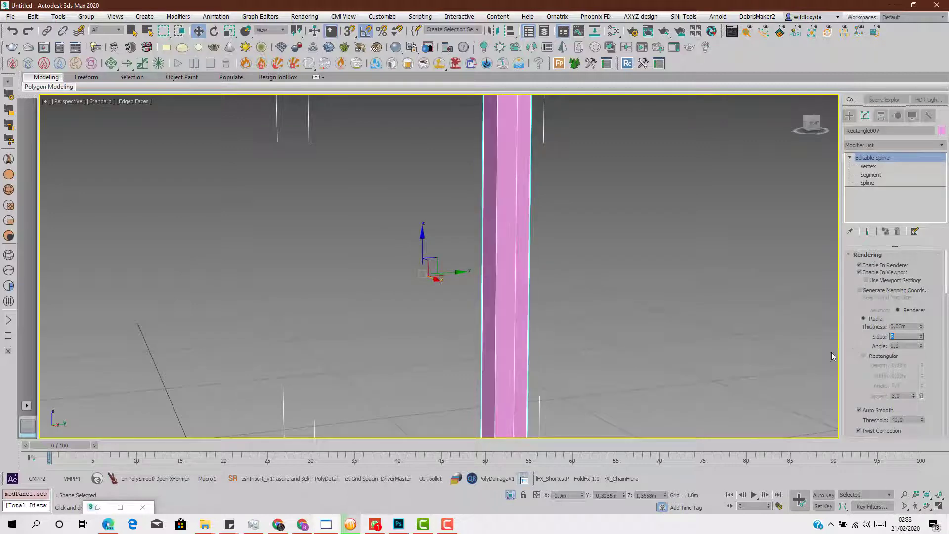
{"action": "middle_click_drag", "start_coordinate": [393, 225], "coordinate": [356, 324], "text": "alt"}
{"action": "scroll", "coordinate": [355, 319], "scroll_direction": "down", "scroll_amount": 5}
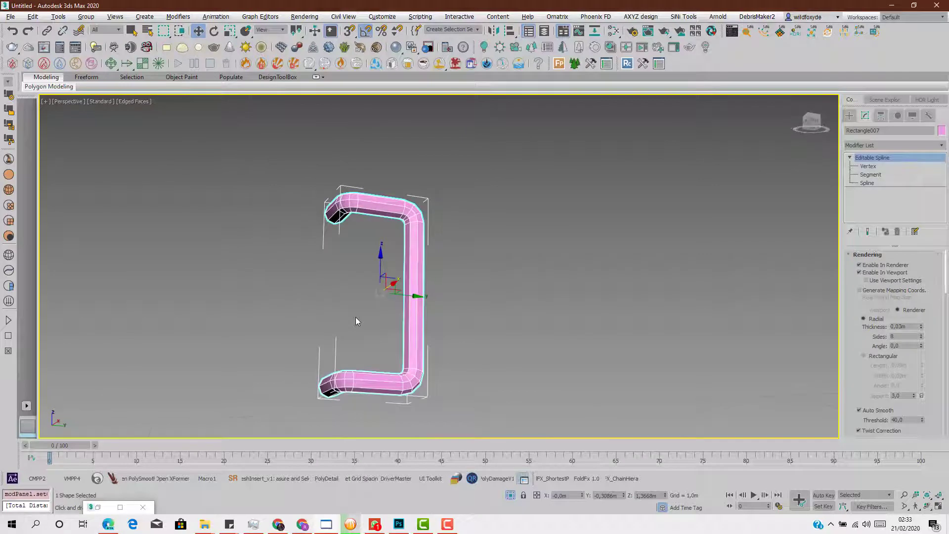
Exit isolation and move the handle forward along X to about 1.12 m.
{"action": "left_click", "coordinate": [511, 496]}
{"action": "scroll", "coordinate": [574, 242], "scroll_direction": "up", "scroll_amount": 3}
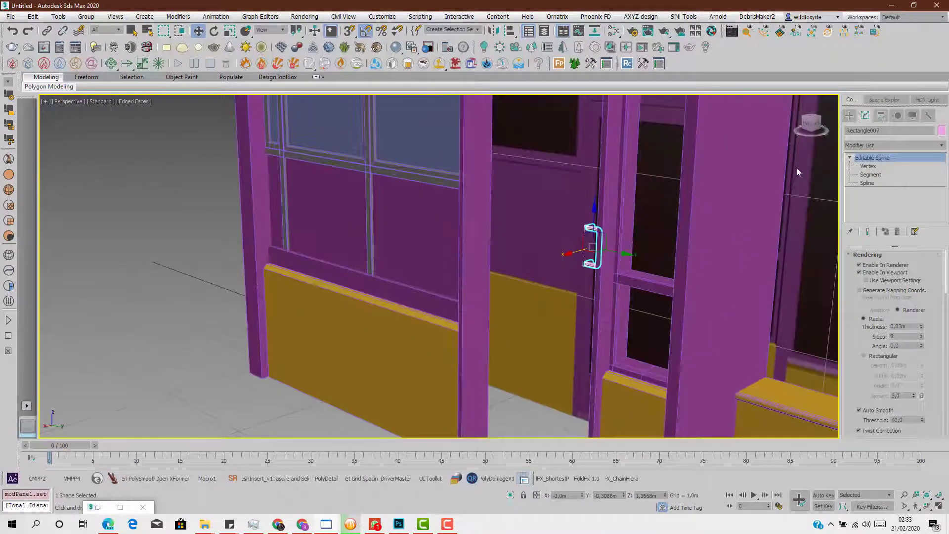
{"action": "left_click_drag", "start_coordinate": [576, 251], "coordinate": [471, 280]}
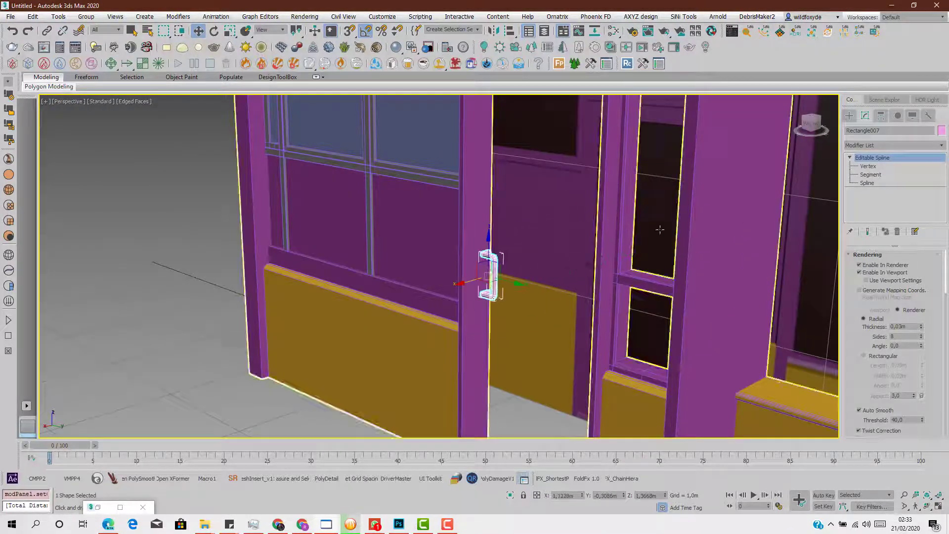
Unhide the modelled door and adjust the handle along X so its mounting legs meet the door's front face.
{"action": "left_click", "coordinate": [877, 101]}
{"action": "left_click", "coordinate": [876, 176]}
{"action": "scroll", "coordinate": [438, 289], "scroll_direction": "up", "scroll_amount": 8}
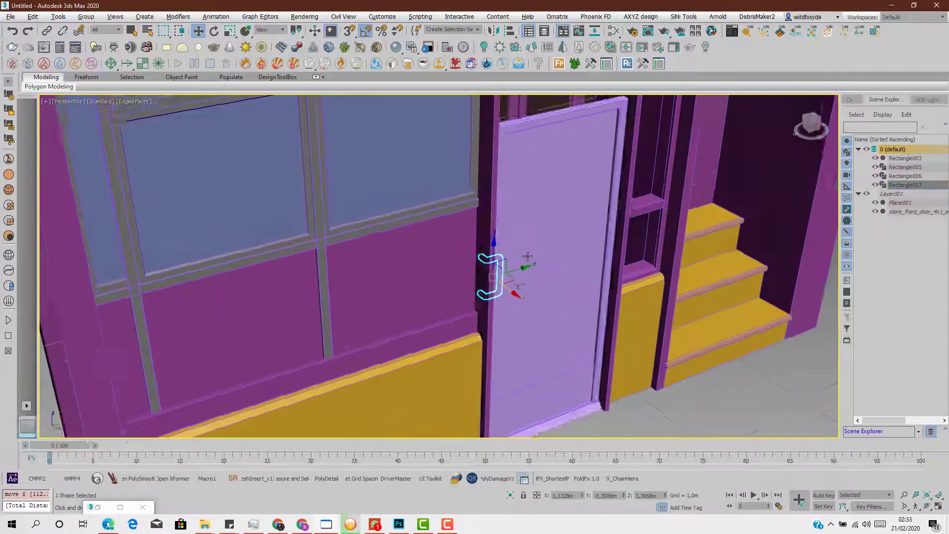
{"action": "left_click_drag", "start_coordinate": [439, 289], "coordinate": [473, 317]}
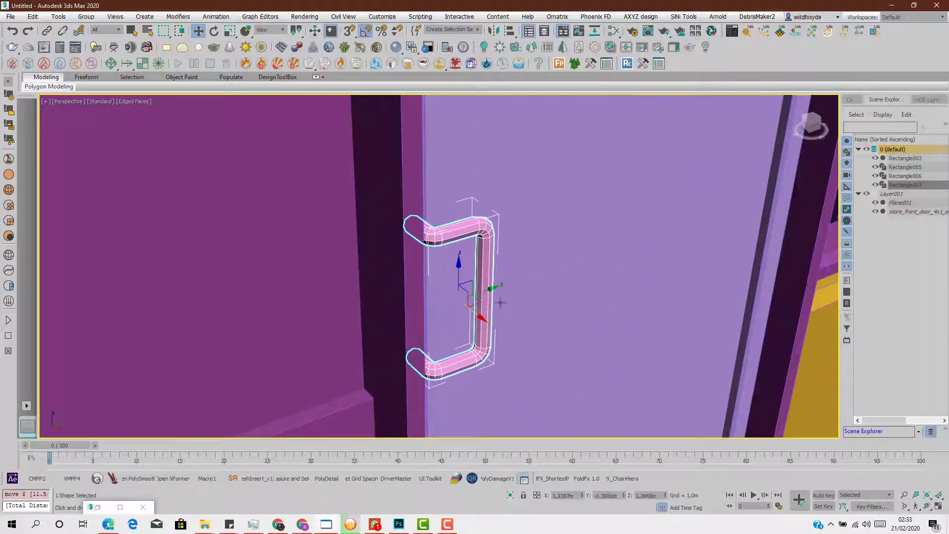
{"action": "middle_click_drag", "start_coordinate": [473, 317], "coordinate": [422, 325], "text": "alt"}
{"action": "middle_click_drag", "start_coordinate": [481, 291], "coordinate": [454, 225], "text": "alt"}
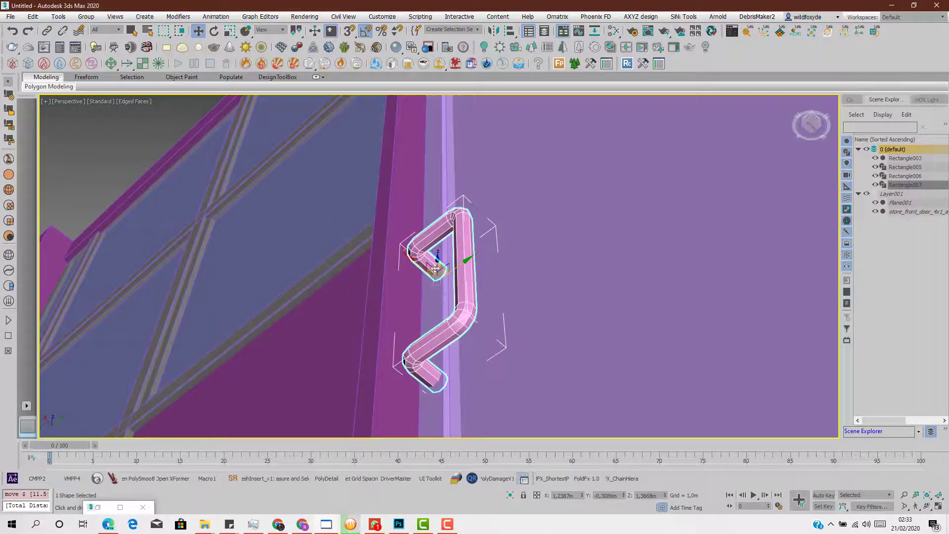
{"action": "left_click_drag", "start_coordinate": [420, 264], "coordinate": [418, 265]}
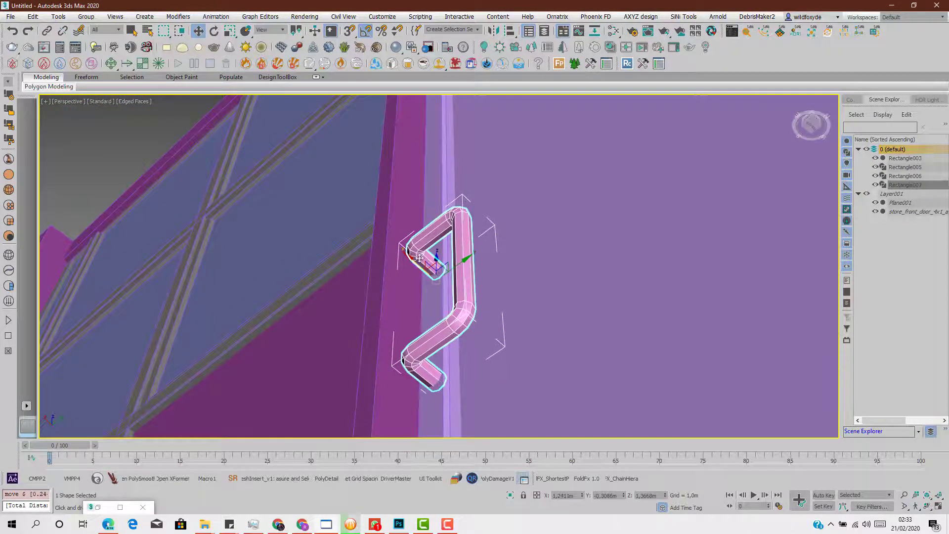
Raise the handle spline's Auto Smooth threshold to about 68.4 in its rendering settings.
{"action": "middle_click_drag", "start_coordinate": [418, 265], "coordinate": [455, 318], "text": "alt"}
{"action": "middle_click_drag", "start_coordinate": [491, 215], "coordinate": [437, 262], "text": "alt"}
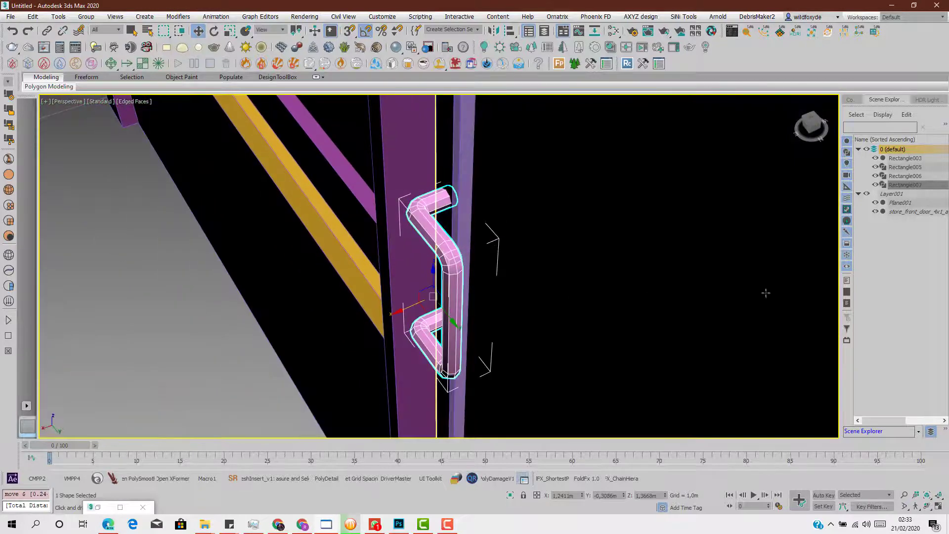
{"action": "left_click", "coordinate": [850, 99]}
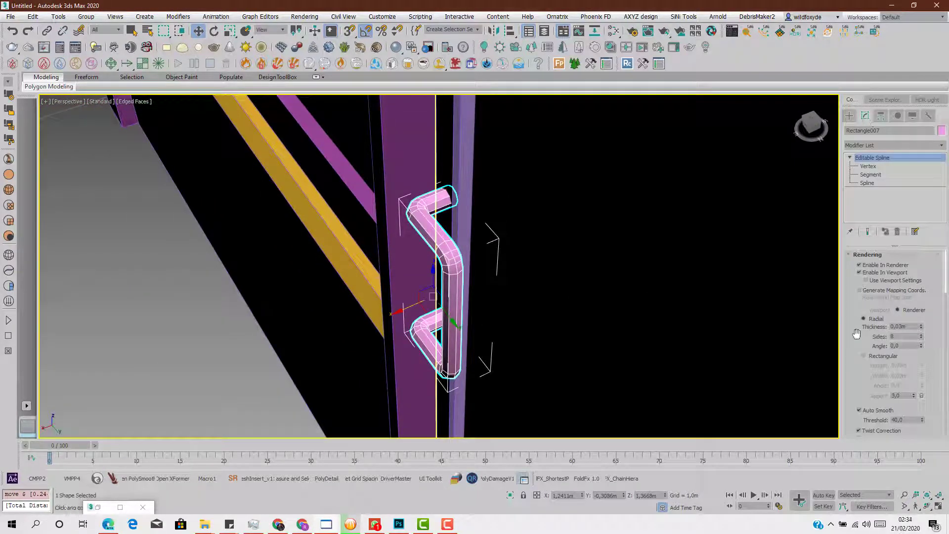
{"action": "scroll", "coordinate": [856, 378], "scroll_direction": "down", "scroll_amount": 3}
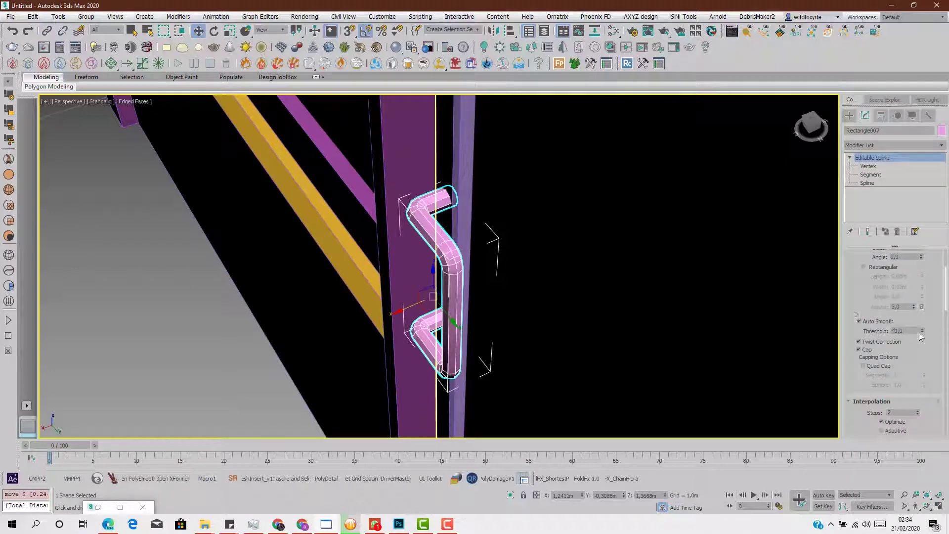
{"action": "left_click_drag", "start_coordinate": [922, 332], "coordinate": [920, 295]}
{"action": "middle_click_drag", "start_coordinate": [529, 301], "coordinate": [597, 288], "text": "alt"}
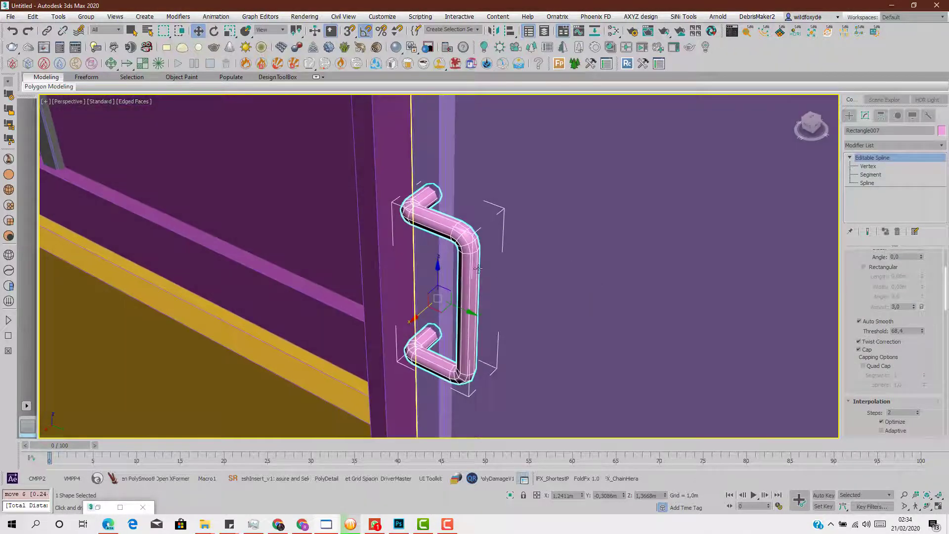
Turn off the edged faces display and inspect the shading of the handle's upper bend up close.
{"action": "left_click", "coordinate": [147, 107]}
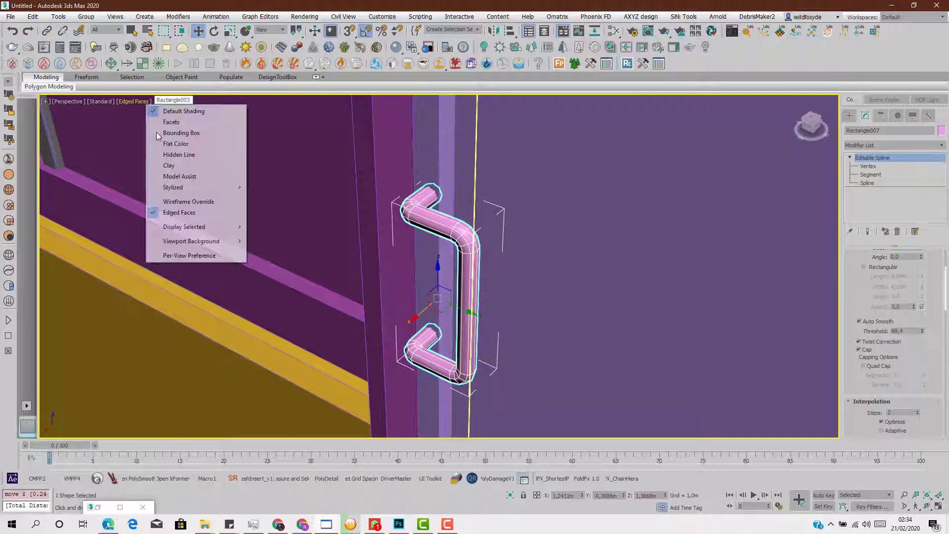
{"action": "left_click", "coordinate": [190, 214]}
{"action": "middle_click_drag", "start_coordinate": [346, 237], "coordinate": [463, 248], "text": "alt"}
{"action": "scroll", "coordinate": [463, 249], "scroll_direction": "up", "scroll_amount": 7}
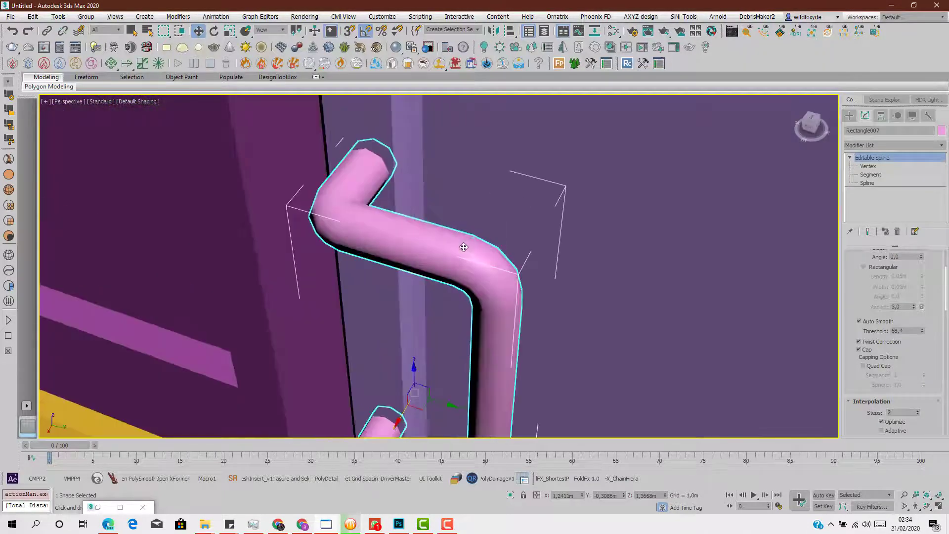
Set the handle spline's interpolation steps to 4 to round its bends, and check the smoothness of the corners.
{"action": "scroll", "coordinate": [865, 295], "scroll_direction": "up", "scroll_amount": 3}
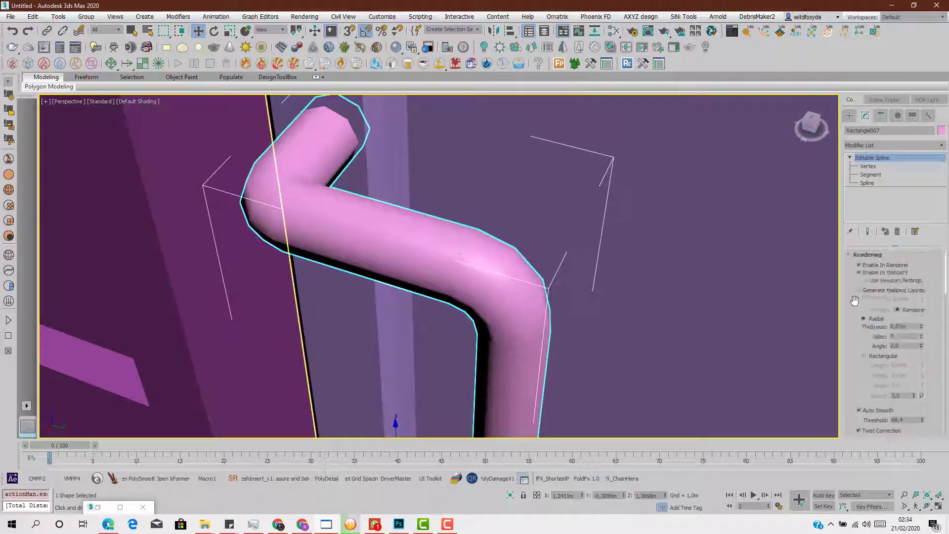
{"action": "left_click", "coordinate": [866, 256]}
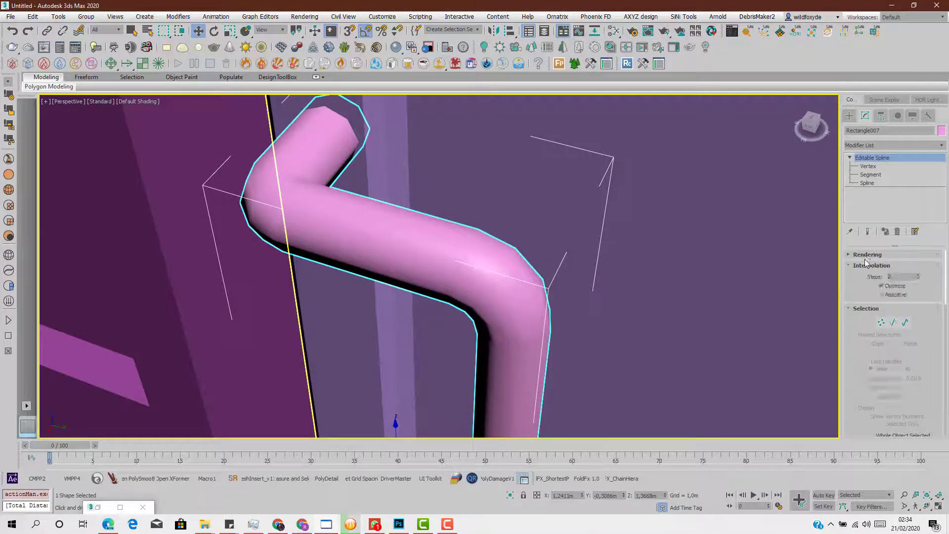
{"action": "left_click", "coordinate": [918, 275]}
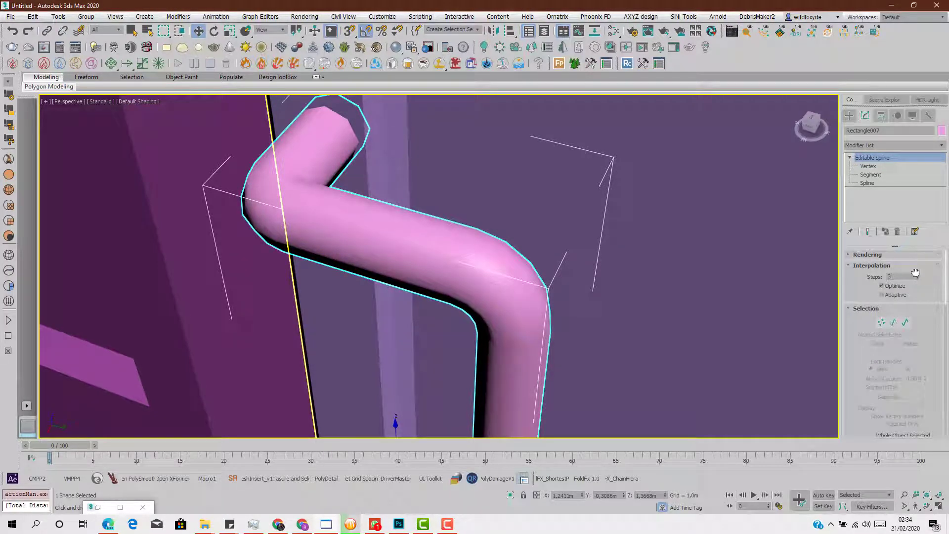
{"action": "left_click", "coordinate": [917, 274]}
{"action": "left_click_drag", "start_coordinate": [918, 275], "coordinate": [612, 270]}
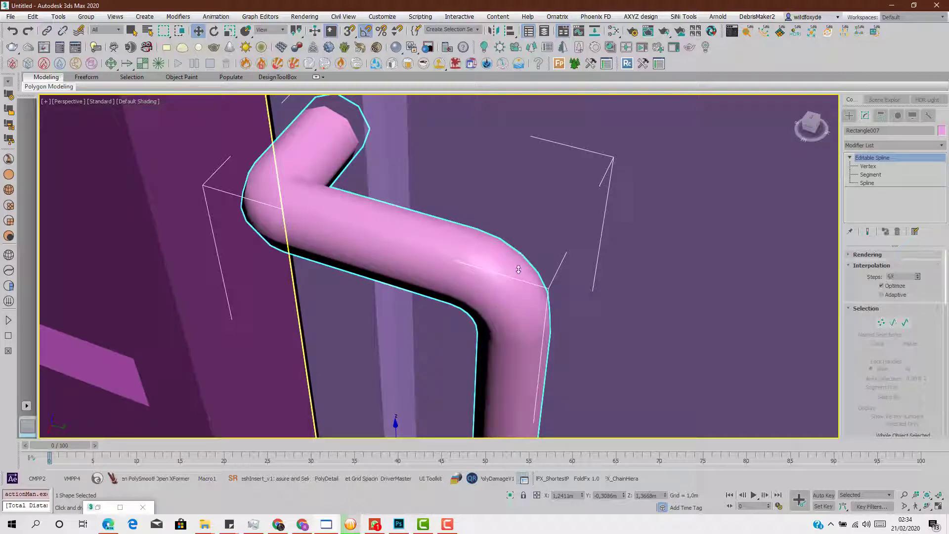
{"action": "scroll", "coordinate": [519, 269], "scroll_direction": "down", "scroll_amount": 7}
{"action": "scroll", "coordinate": [511, 271], "scroll_direction": "up", "scroll_amount": 8}
{"action": "middle_click_drag", "start_coordinate": [478, 273], "coordinate": [521, 258], "text": "alt"}
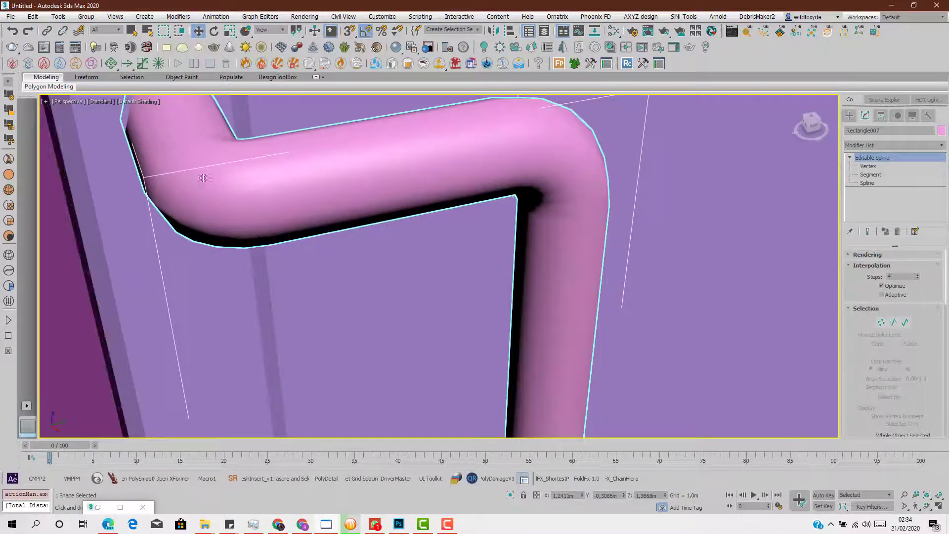
Turn the edged faces display back on and examine the segments around the handle's upper bend.
{"action": "left_click", "coordinate": [144, 102]}
{"action": "left_click", "coordinate": [190, 213]}
{"action": "middle_click_drag", "start_coordinate": [507, 200], "coordinate": [572, 195], "text": "alt"}
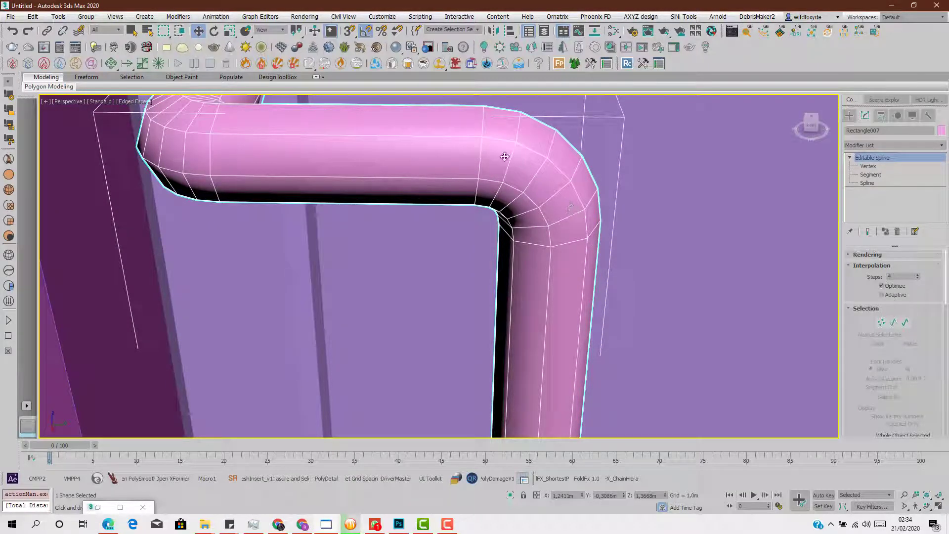
{"action": "middle_click_drag", "start_coordinate": [486, 161], "coordinate": [499, 165], "text": "alt"}
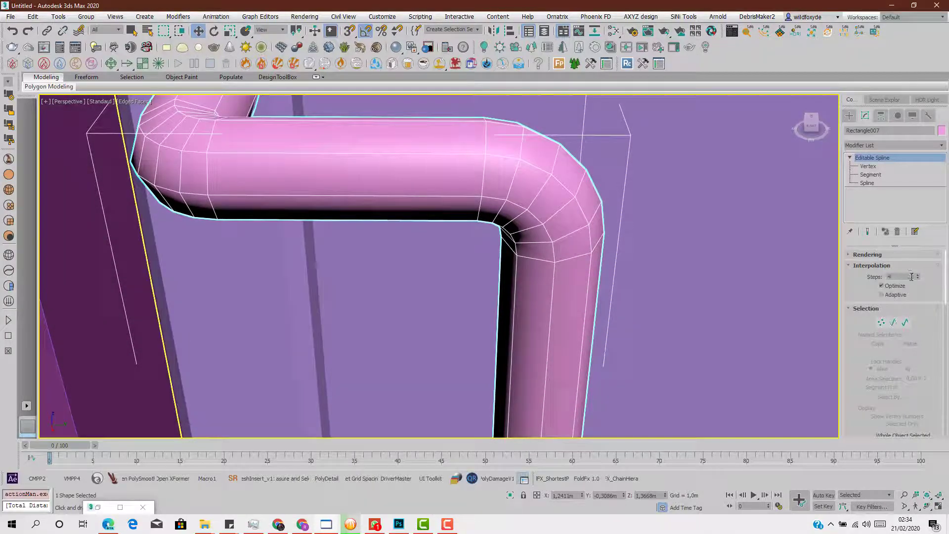